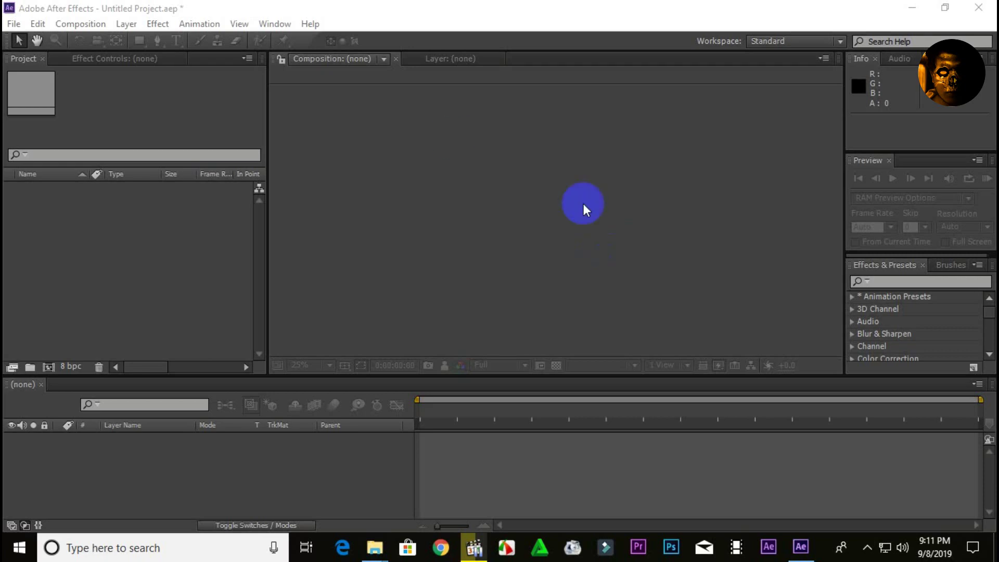
Step: Replay the clip from its start in the player, pause at 00:21, then hide the player
click(474, 539)
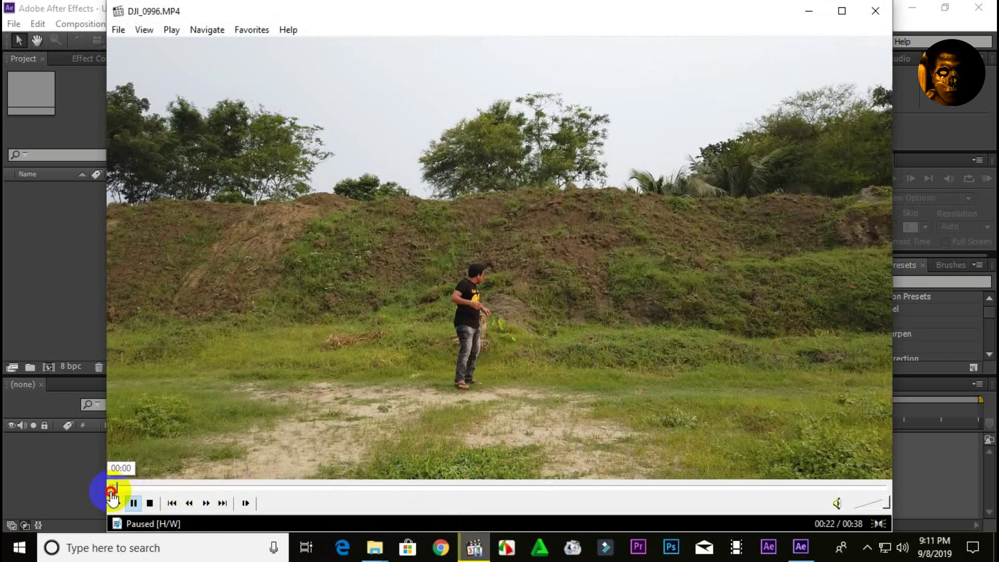
click(111, 488)
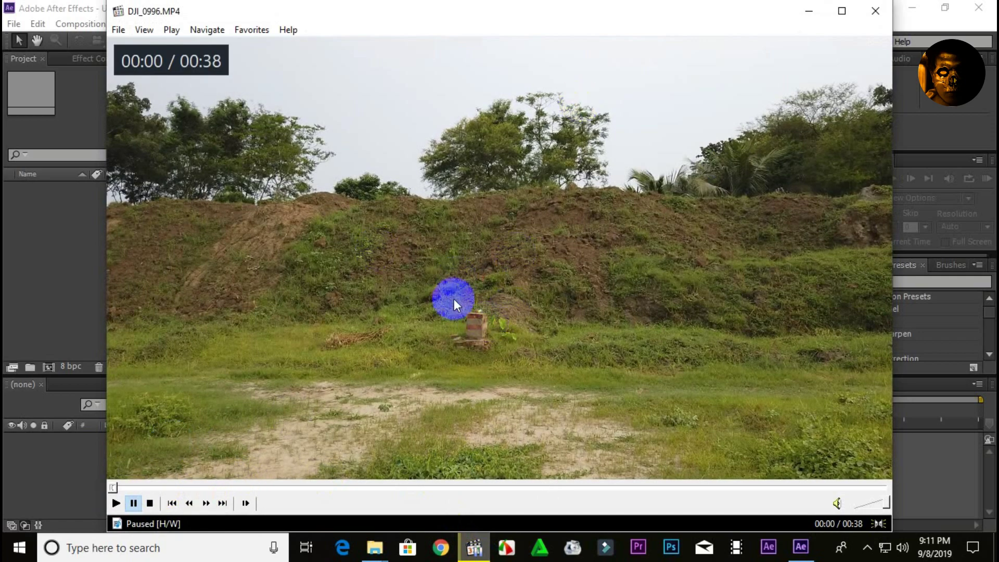
click(115, 504)
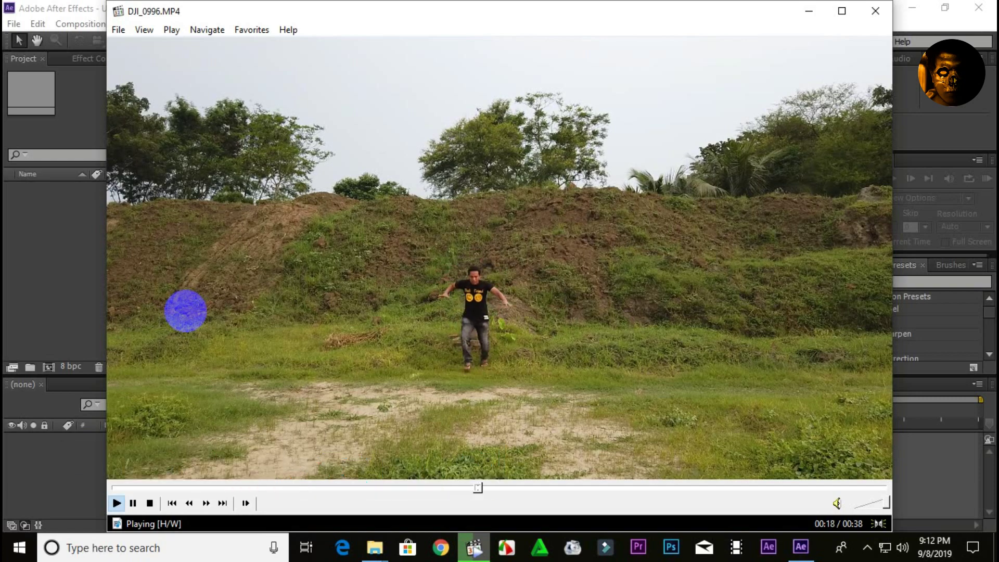
click(479, 263)
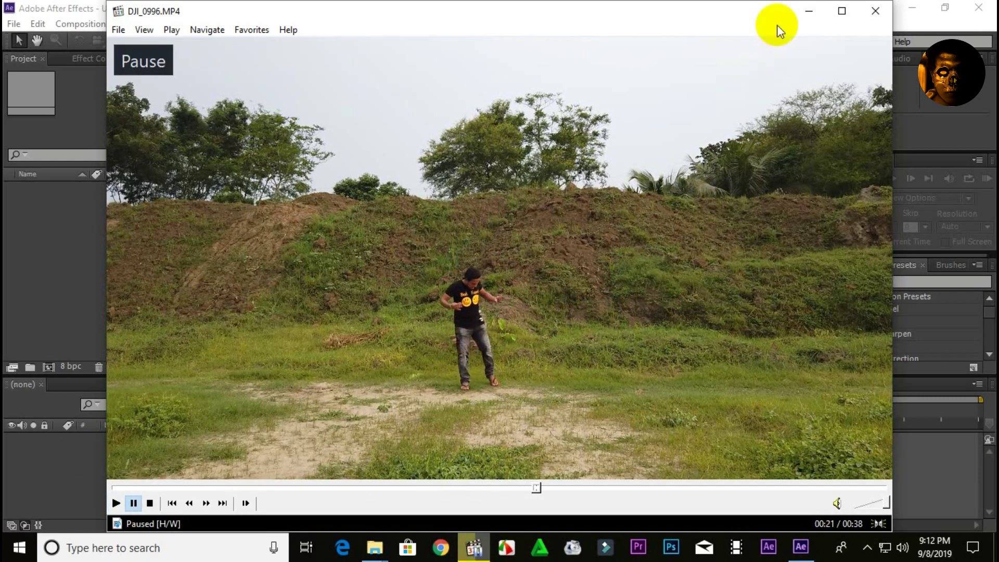
click(809, 15)
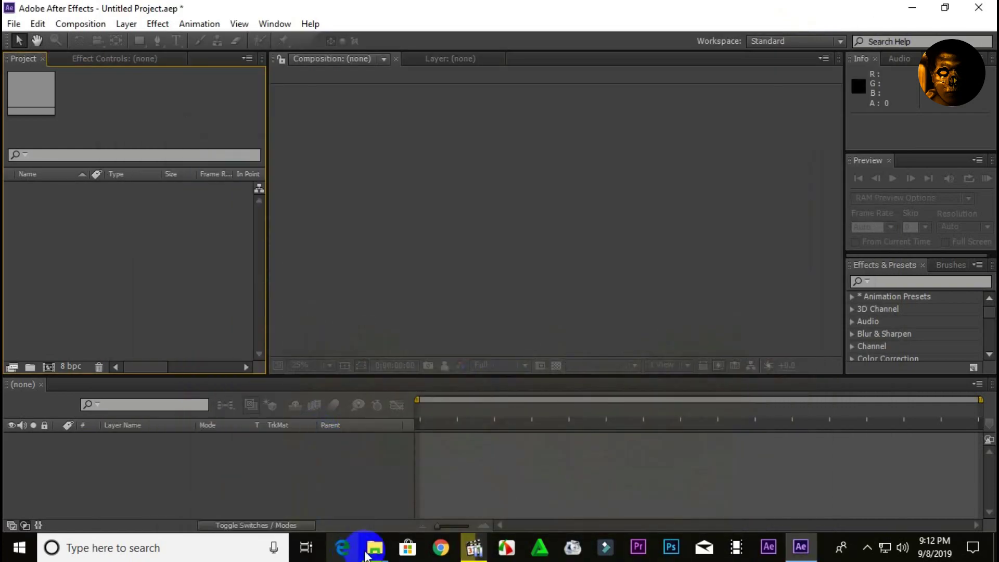
Step: Drag DJI_0996.MP4 from its File Explorer folder into the After Effects Project panel
mouse_move(370, 556)
click(333, 494)
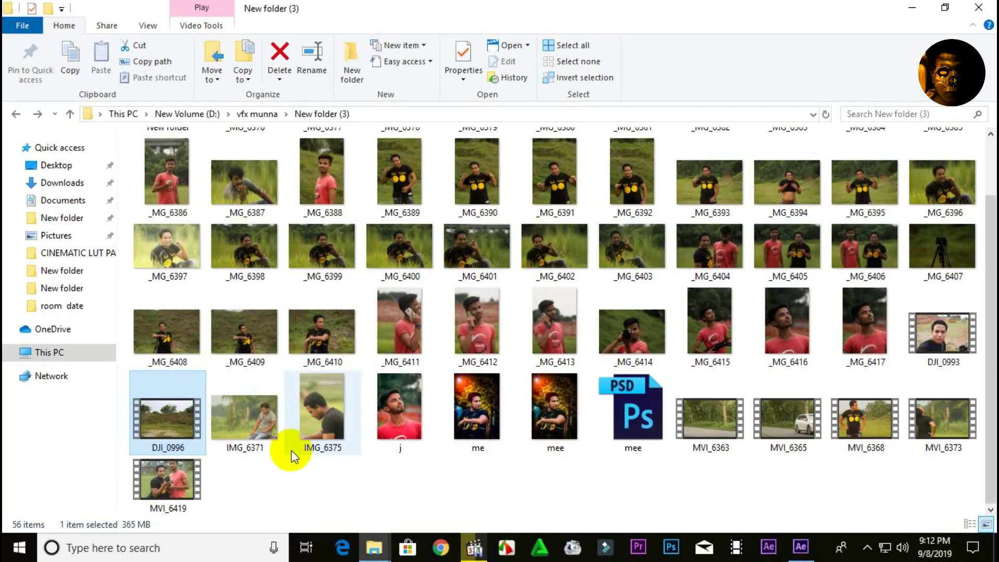
drag(185, 429, 798, 555)
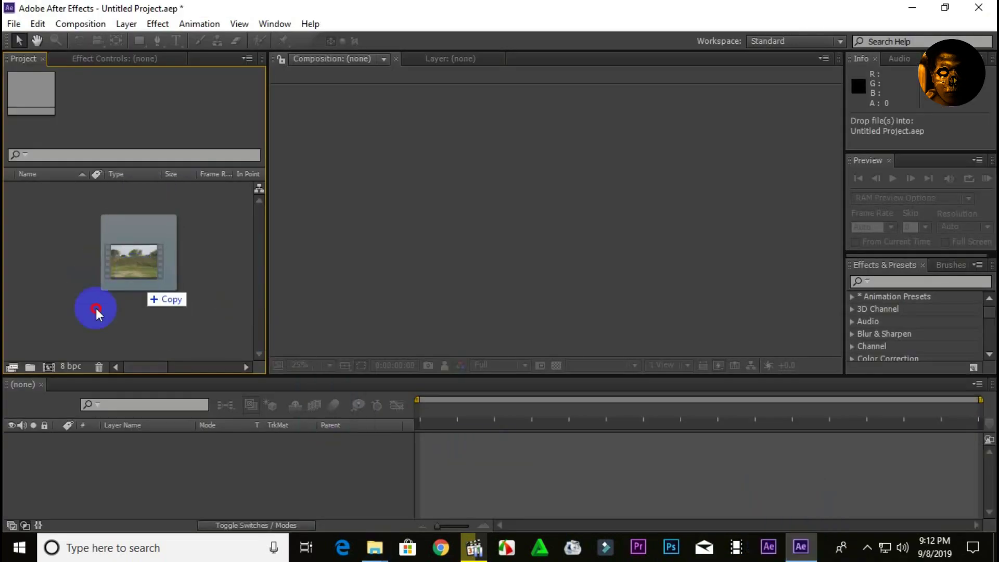
drag(798, 555, 137, 311)
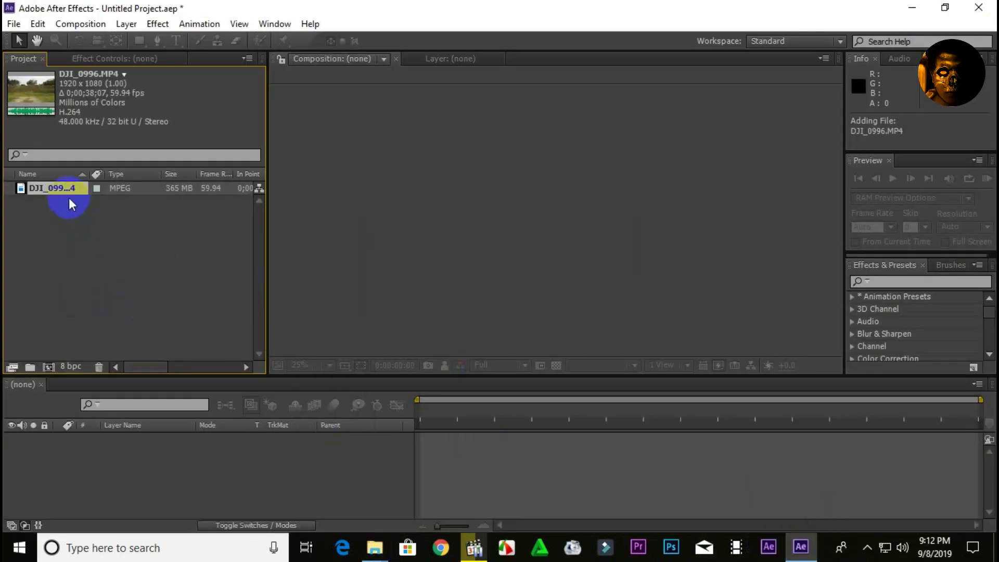
Step: Make a DJI_0996 comp from the clip, set time to 0;00;04;30, and select its layer
drag(67, 189, 219, 451)
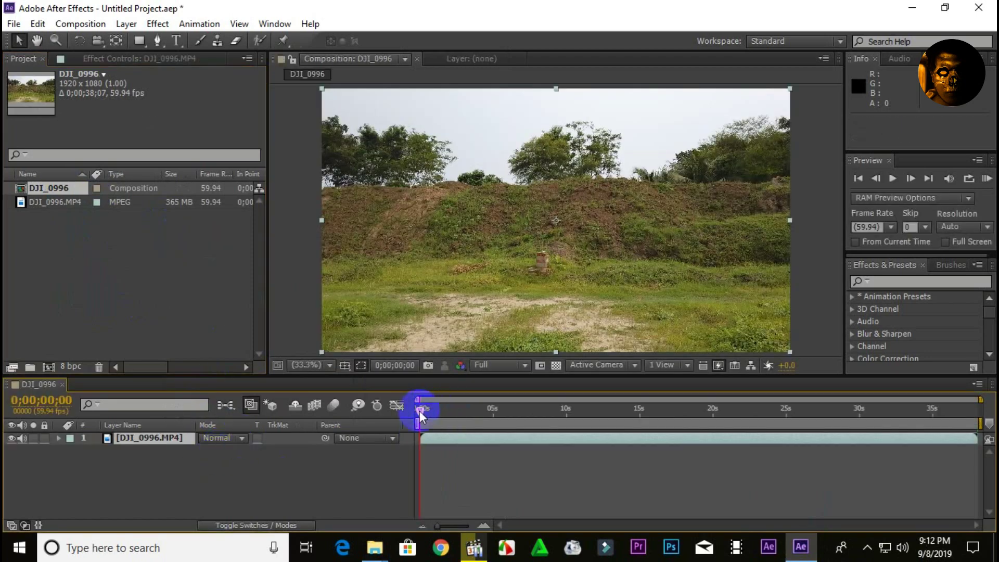
drag(419, 411, 454, 414)
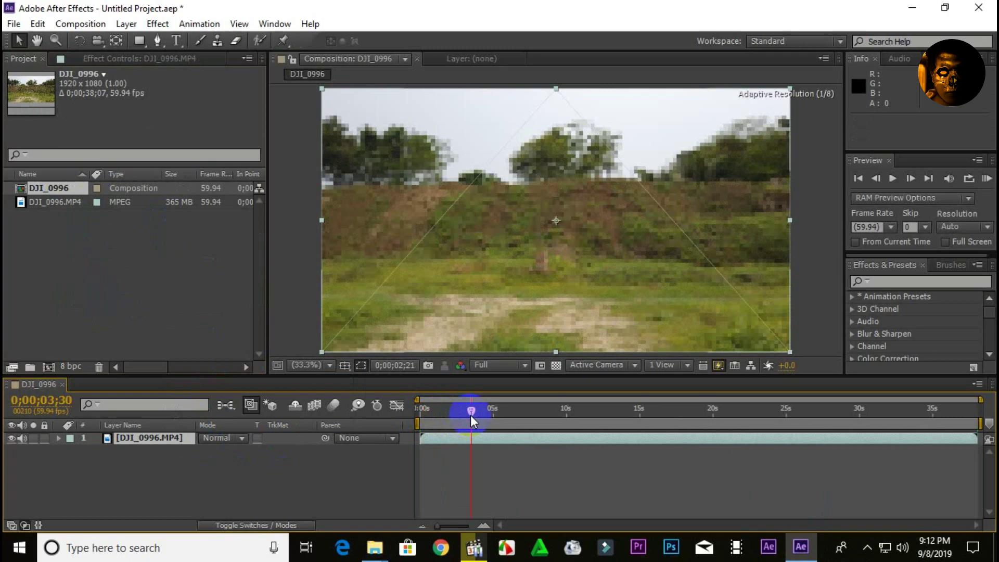
drag(470, 414, 495, 417)
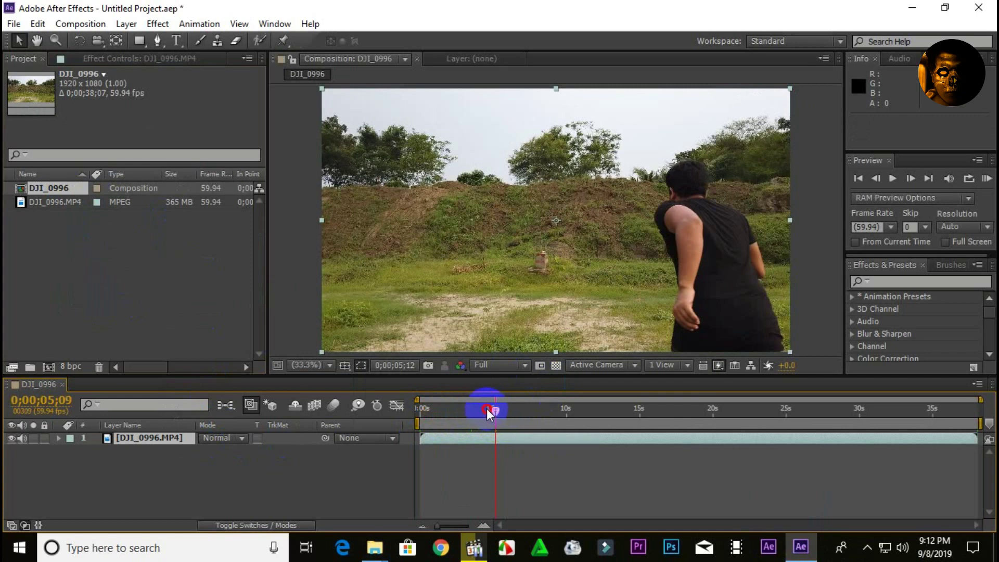
click(486, 408)
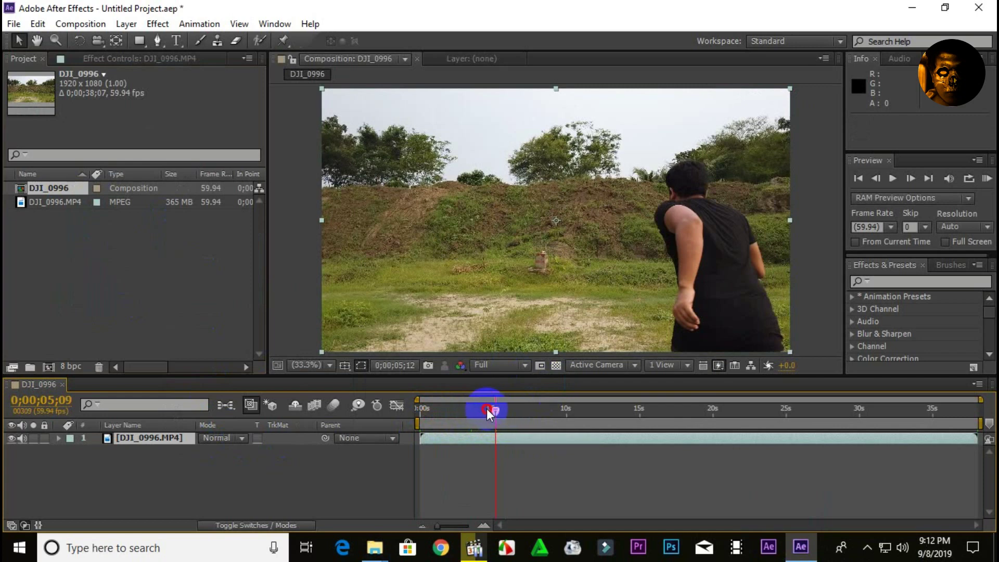
click(490, 437)
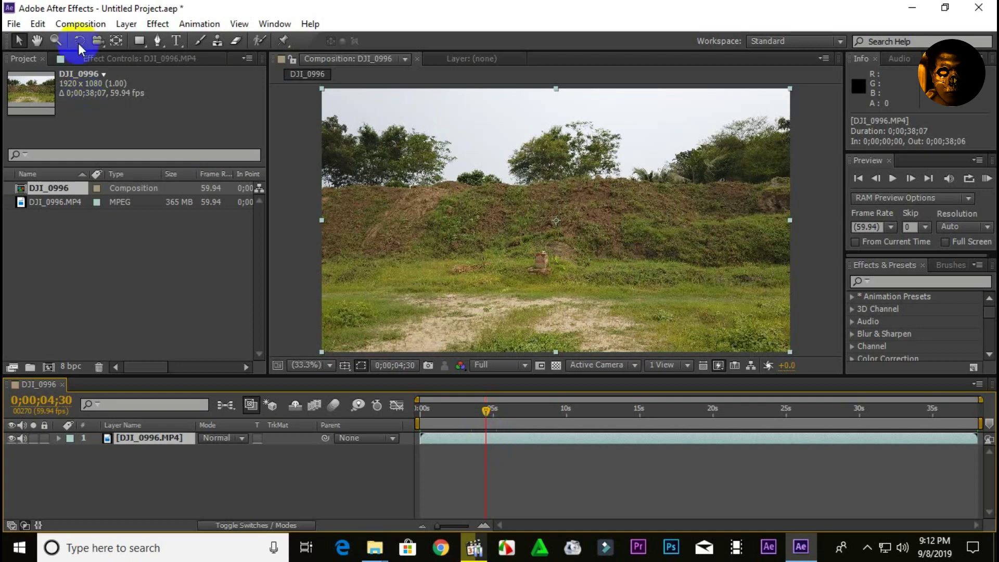
Step: Split the clip layer at 0;00;04;30 with Edit > Split Layer, then select layer 2 at 0;00;03;27
click(37, 24)
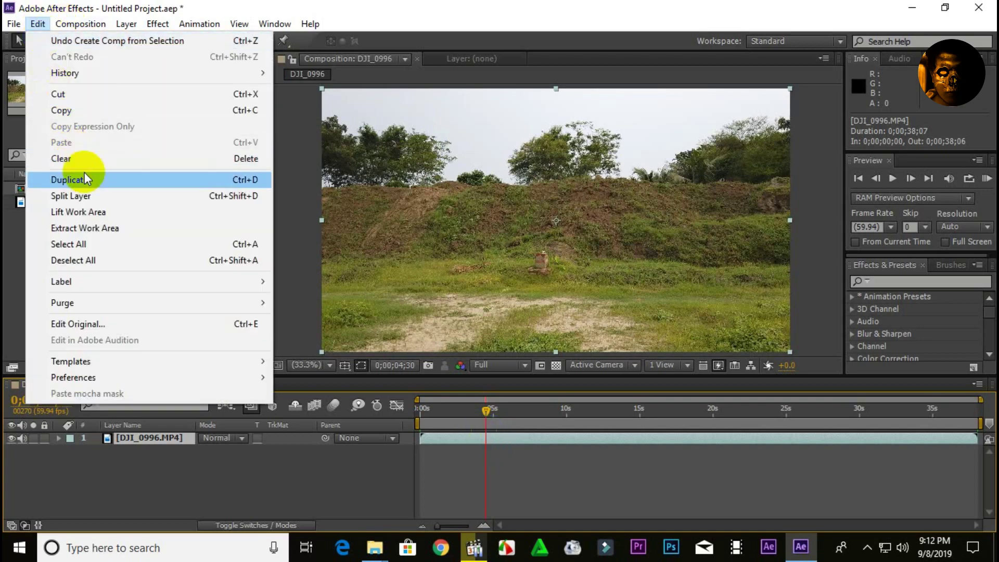
click(229, 197)
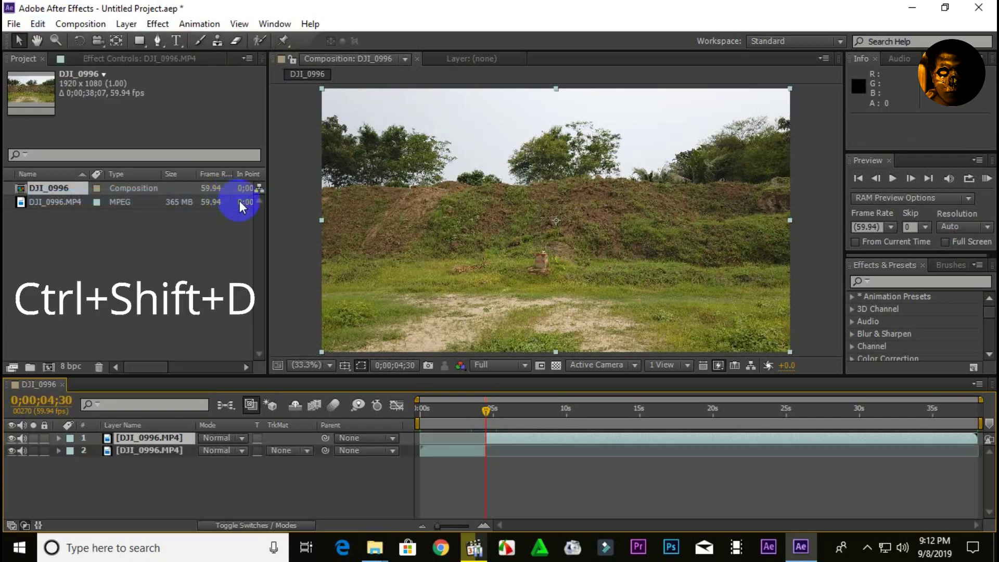
drag(486, 411, 471, 410)
click(474, 454)
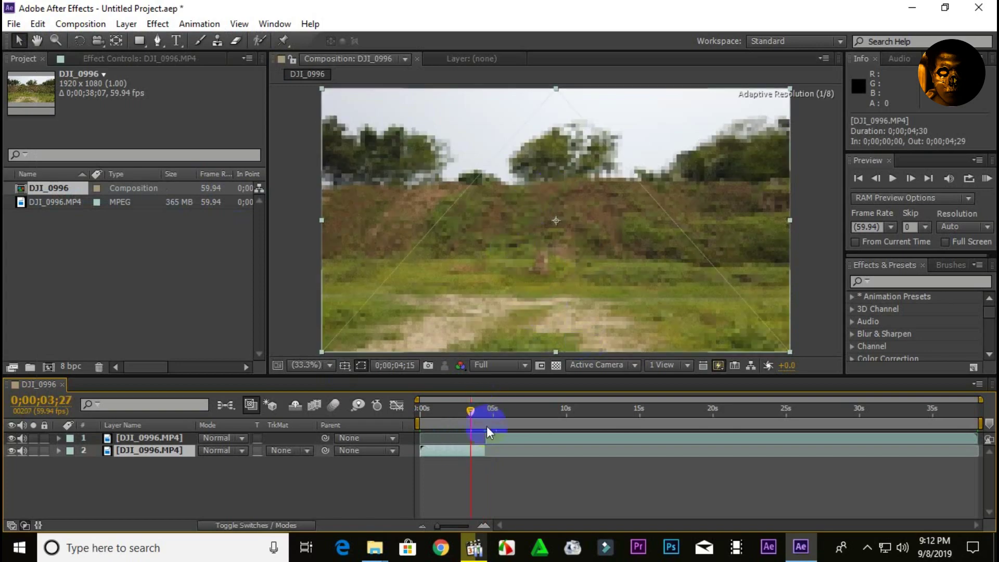
click(448, 451)
Step: Freeze layer 2 on its current frame and stretch it to last about 24 seconds
right_click(447, 451)
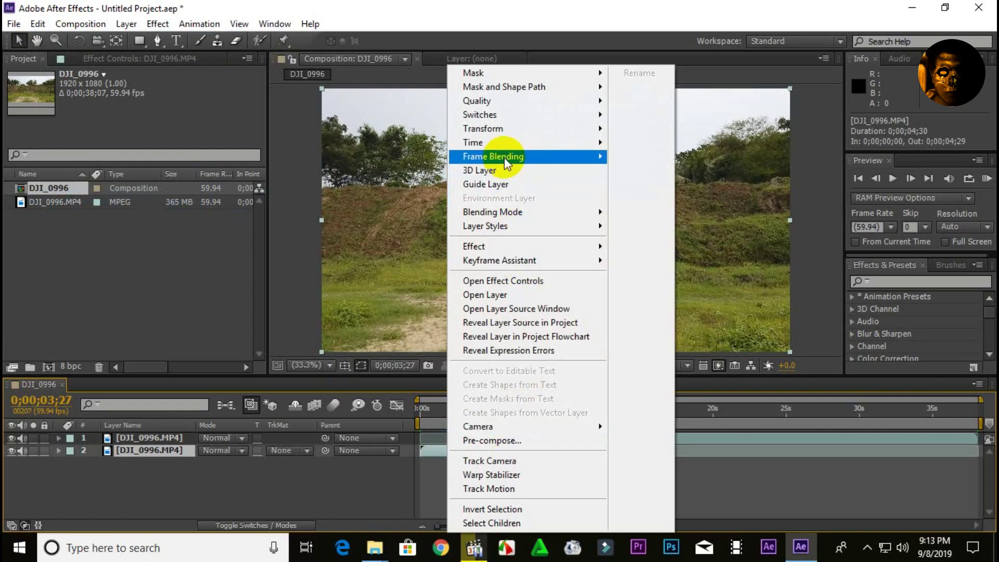
mouse_move(577, 146)
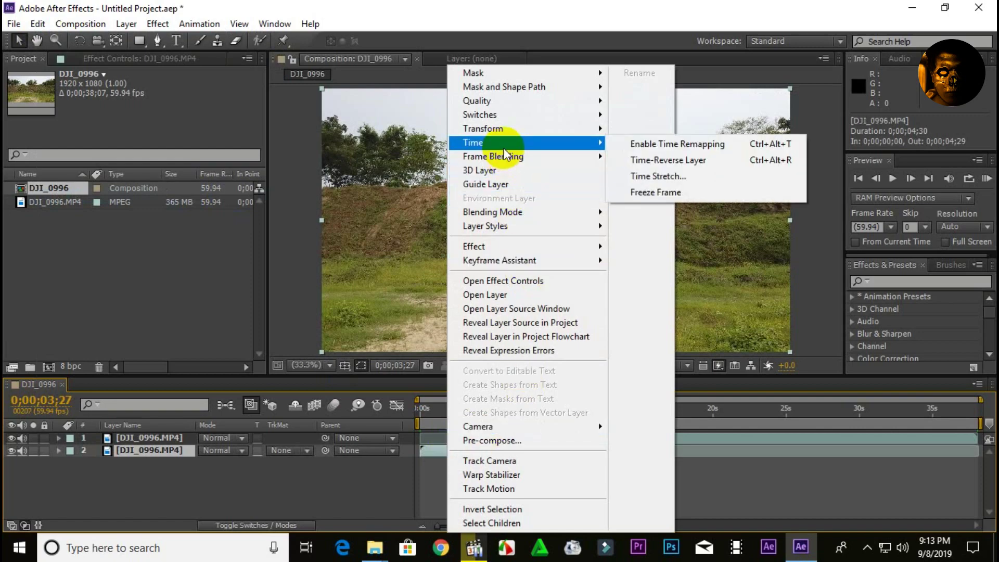
click(661, 193)
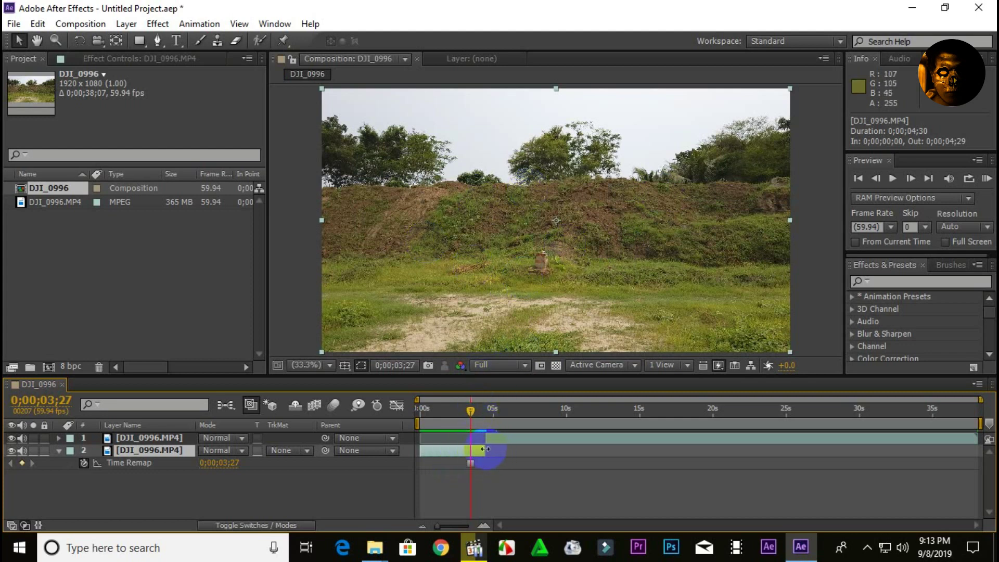
drag(485, 449, 809, 450)
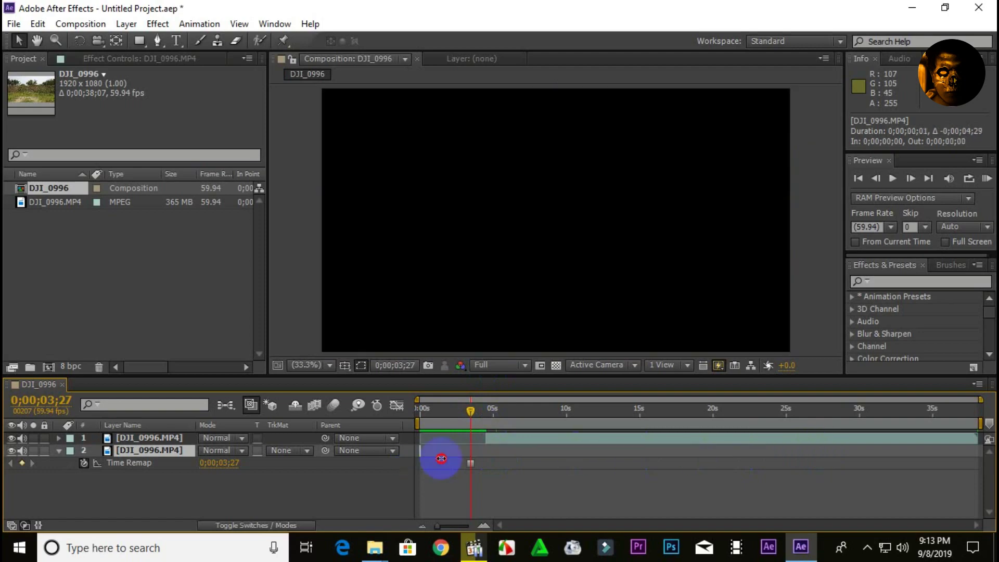
drag(887, 443, 773, 450)
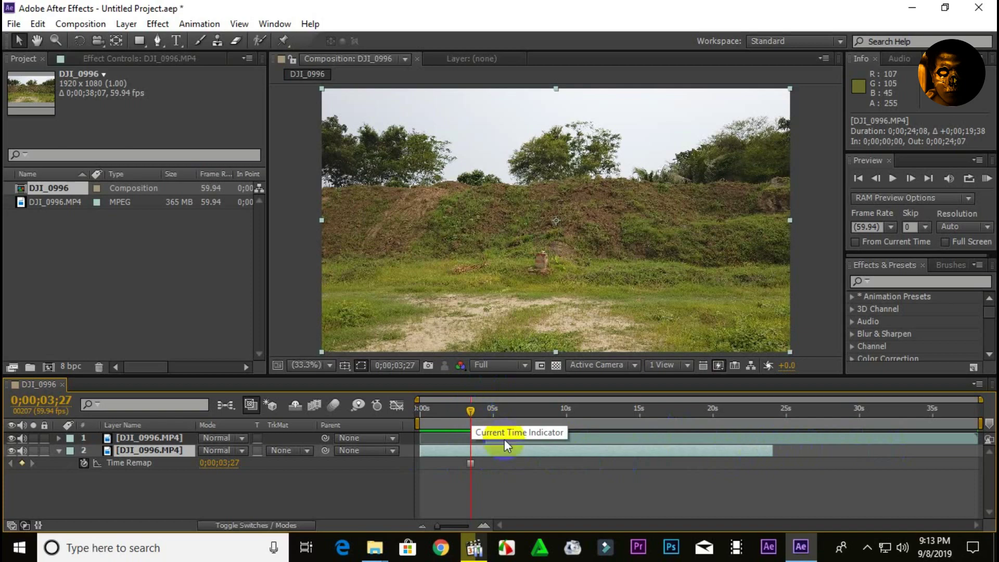
Step: Rename layer 2 to bg and select it
right_click(176, 453)
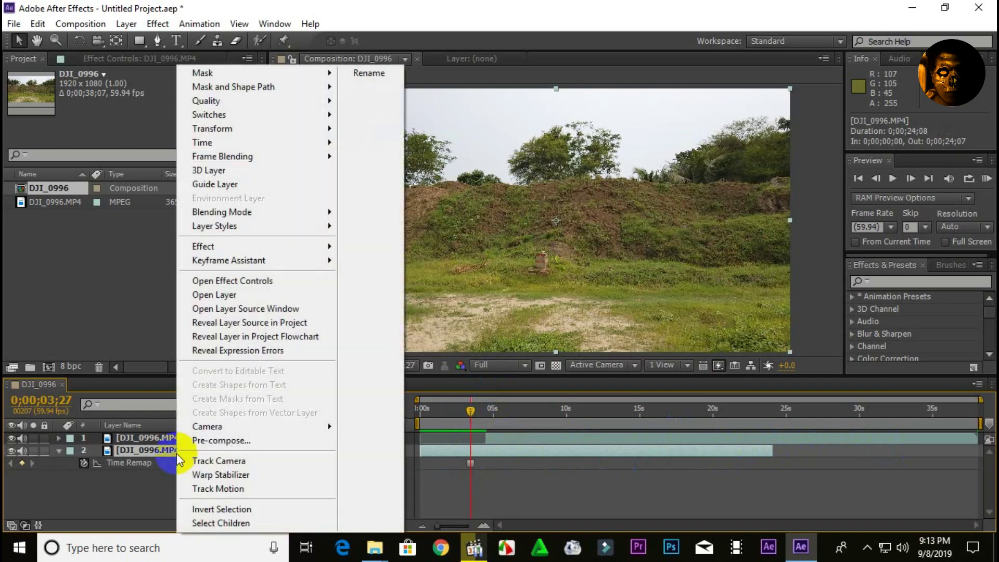
click(363, 78)
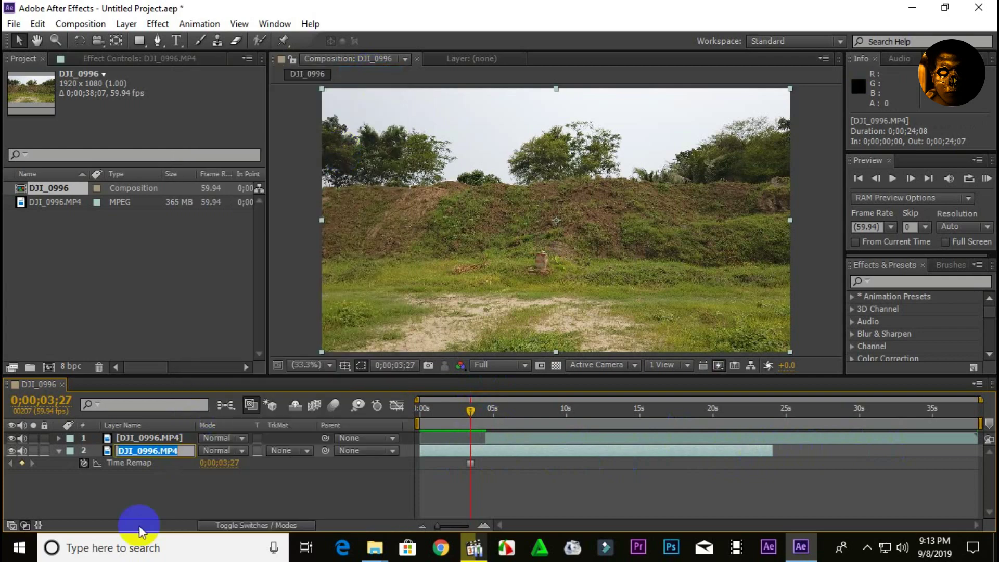
text(bg)
click(239, 483)
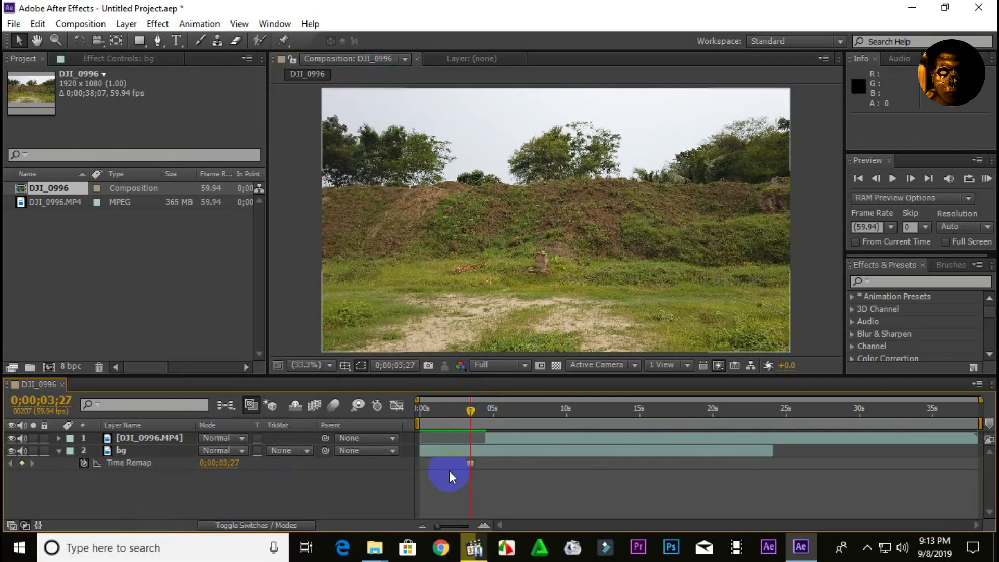
click(512, 454)
Step: Scrub to the man's landing and split the DJI_0996.MP4 footage layer there
drag(467, 412, 541, 417)
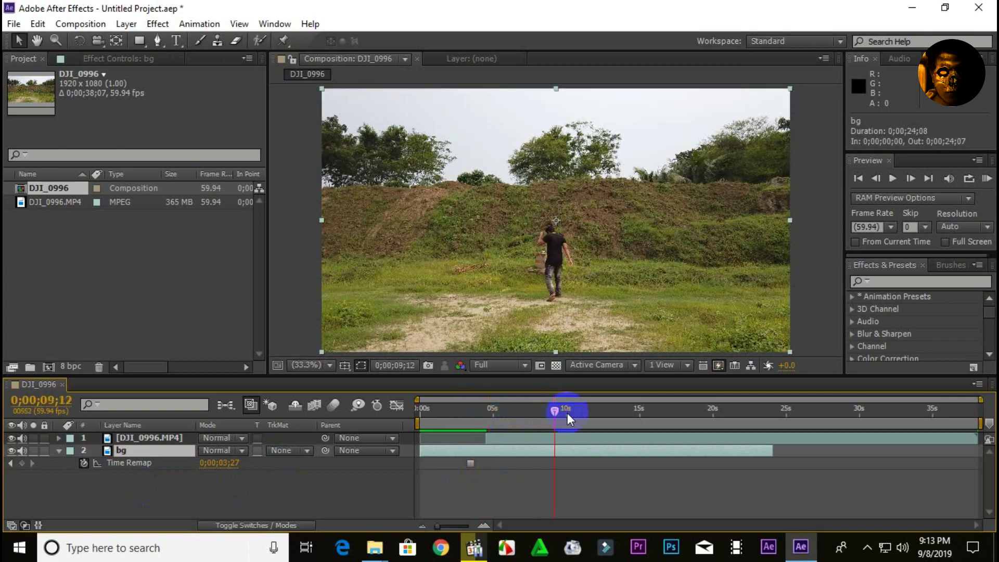
mouse_move(569, 416)
mouse_down()
mouse_move(705, 412)
mouse_move(680, 407)
mouse_up()
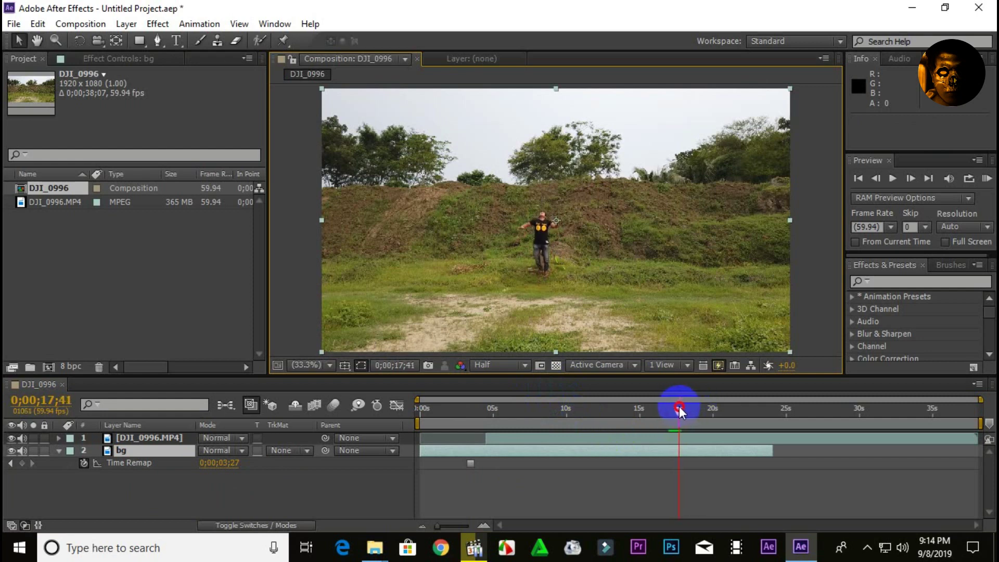
drag(680, 407, 683, 407)
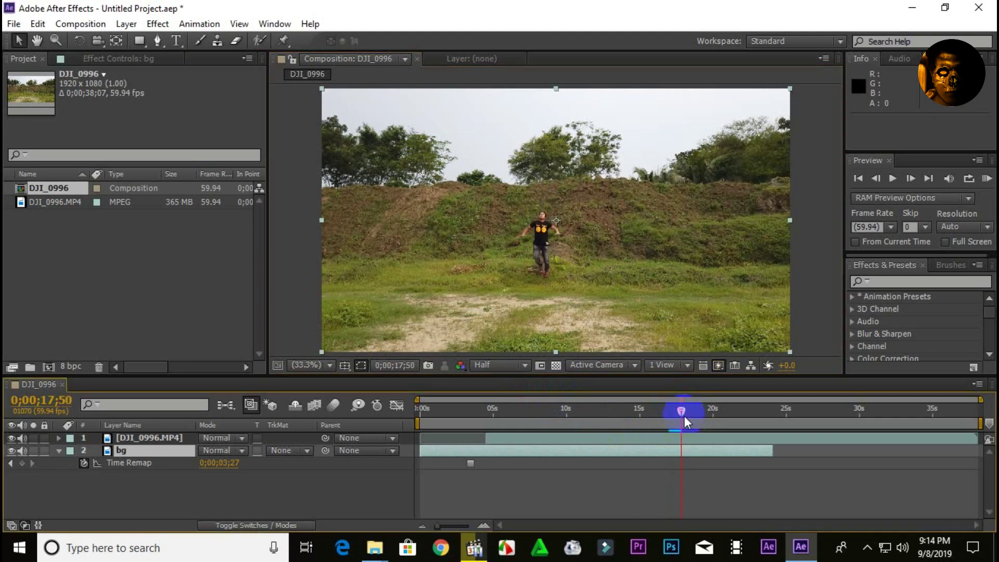
click(686, 433)
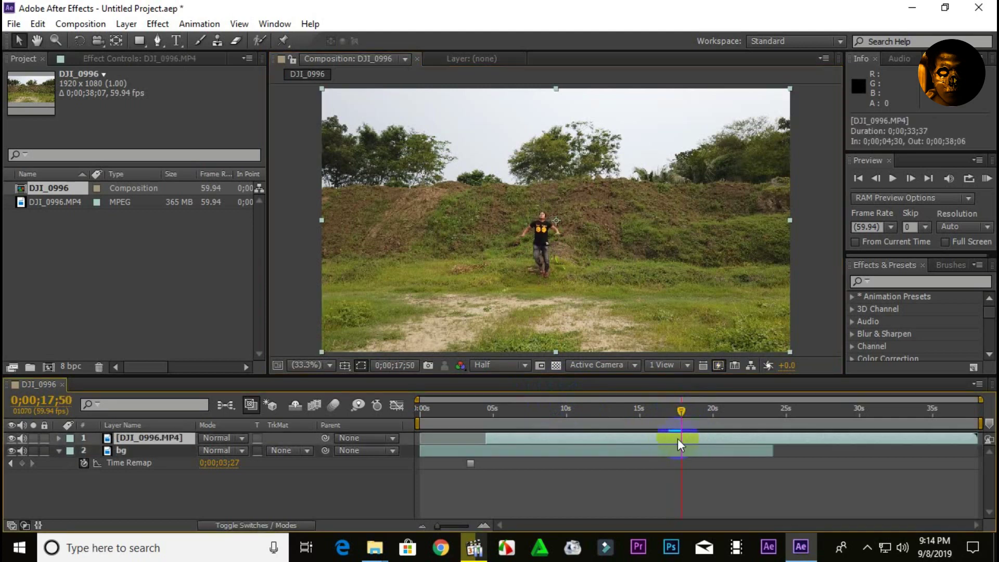
key(ctrl+shift+d)
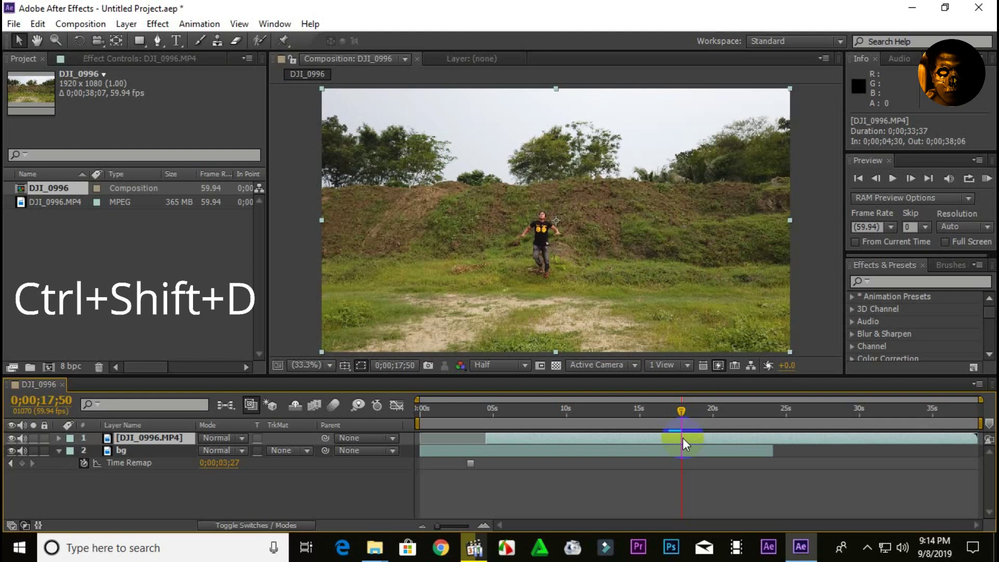
key(ctrl+shift+d)
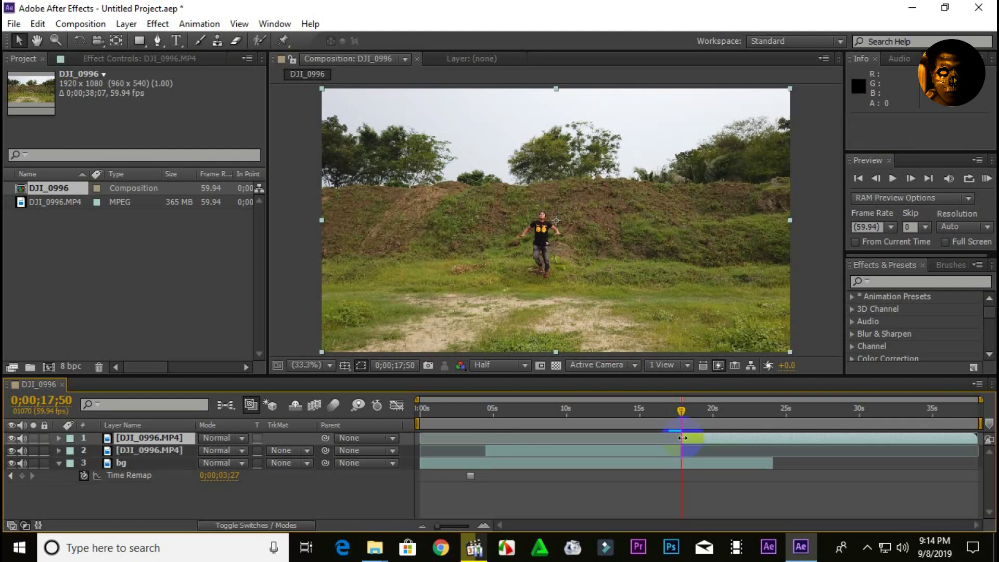
Step: Trim the earlier clip's out point to the 0;00;17;44 landing frame with Alt+]
click(684, 414)
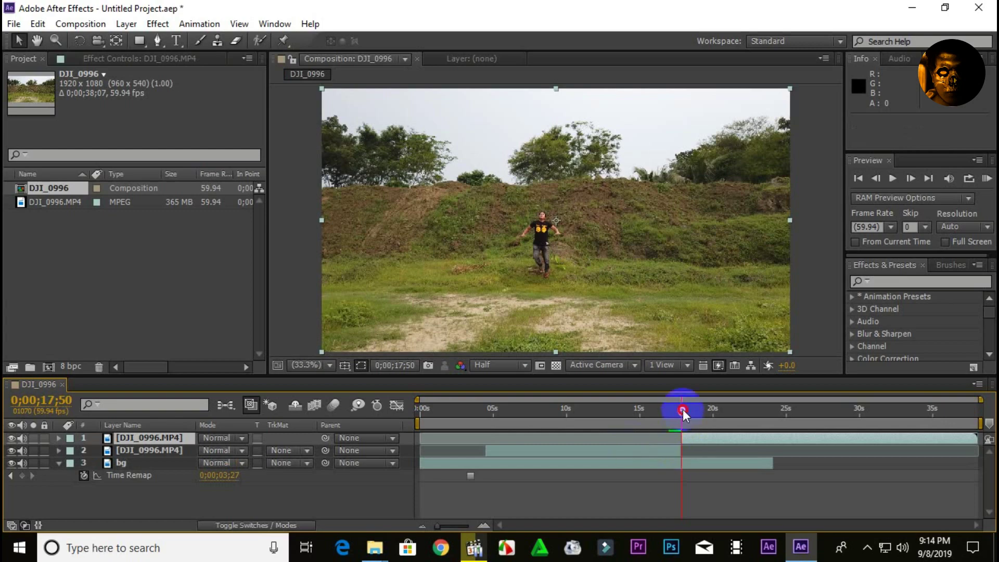
drag(682, 409, 680, 409)
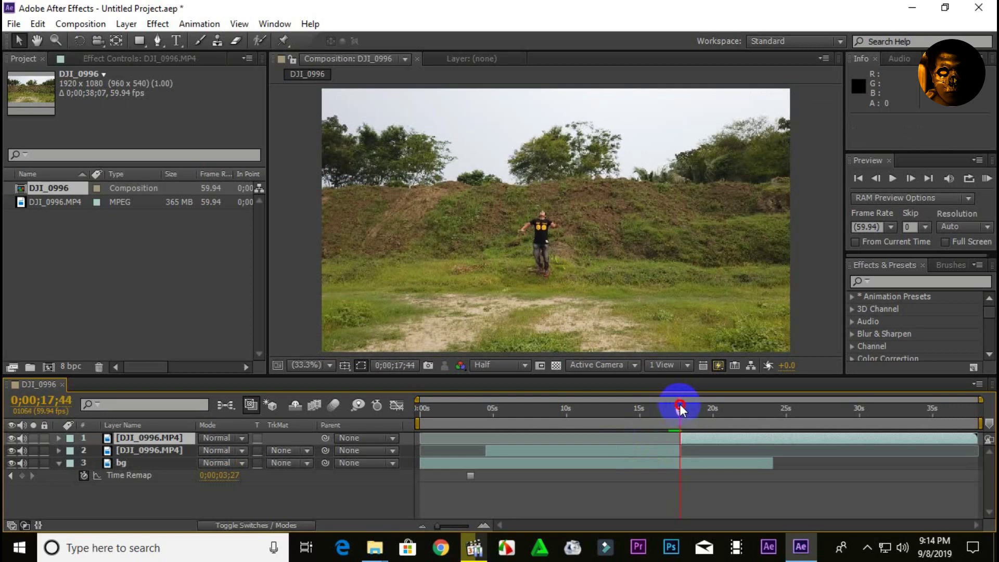
click(662, 448)
key(alt+bracketright)
click(598, 454)
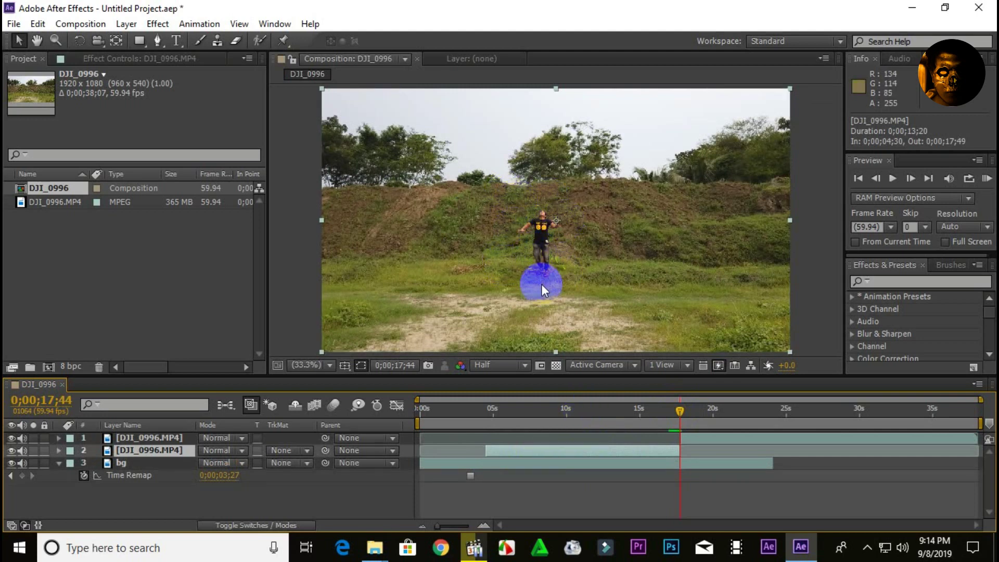
Step: Freeze the earlier clip layer on its 0;00;17;44 frame with Time > Freeze Frame
right_click(614, 448)
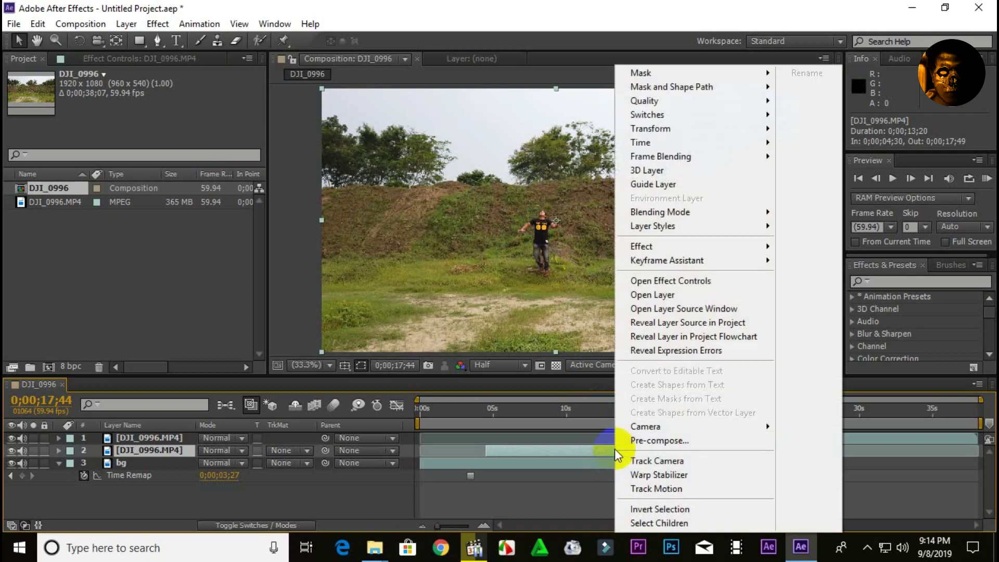
mouse_move(710, 143)
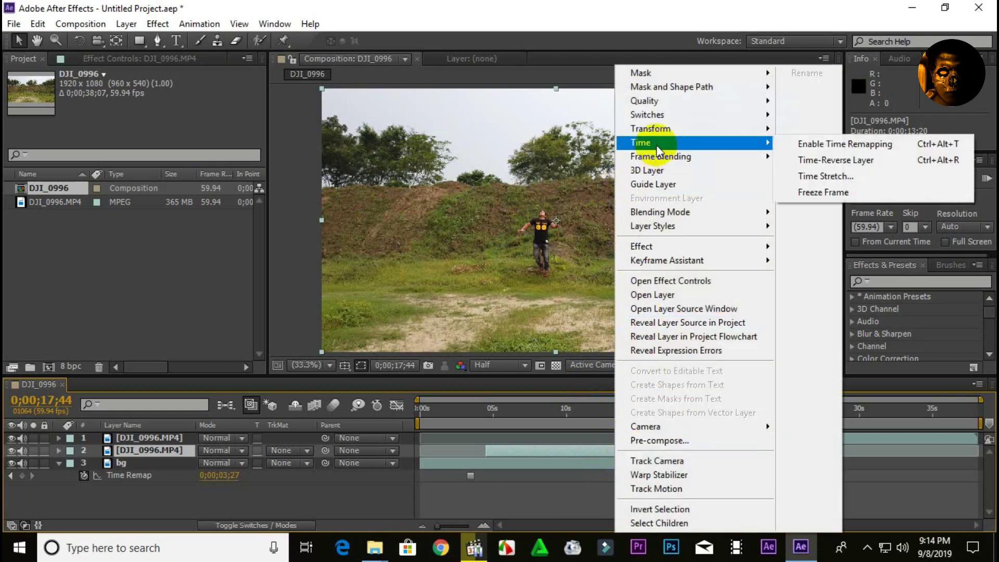
click(828, 191)
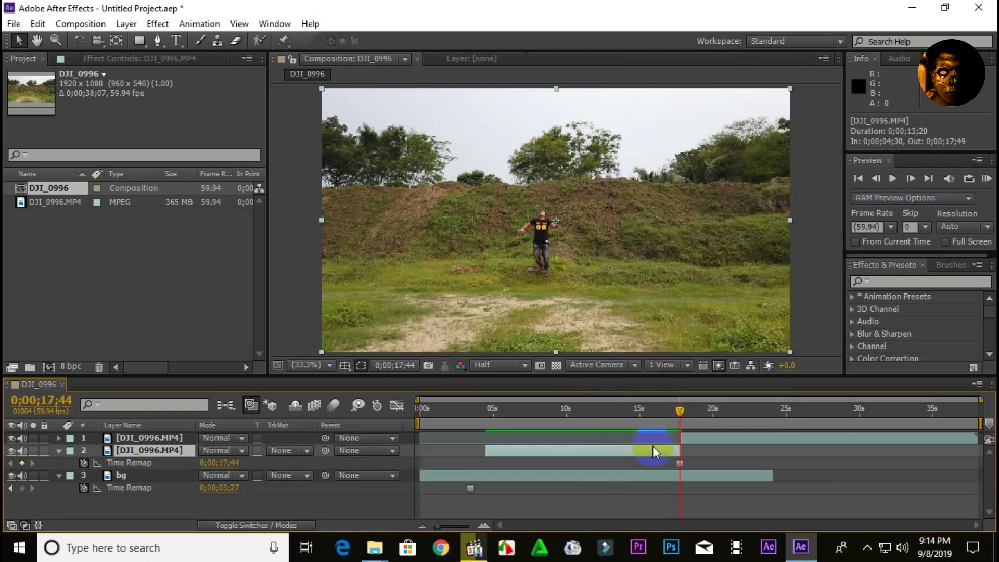
Step: Rename the frozen layer to land, collapse the bg and land time remap properties
right_click(148, 451)
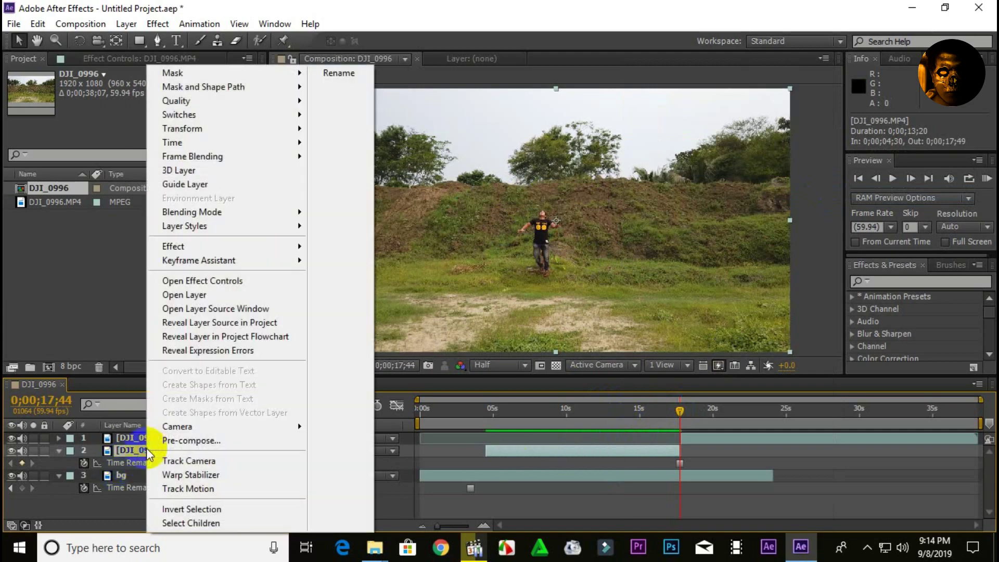
click(339, 73)
text(land)
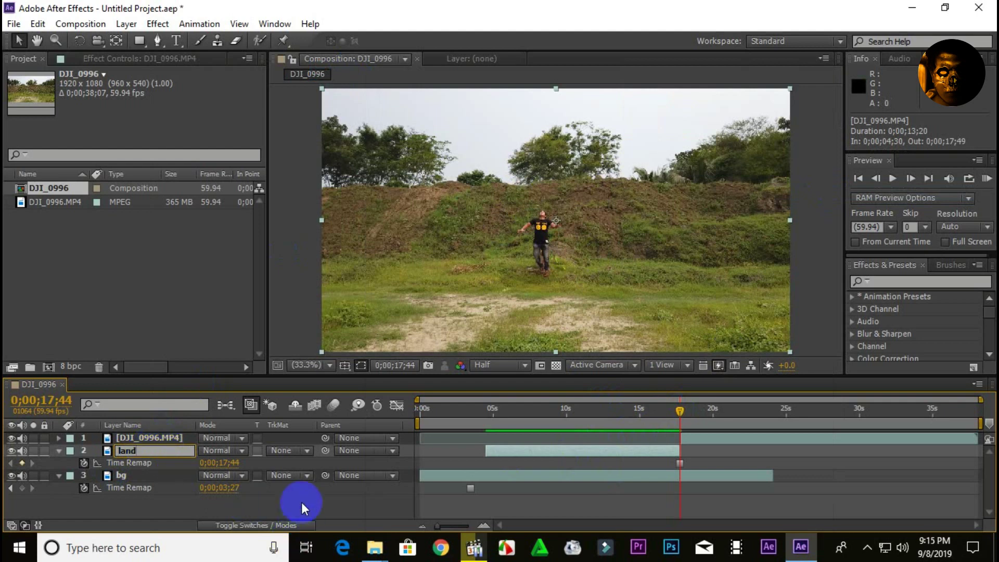
key(Return)
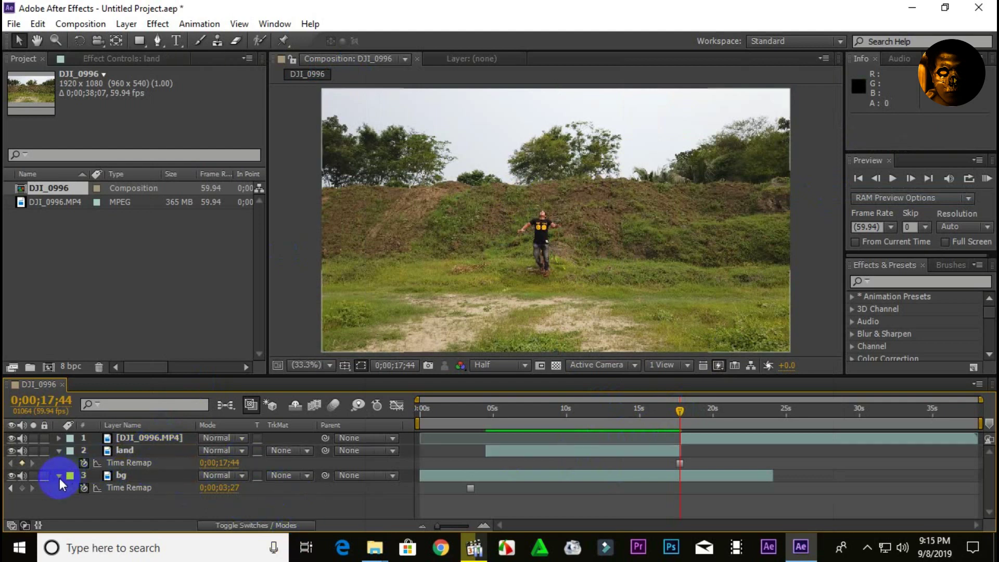
click(59, 475)
click(58, 451)
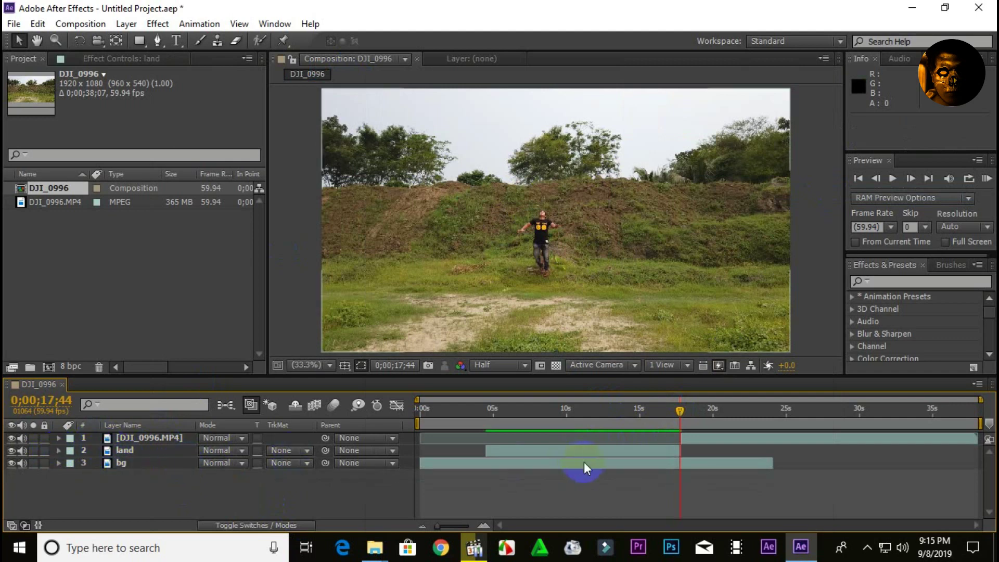
click(620, 447)
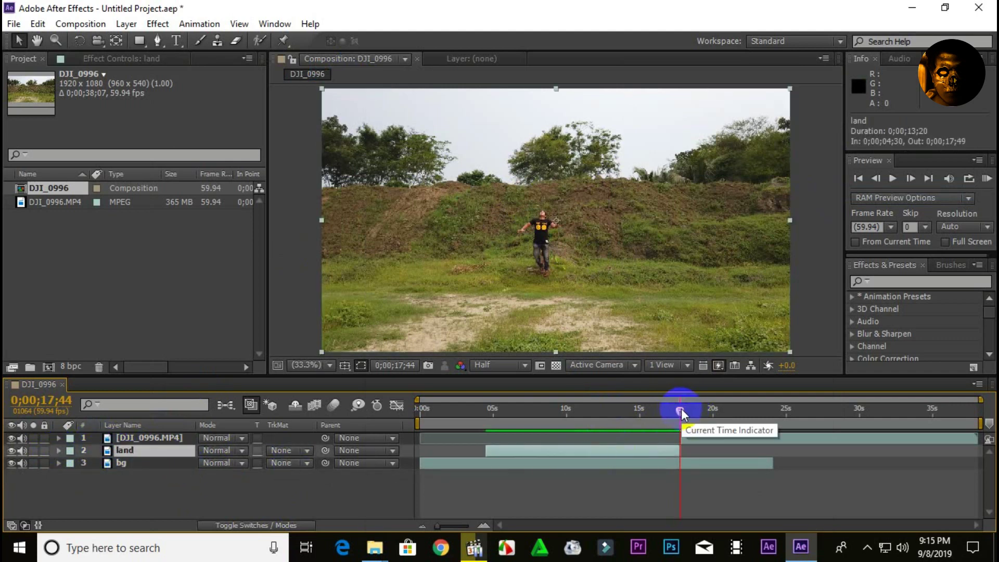
drag(680, 411, 639, 413)
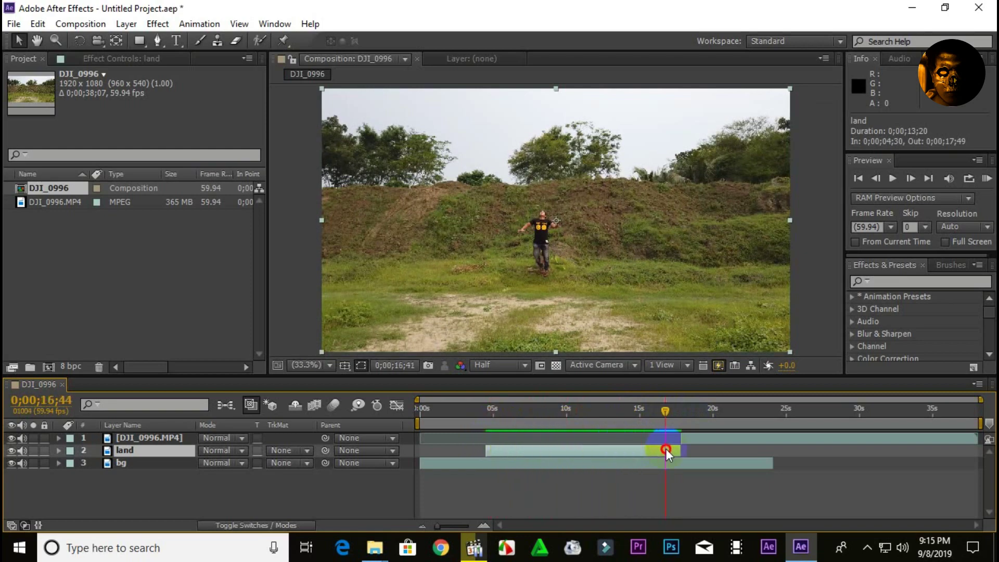
Step: Play back the landing cut, then return to 0;00;04;42 and select the land layer
click(732, 444)
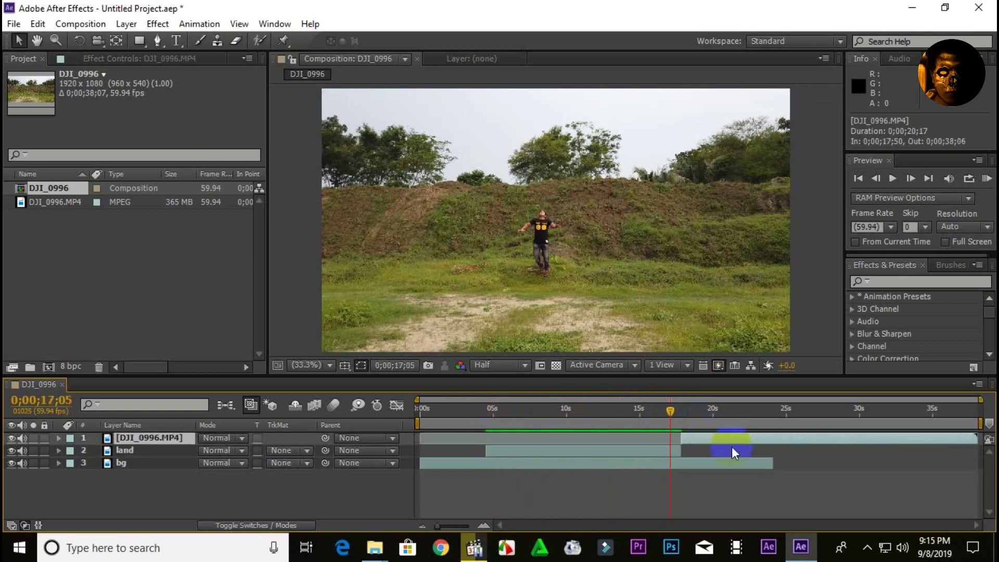
drag(672, 408, 678, 410)
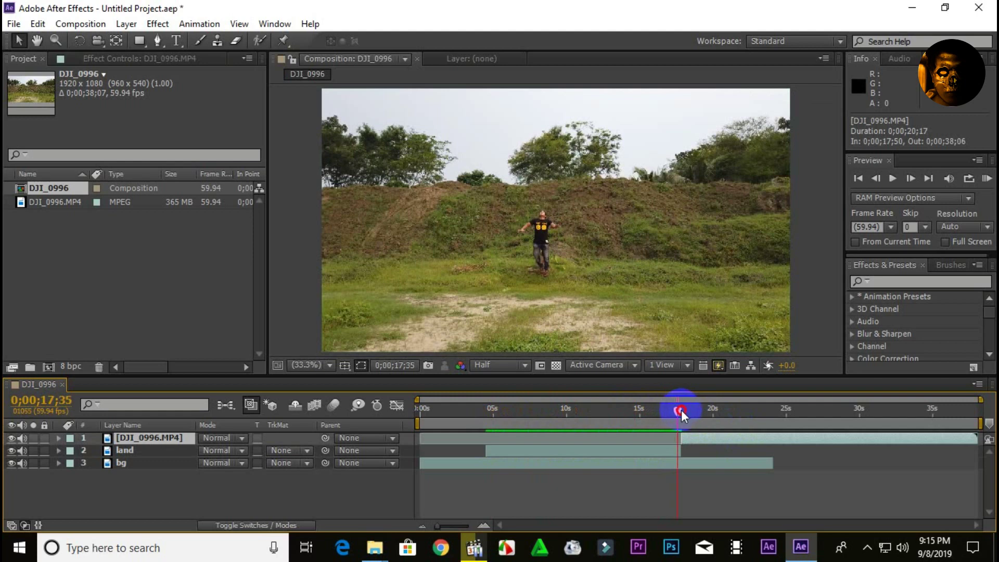
key(space)
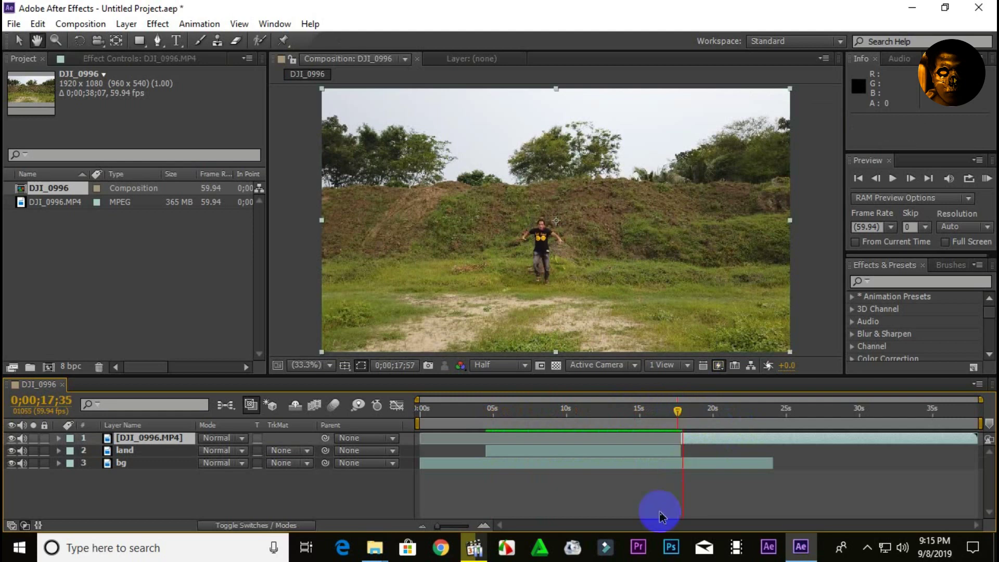
drag(685, 411, 679, 411)
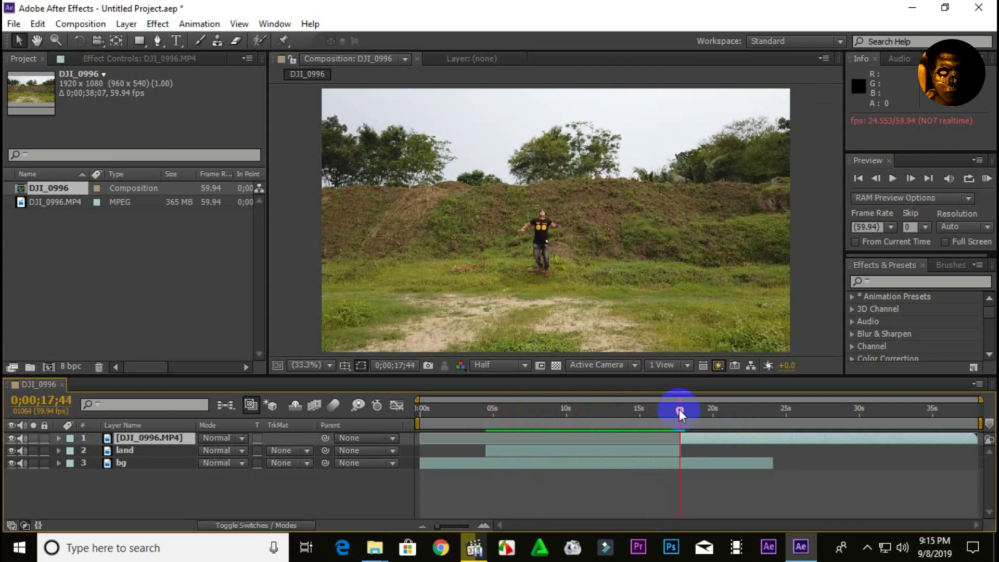
mouse_move(679, 411)
mouse_down()
mouse_move(532, 433)
mouse_move(490, 426)
mouse_up()
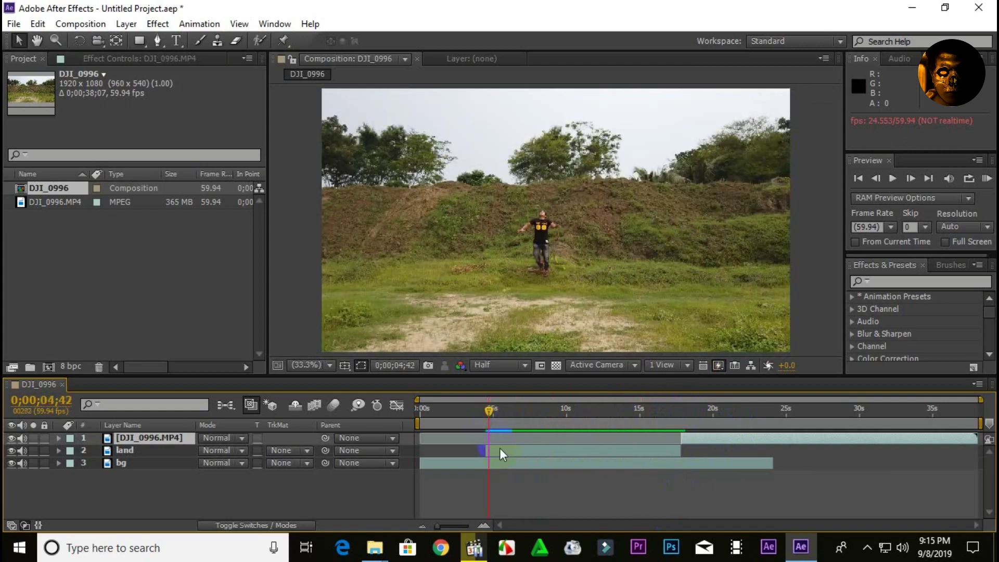
click(499, 449)
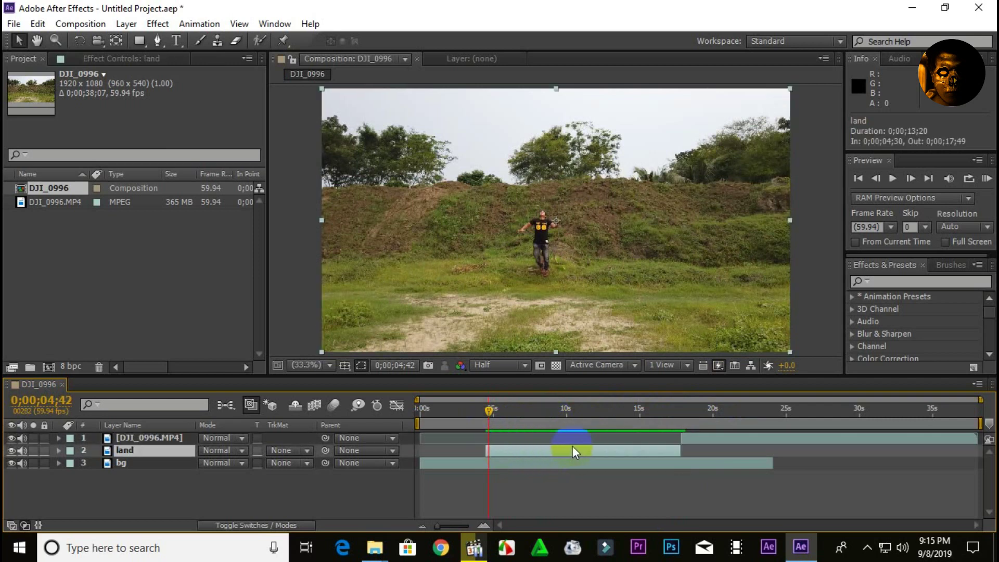
Step: Choose the Pen tool and set the preview resolution to Full
click(158, 40)
scroll(545, 255, up, 5)
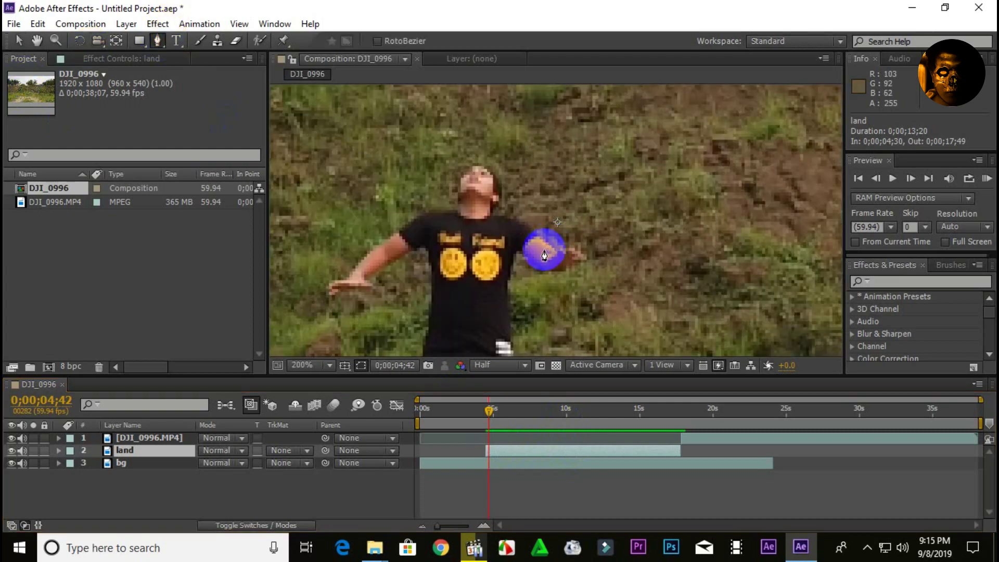
click(497, 363)
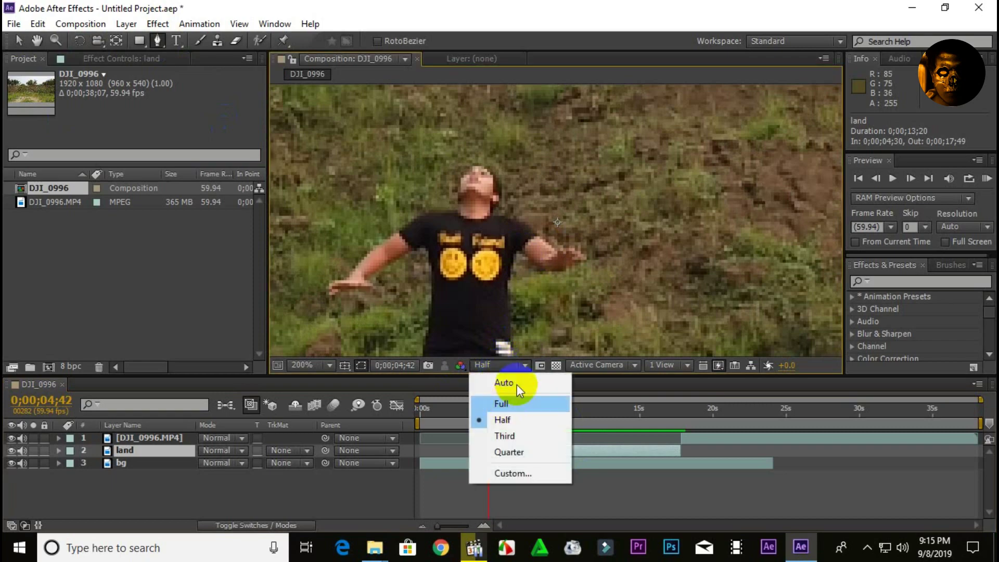
click(515, 404)
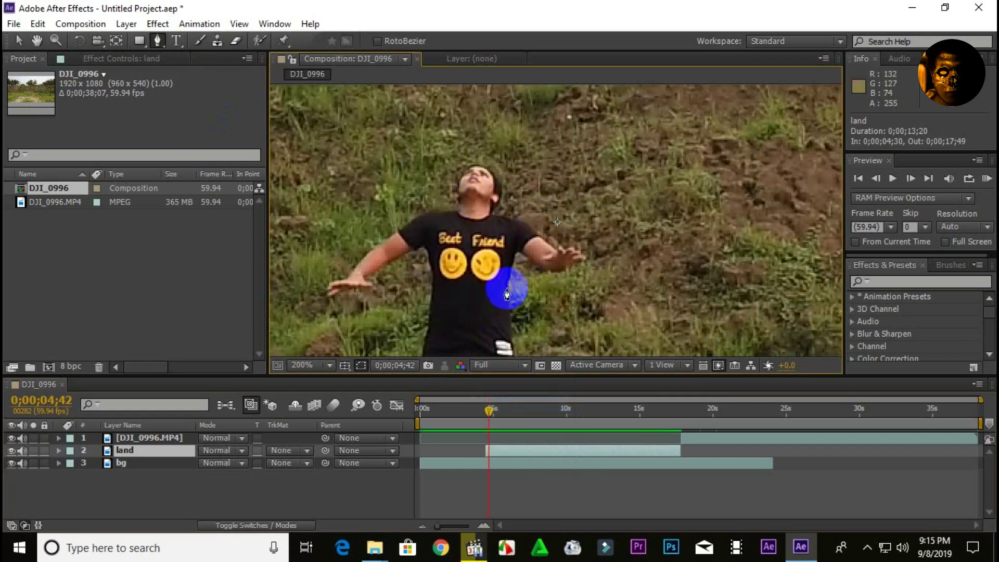
scroll(614, 145, down, 5)
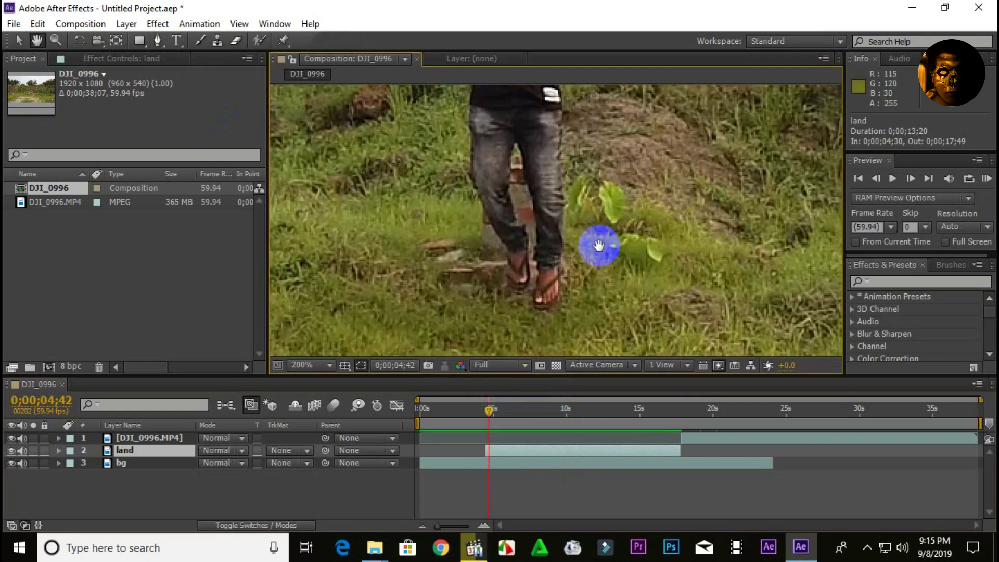
Step: Trace mask points around the man's foot and up his leg
drag(598, 246, 613, 249)
click(575, 266)
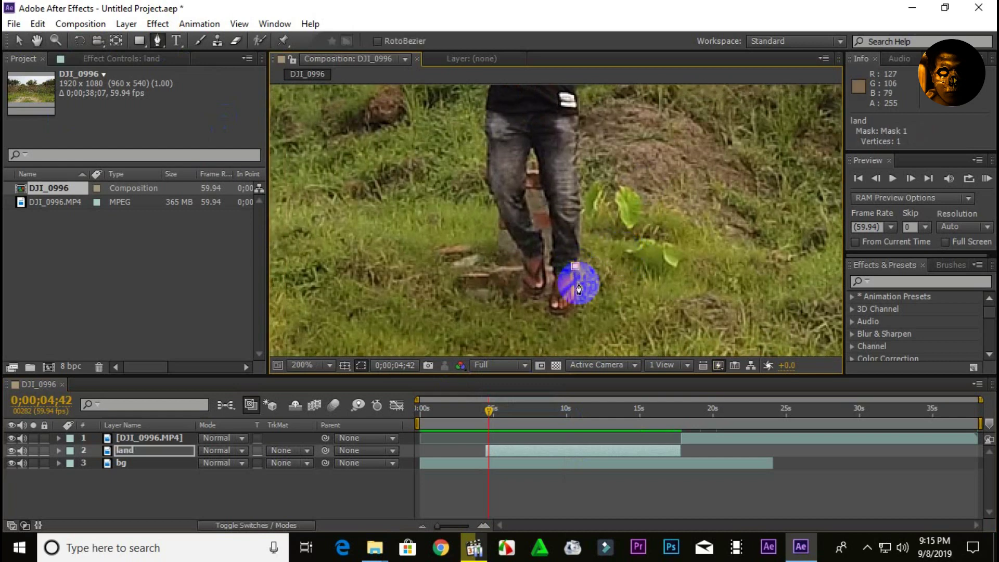
click(578, 288)
click(574, 305)
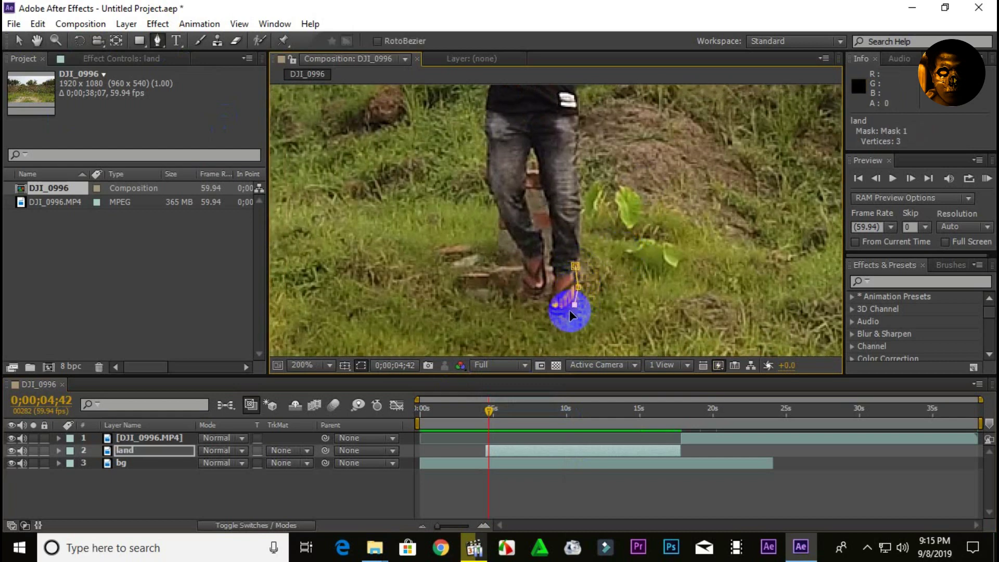
click(551, 314)
click(550, 300)
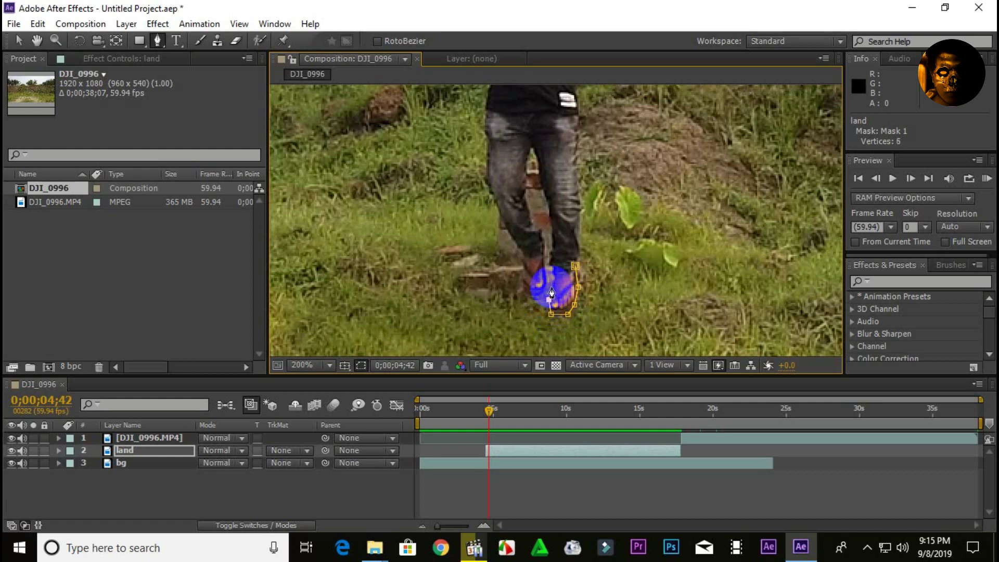
click(552, 279)
click(551, 262)
click(549, 251)
click(552, 231)
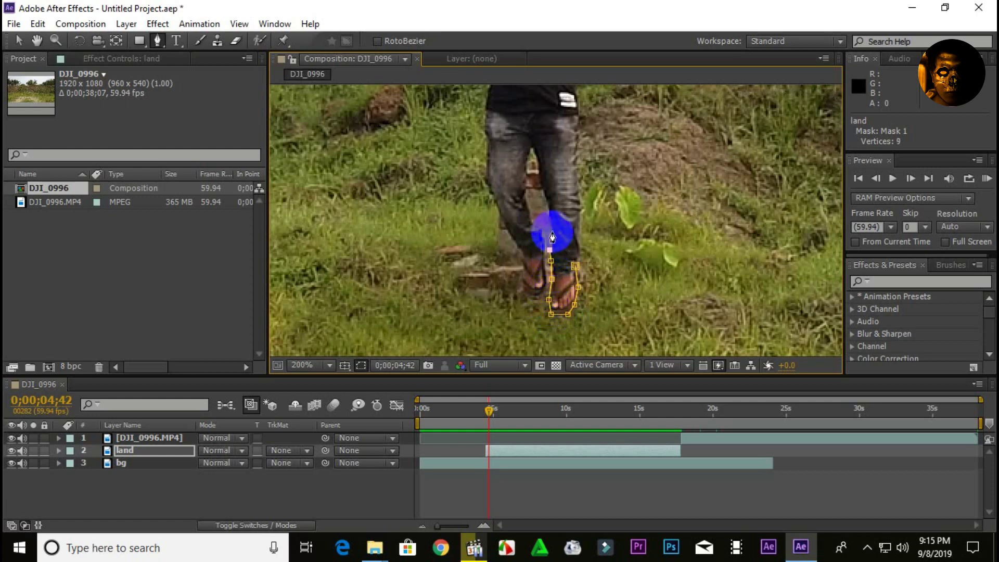
click(549, 206)
click(535, 167)
click(528, 200)
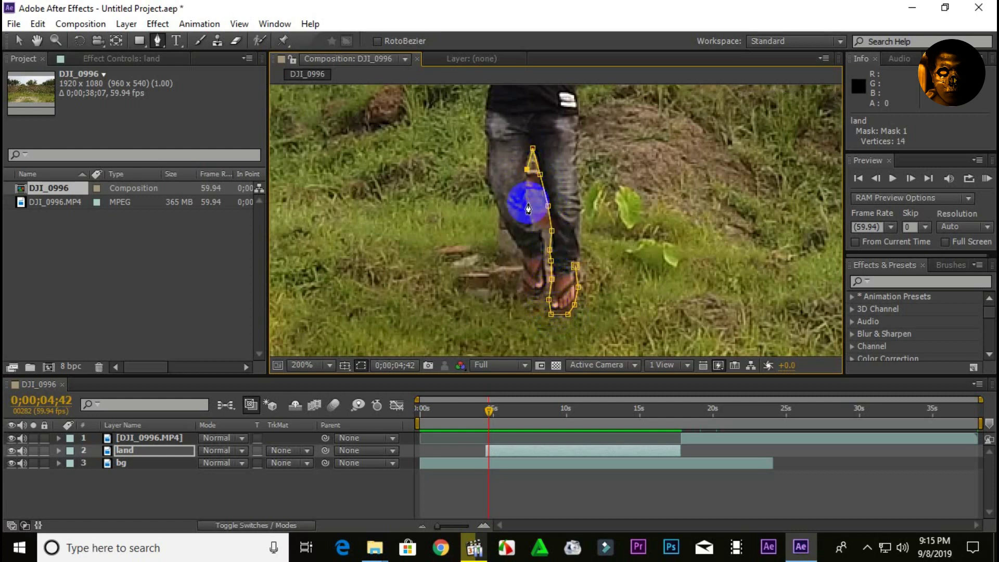
click(524, 285)
Step: Continue the mask around his arms, head and shoulders, down the legs, and close it
drag(524, 285, 500, 323)
scroll(487, 179, up, 2)
click(457, 286)
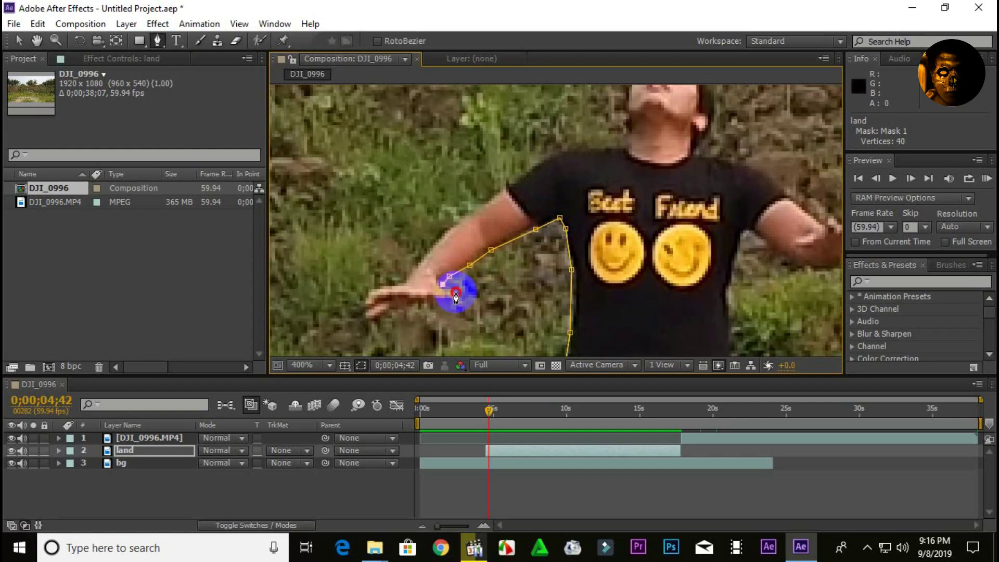
click(401, 278)
click(498, 228)
drag(509, 229, 474, 205)
click(551, 290)
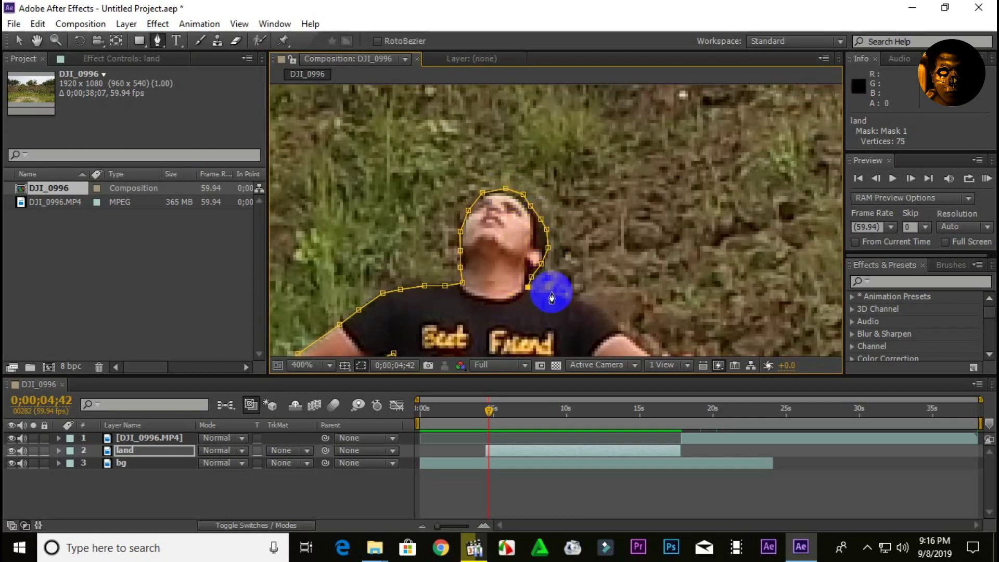
drag(551, 289, 598, 230)
click(592, 287)
click(588, 292)
scroll(509, 182, down, 3)
click(513, 212)
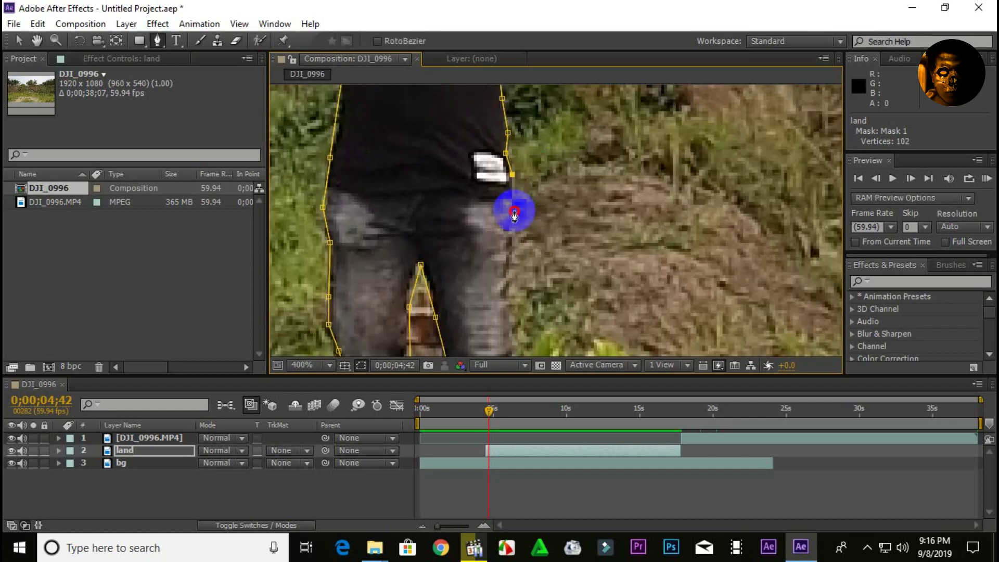
scroll(509, 208, down, 3)
click(508, 208)
click(496, 267)
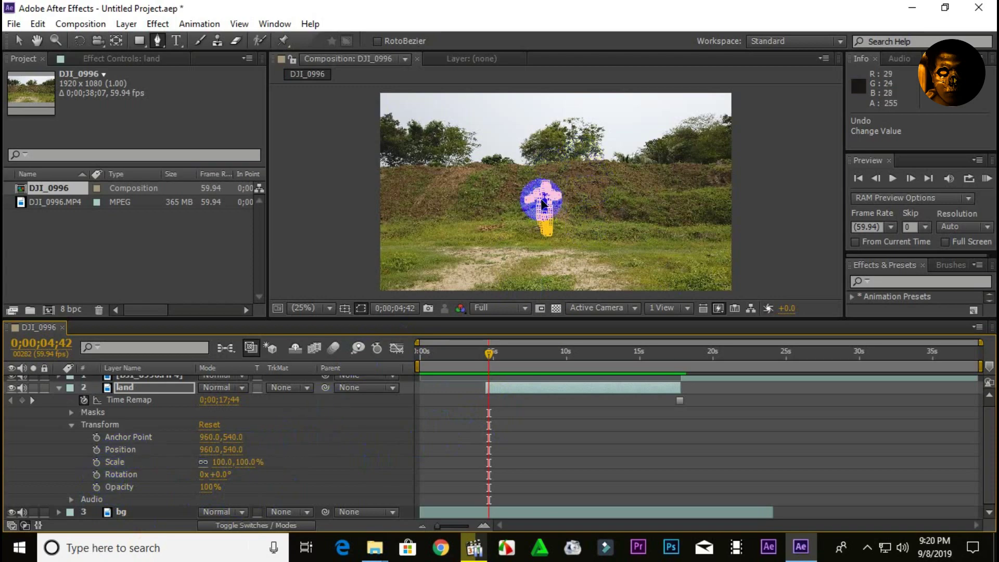
Step: Set the land layer's Position to 960,-261 with a keyframe at 0;00;04;42, then move to the clip's end
scroll(546, 208, up, 1)
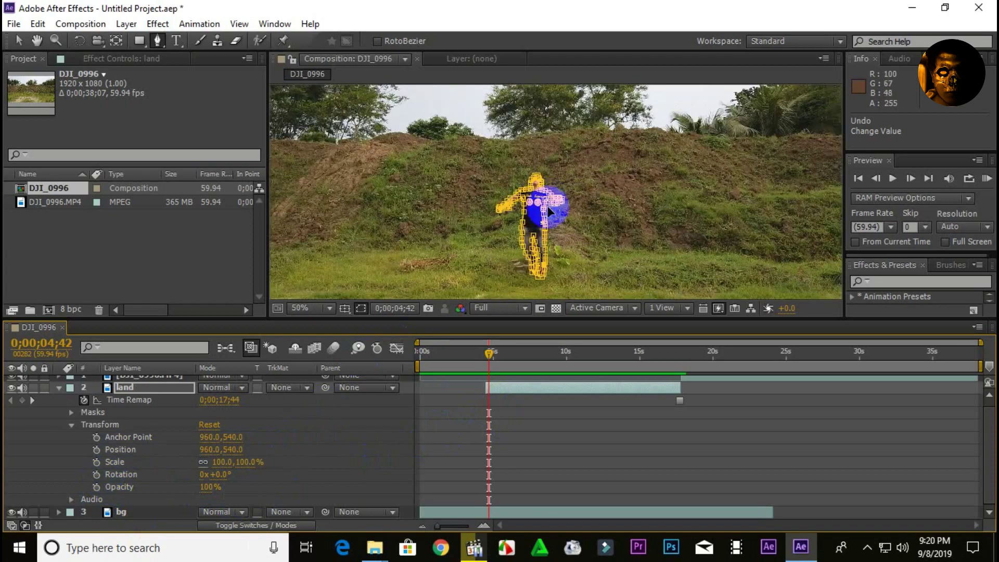
scroll(533, 207, down, 1)
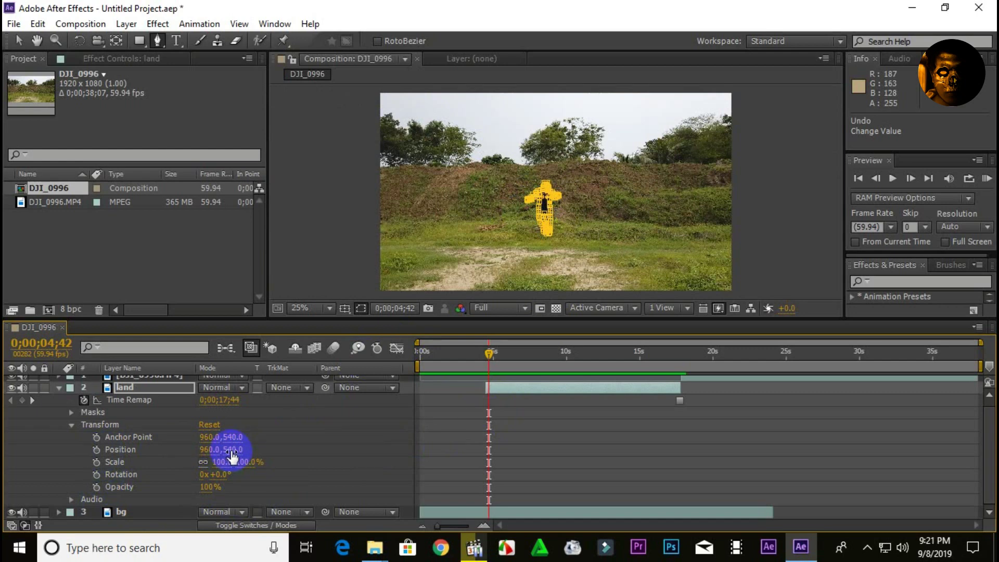
drag(230, 451, 4, 480)
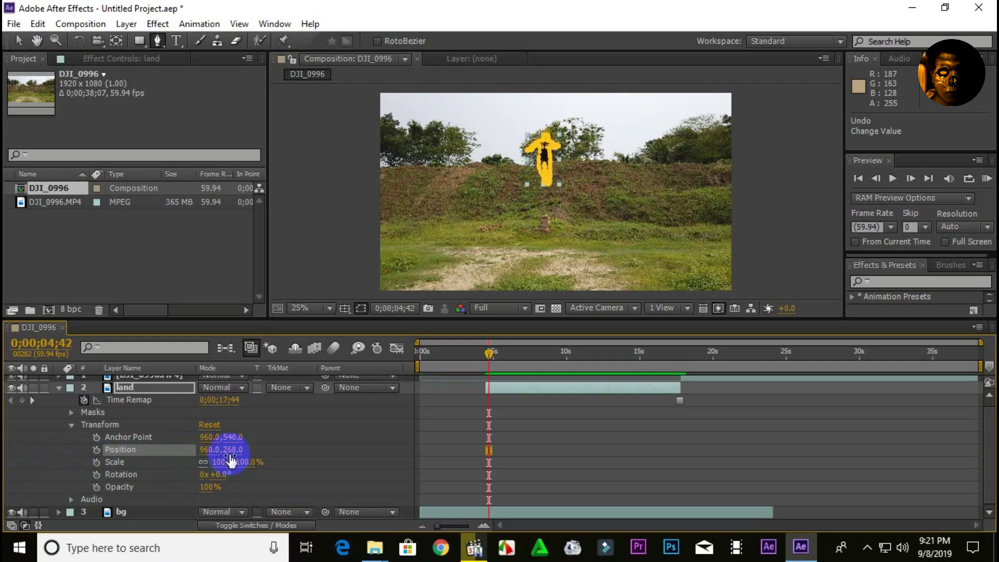
drag(233, 452, 9, 458)
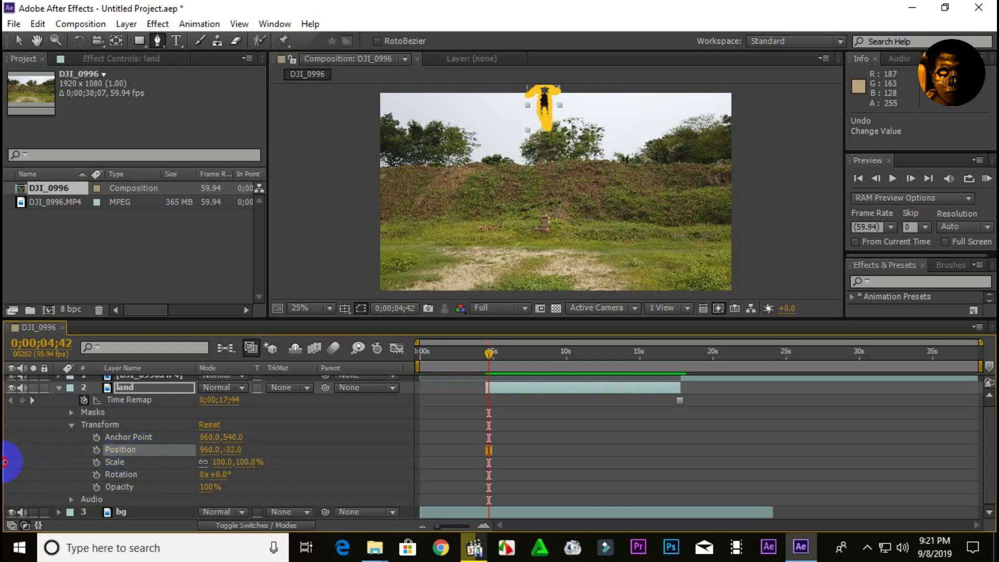
drag(235, 449, 73, 449)
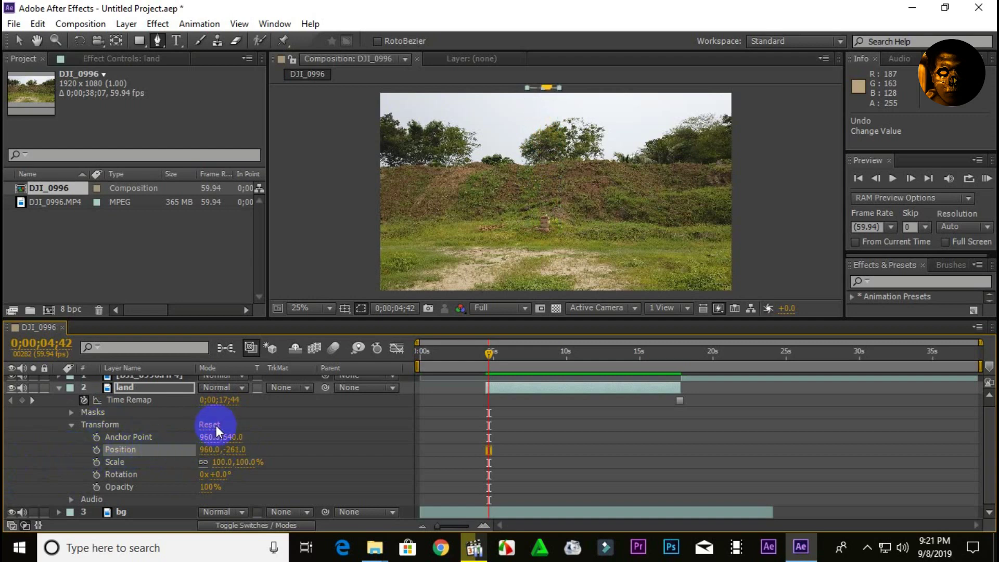
click(96, 450)
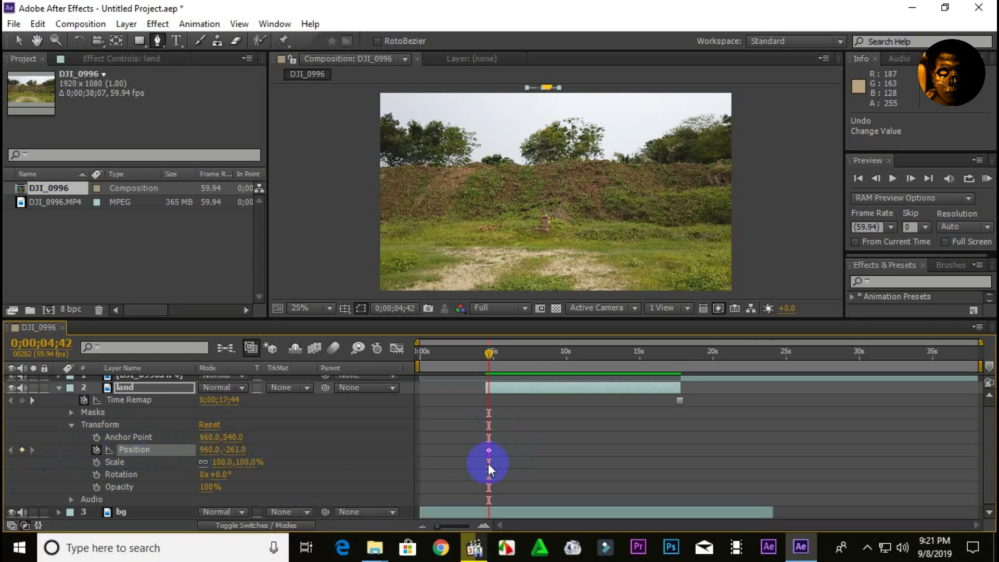
click(496, 359)
drag(497, 359, 683, 389)
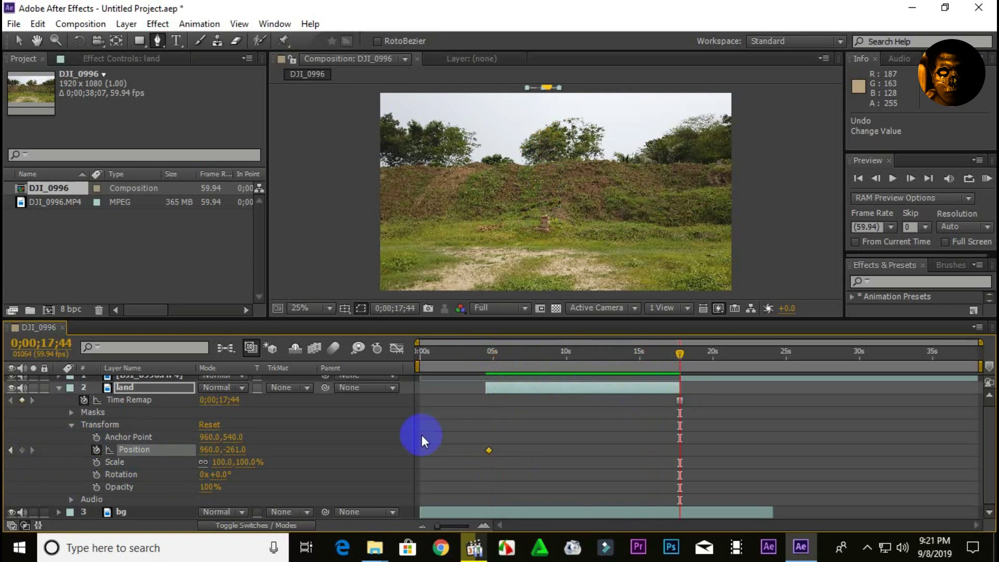
Step: Set the land layer's Position Y to 540 at 0;00;17;44, adding the landing keyframe
click(234, 451)
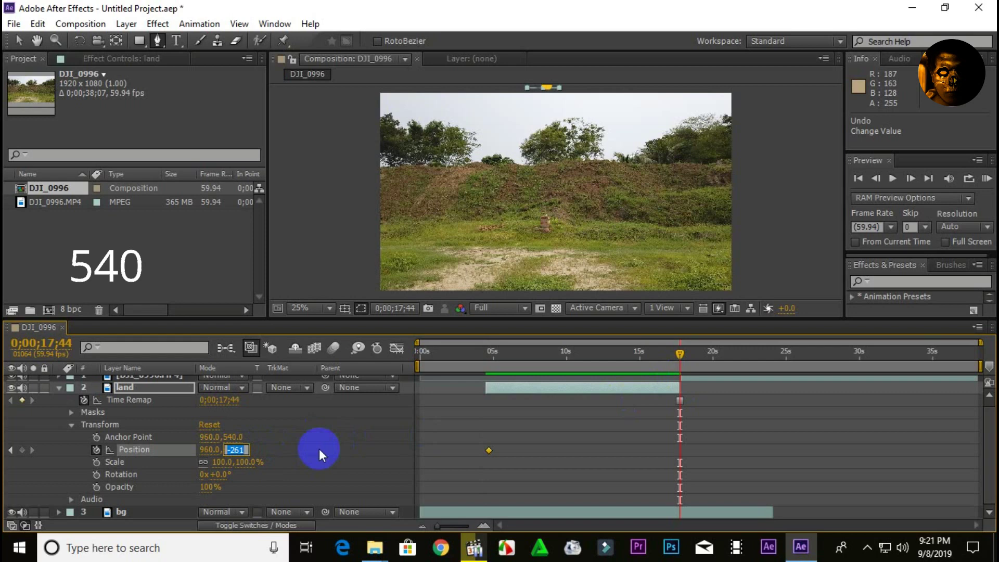
text(540)
key(Return)
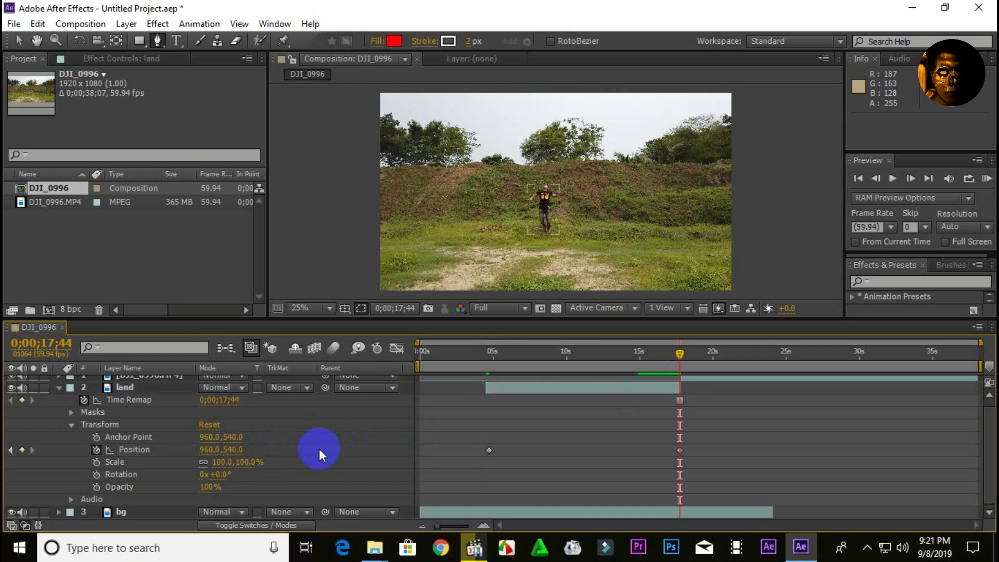
click(509, 216)
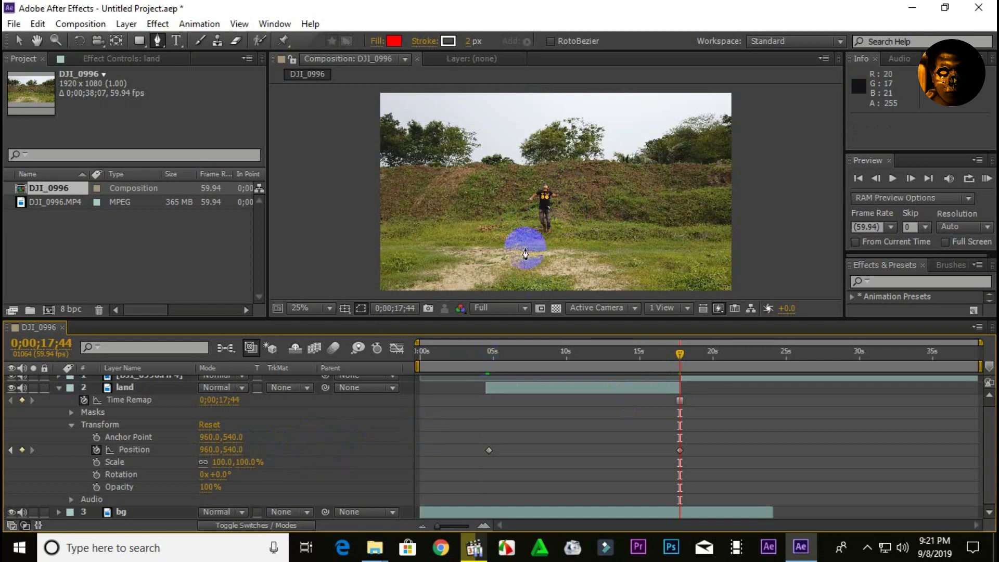
Step: Scrub through the man's drop and play a preview of it
drag(678, 355, 615, 397)
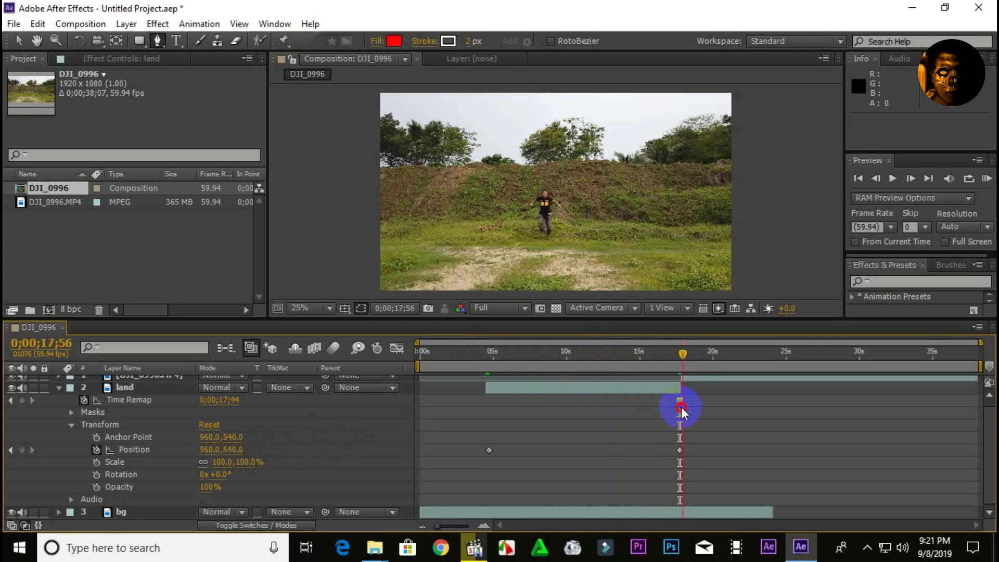
mouse_move(615, 397)
mouse_down()
mouse_move(483, 411)
mouse_move(662, 433)
mouse_up()
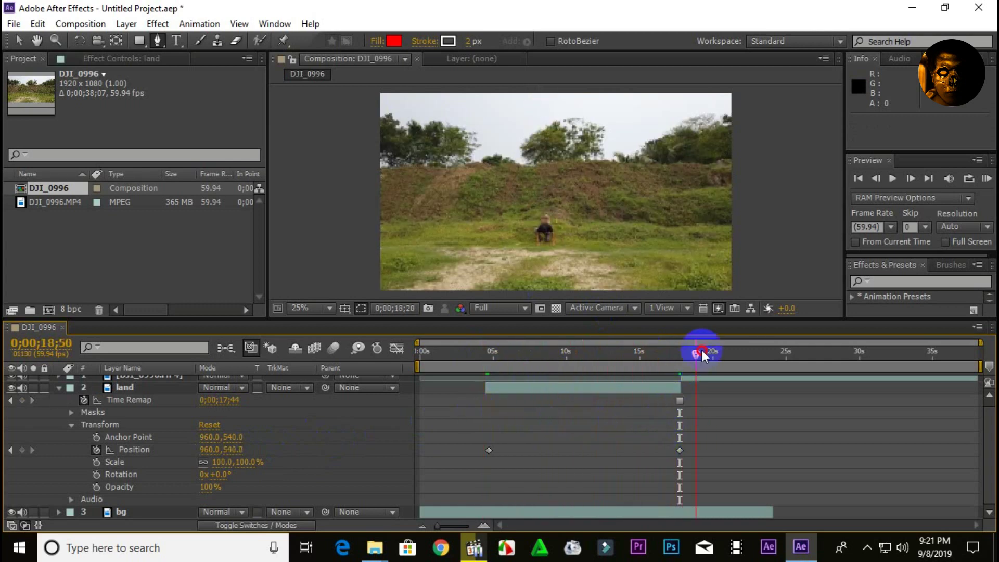
drag(698, 352, 623, 361)
key(space)
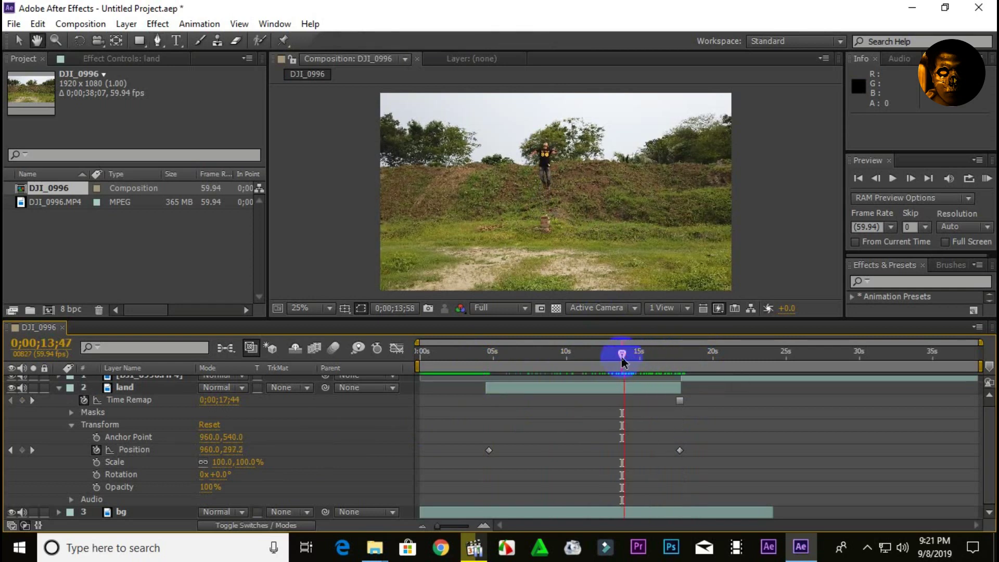
key(space)
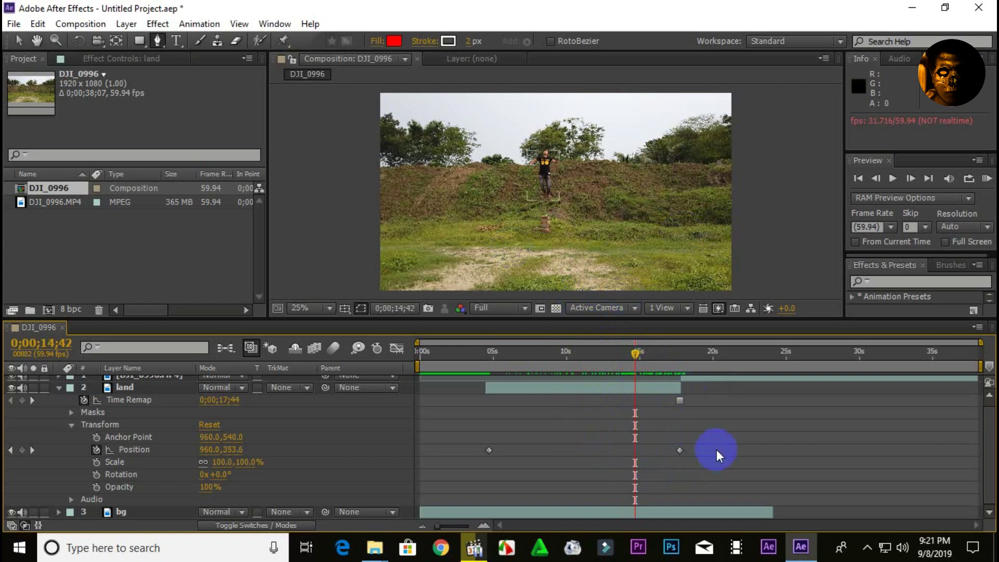
Step: Shift the 960,540 landing Position keyframe earlier and preview the drop
drag(680, 450, 516, 455)
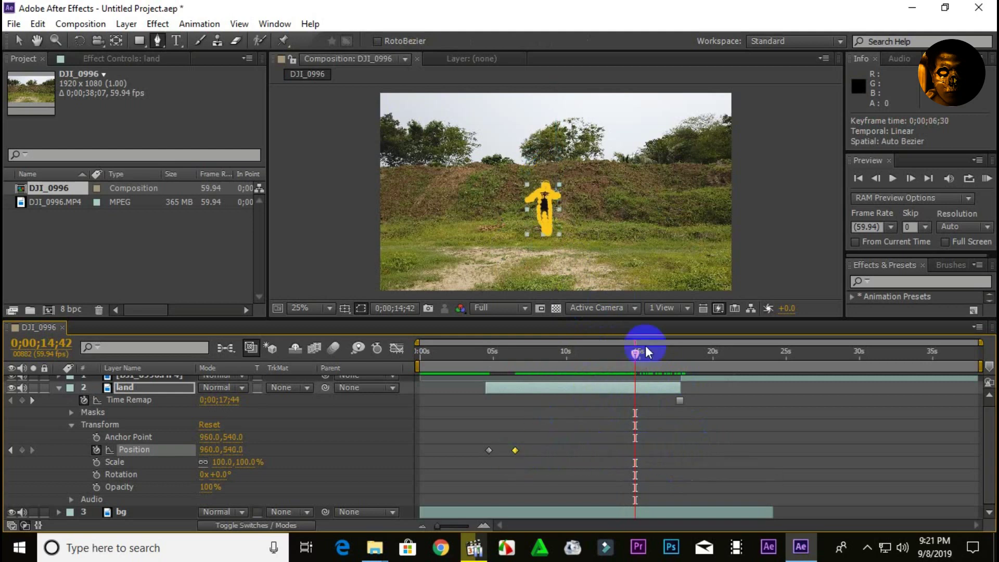
drag(633, 357, 473, 406)
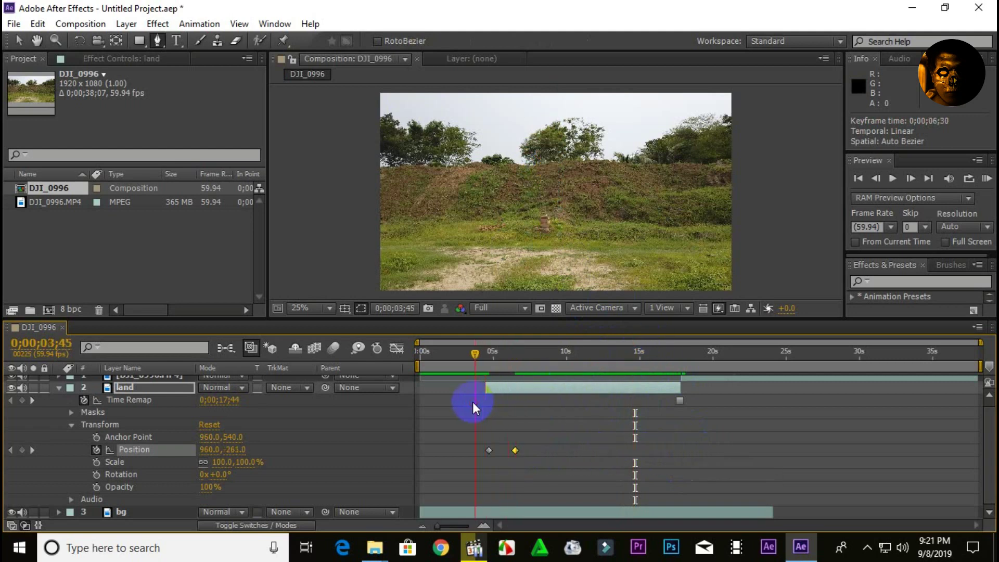
key(space)
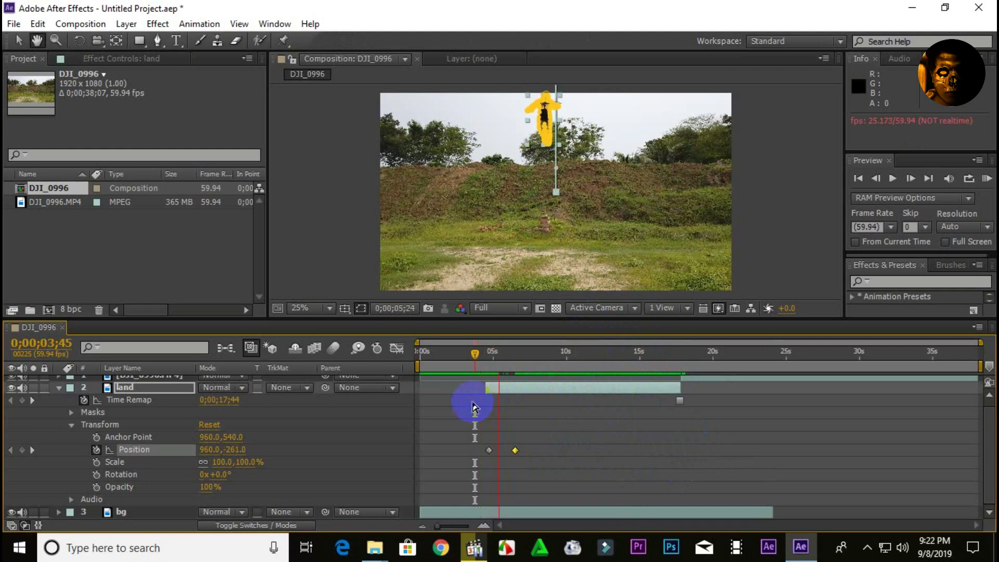
key(space)
Step: Nudge the landing keyframe closer to the drop's start and preview the fall again
drag(516, 449, 500, 451)
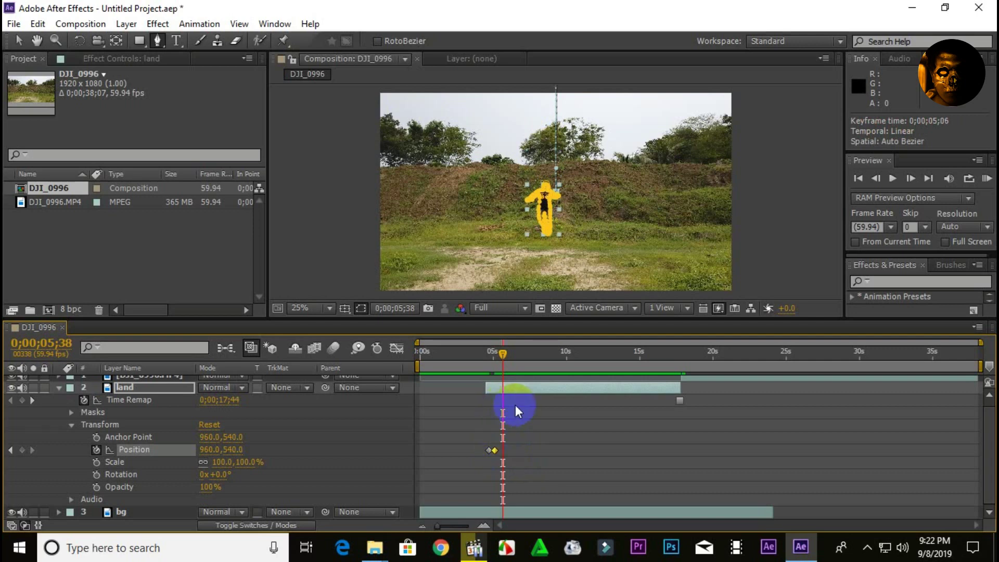
drag(504, 356, 480, 356)
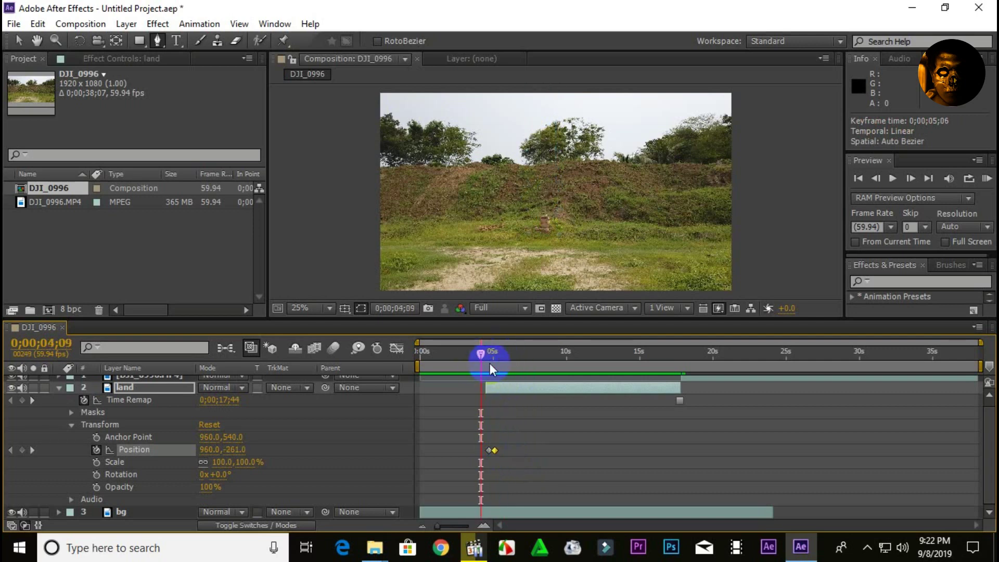
click(533, 512)
key(space)
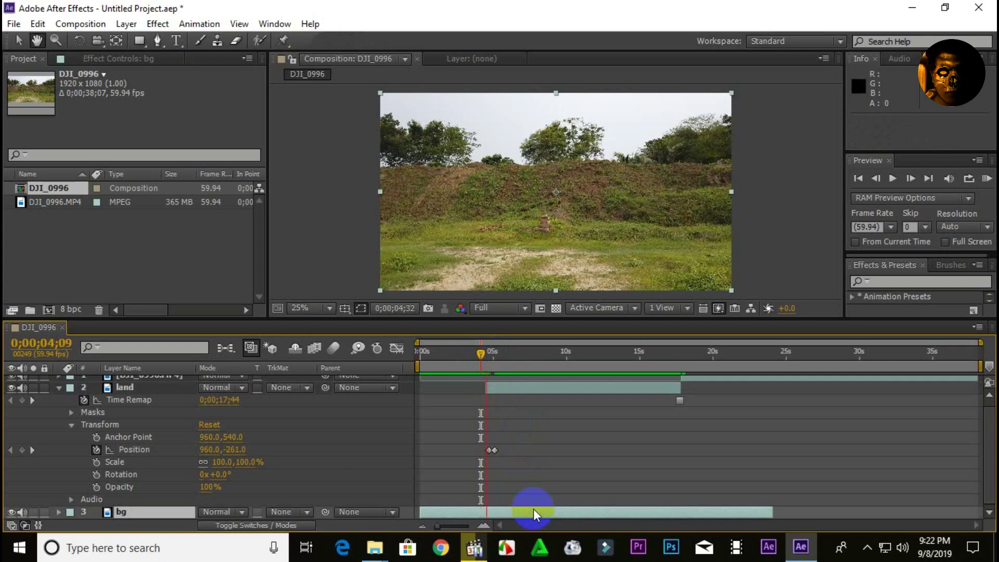
key(g)
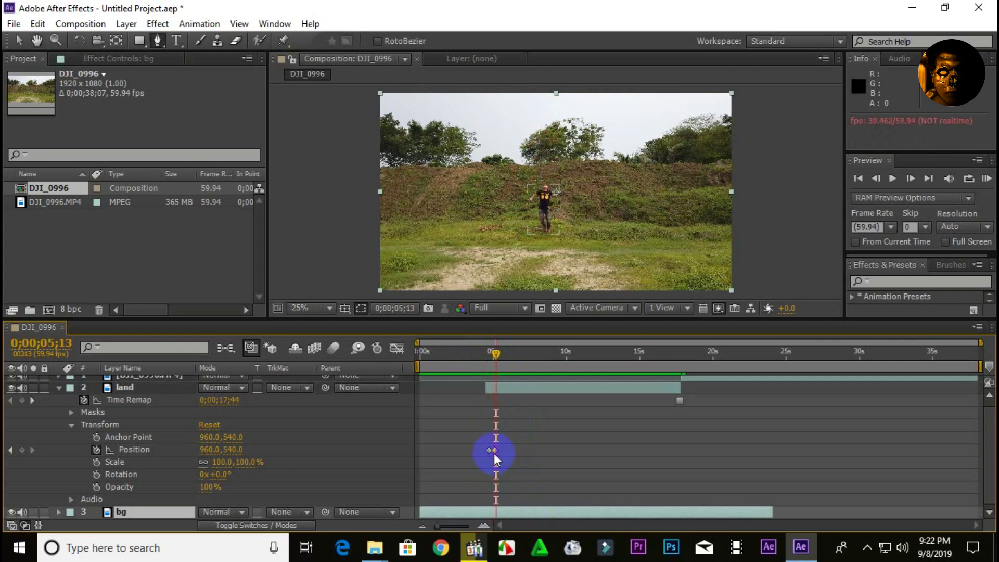
Step: Select the landing keyframe and replay the man's drop from just before the fall
click(492, 450)
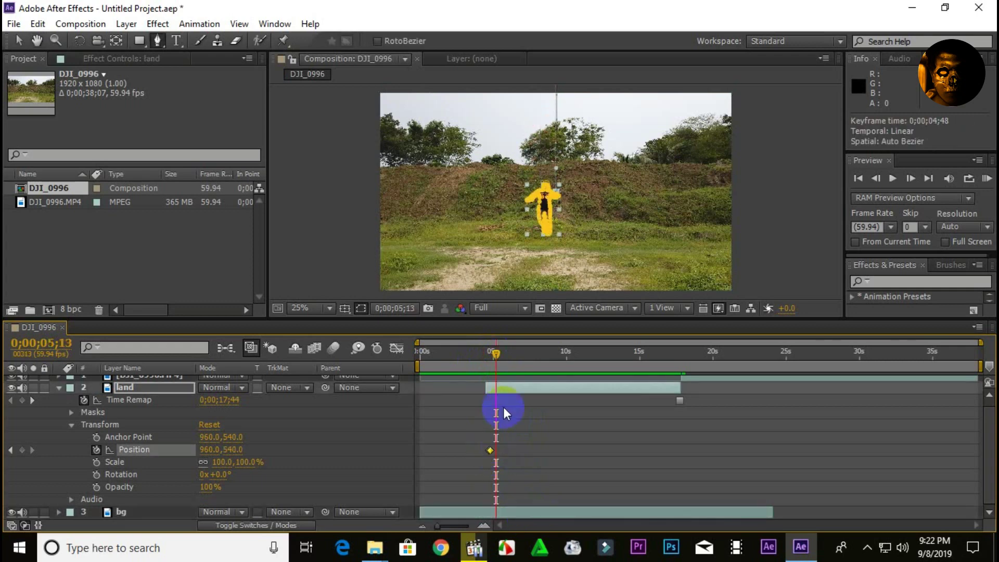
drag(490, 361, 481, 358)
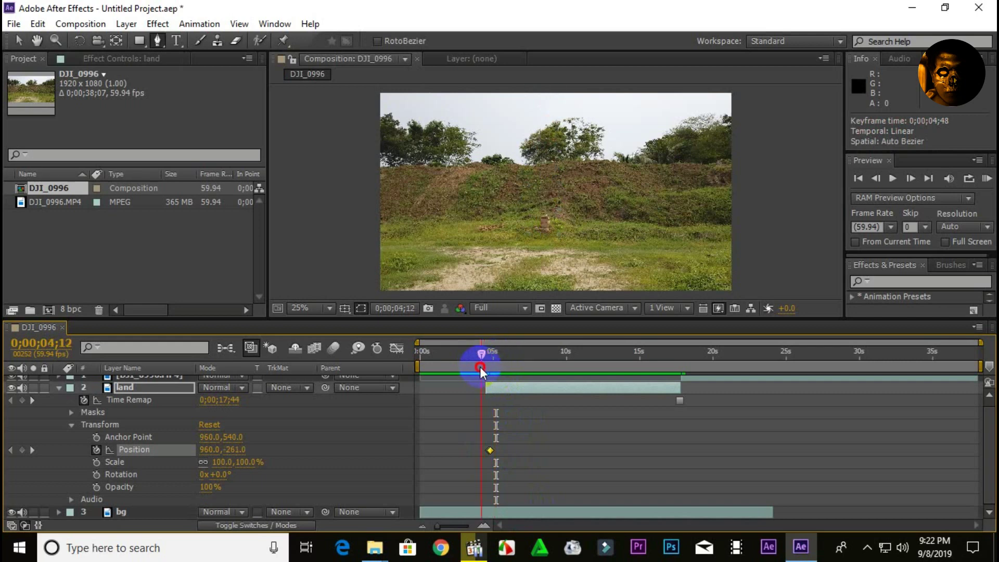
click(548, 516)
key(h)
key(space)
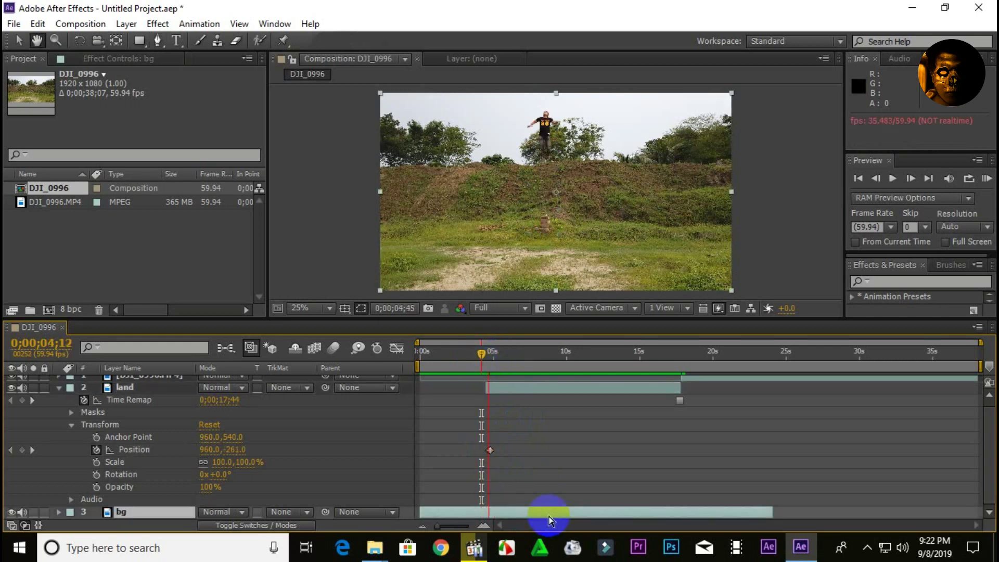
Step: Check the landing timing near 0;00;04;54 with repeated previews of the drop and landing
click(490, 449)
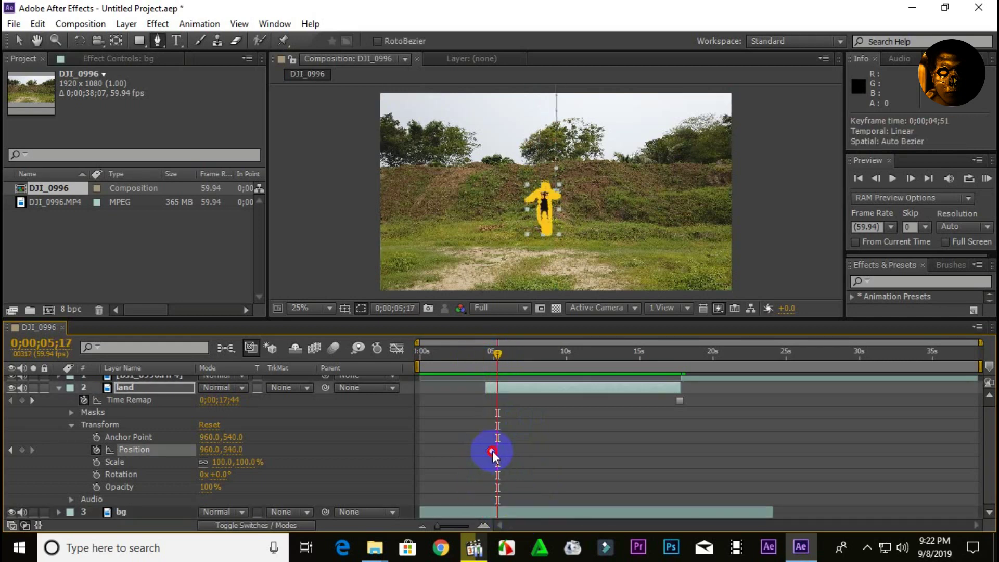
click(503, 363)
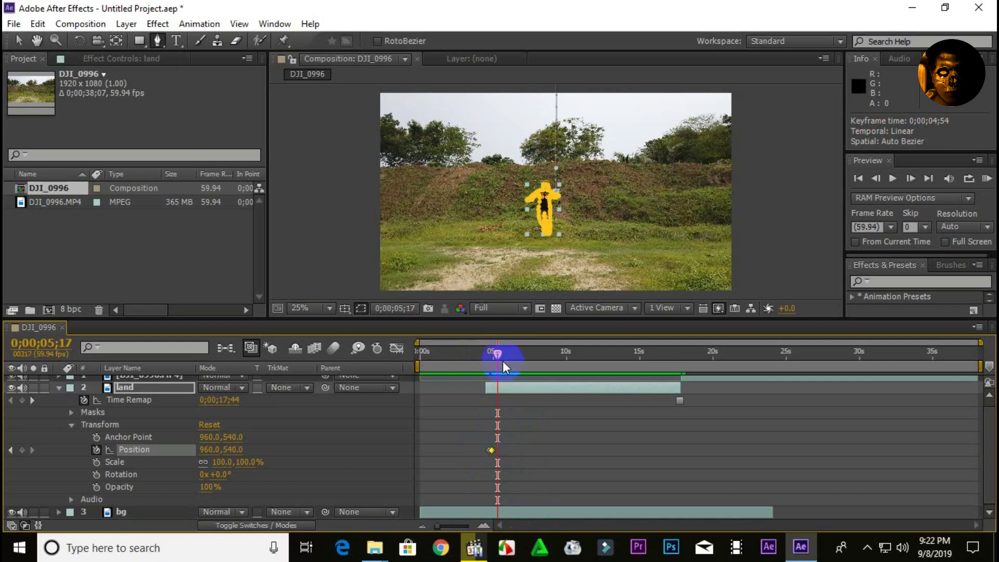
click(483, 363)
key(space)
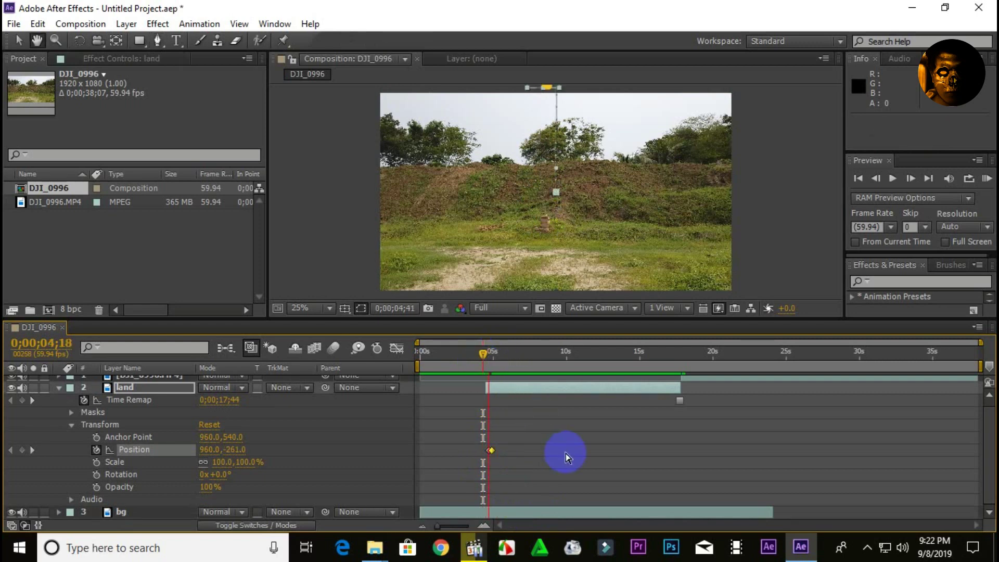
click(498, 354)
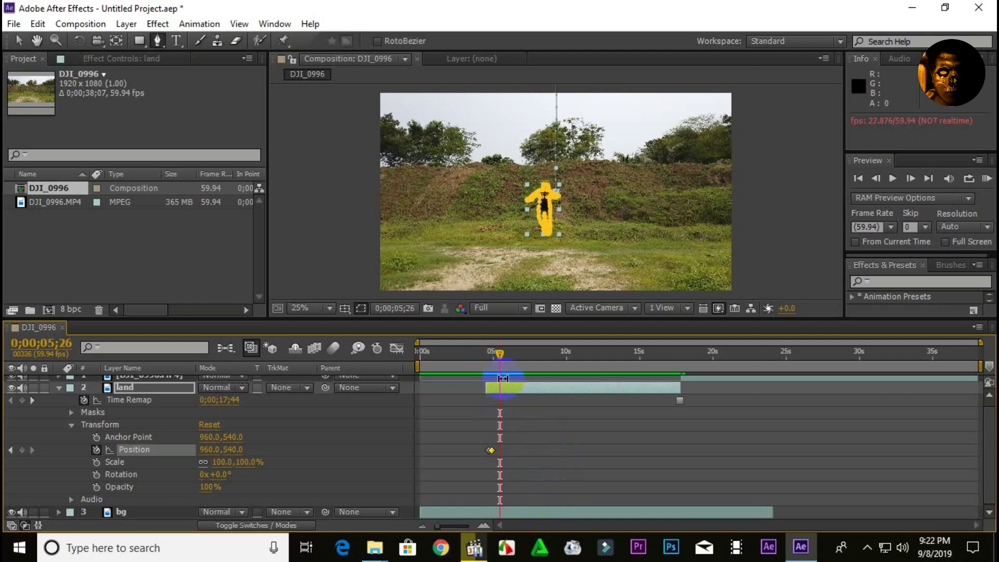
drag(498, 352, 485, 354)
click(517, 514)
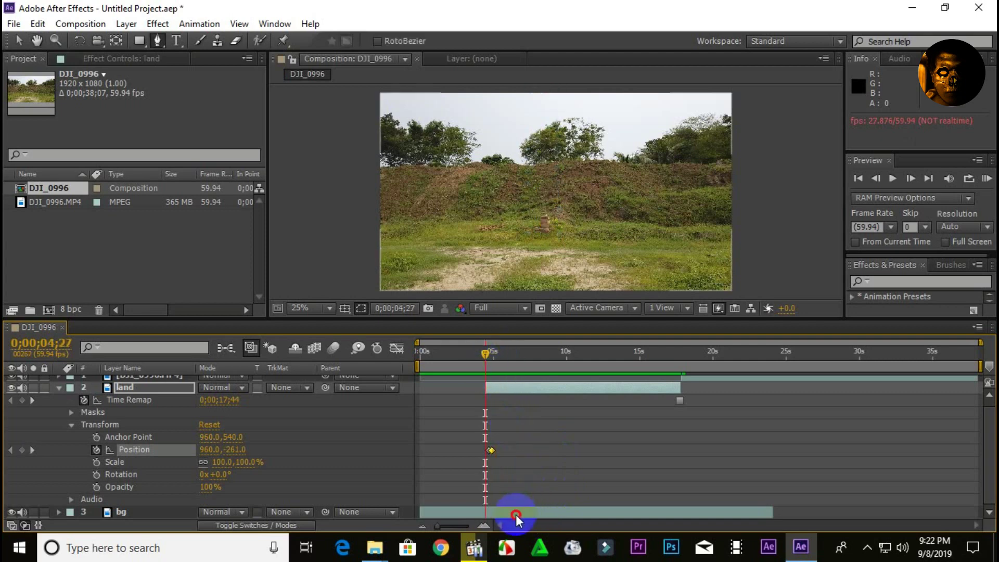
key(space)
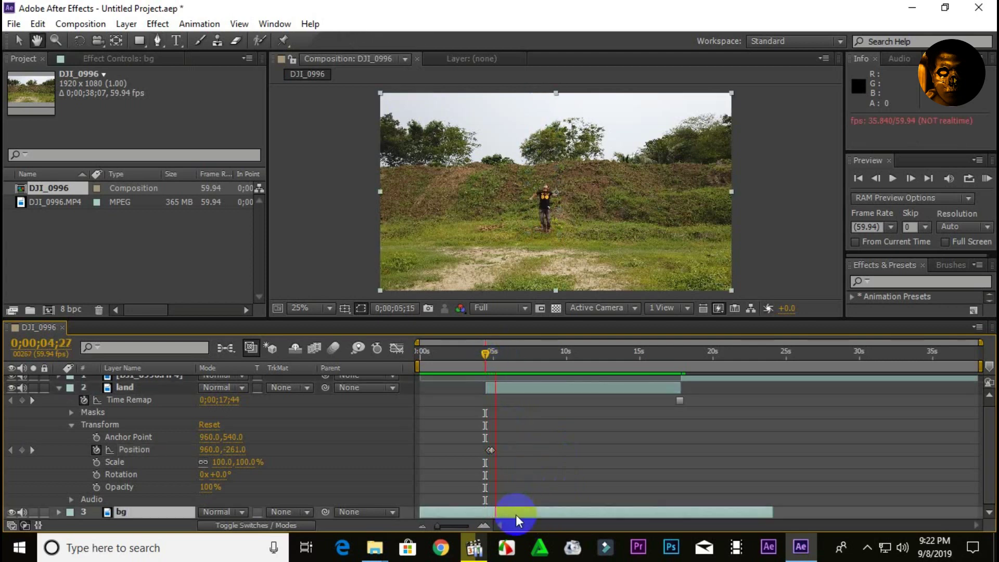
click(497, 371)
drag(501, 357, 496, 354)
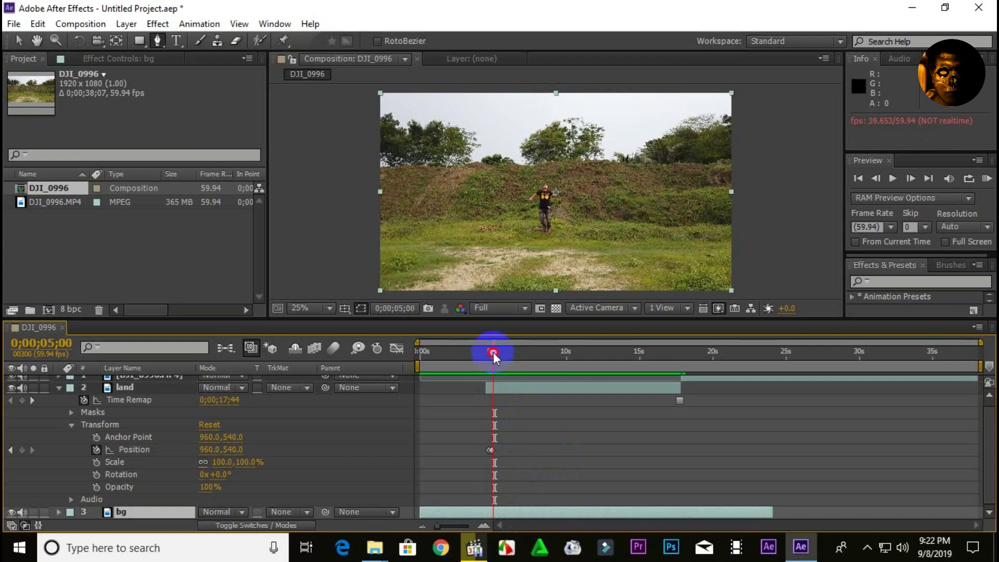
Step: Trim the land layer to end at 0;00;05;02 and start DJI_0996.MP4 right after it
drag(493, 352, 493, 351)
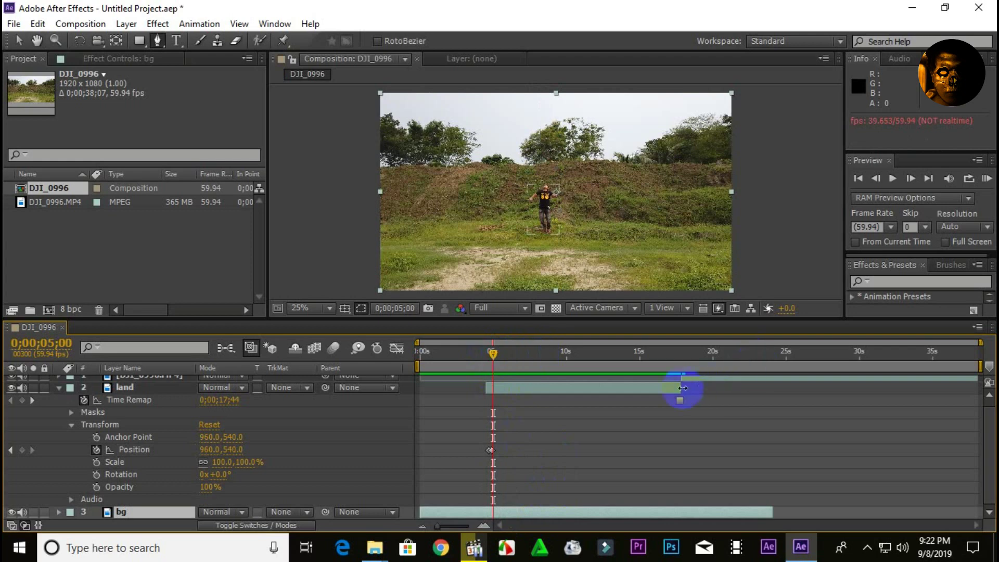
drag(681, 388, 496, 399)
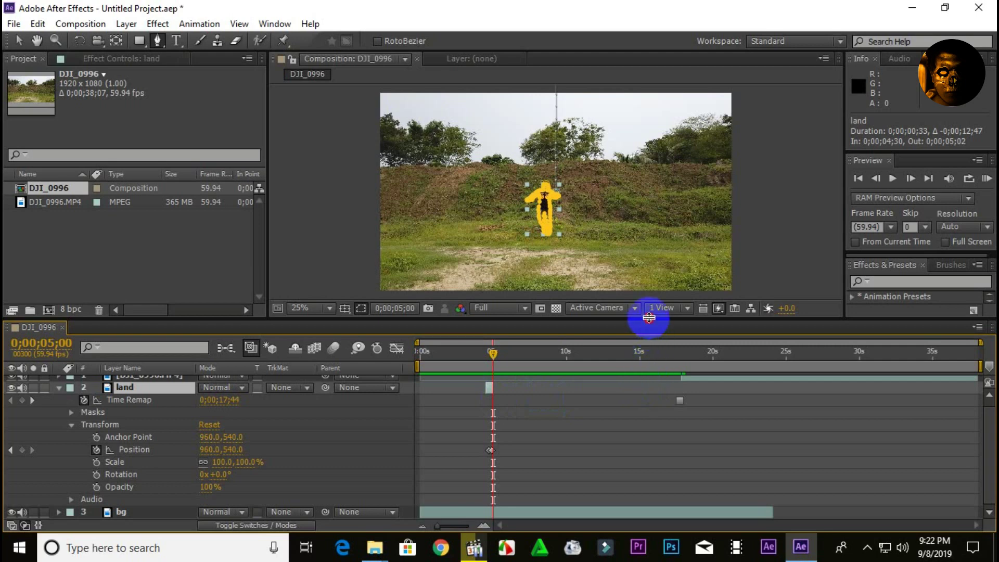
drag(648, 318, 648, 276)
click(704, 337)
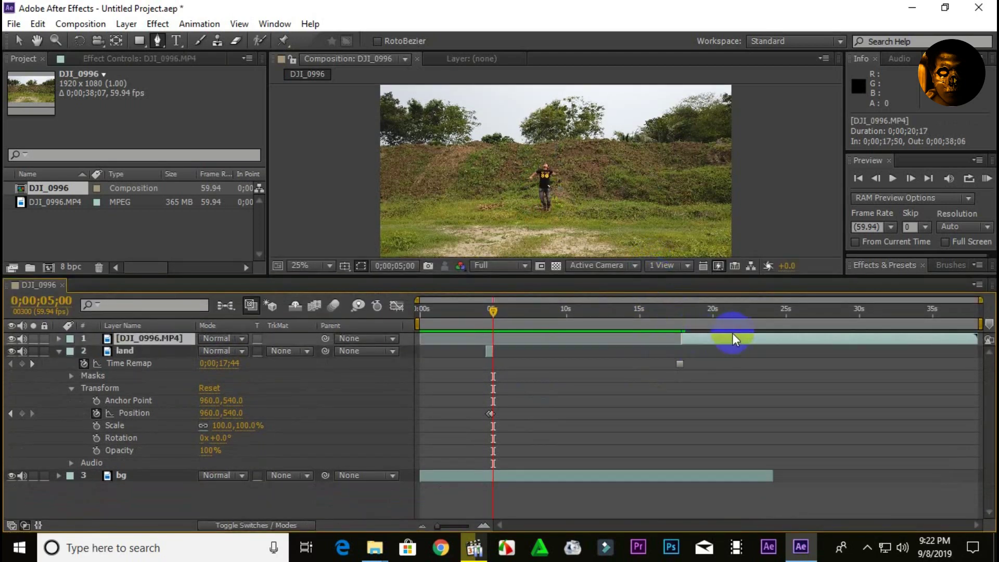
mouse_move(730, 337)
mouse_down()
mouse_move(542, 352)
mouse_move(530, 338)
mouse_up()
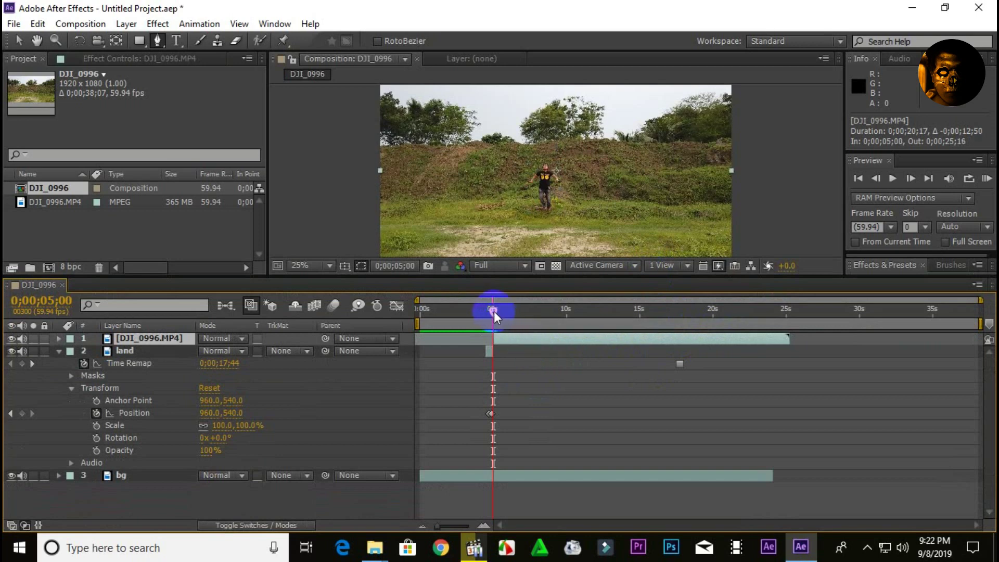
Step: Preview the drop continuing into the DJI_0996.MP4 footage, enlarging the composition viewer
drag(494, 311, 485, 310)
click(514, 476)
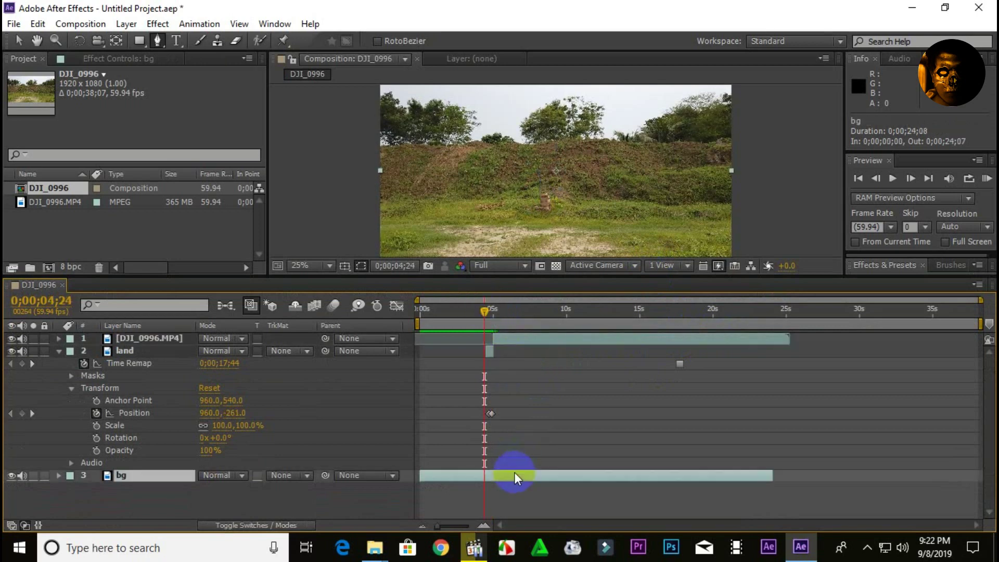
key(space)
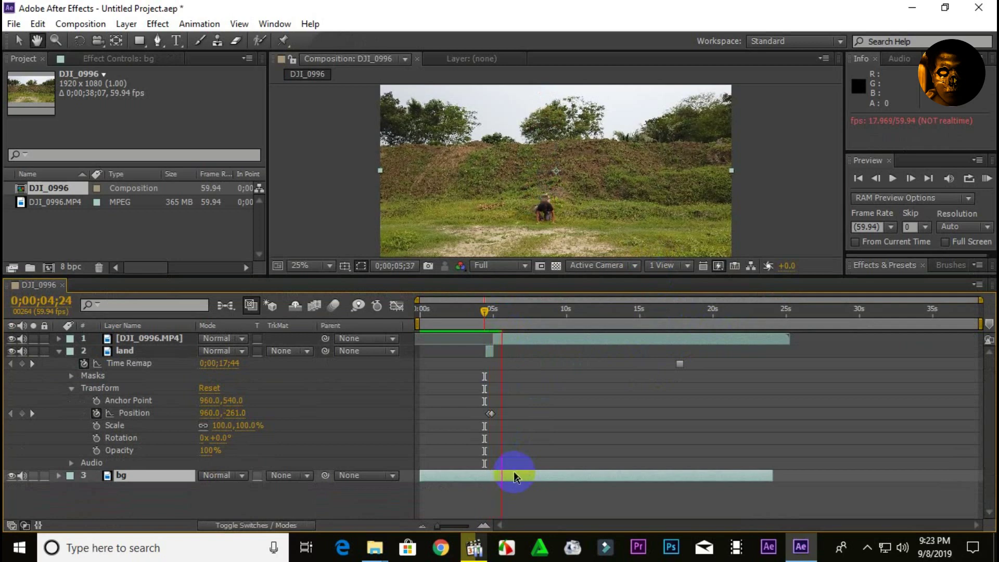
key(g)
drag(510, 309, 483, 317)
key(space)
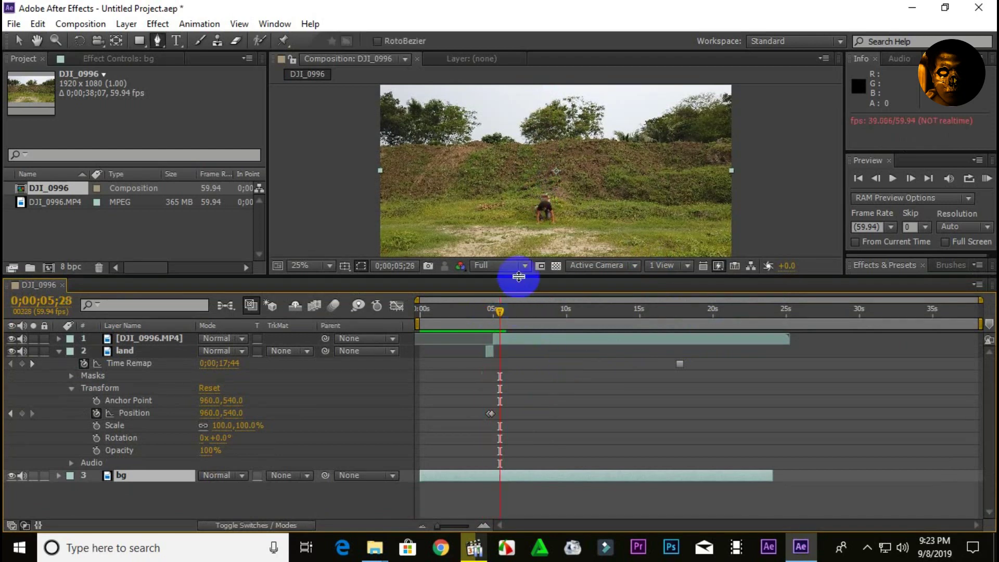
drag(519, 277, 540, 313)
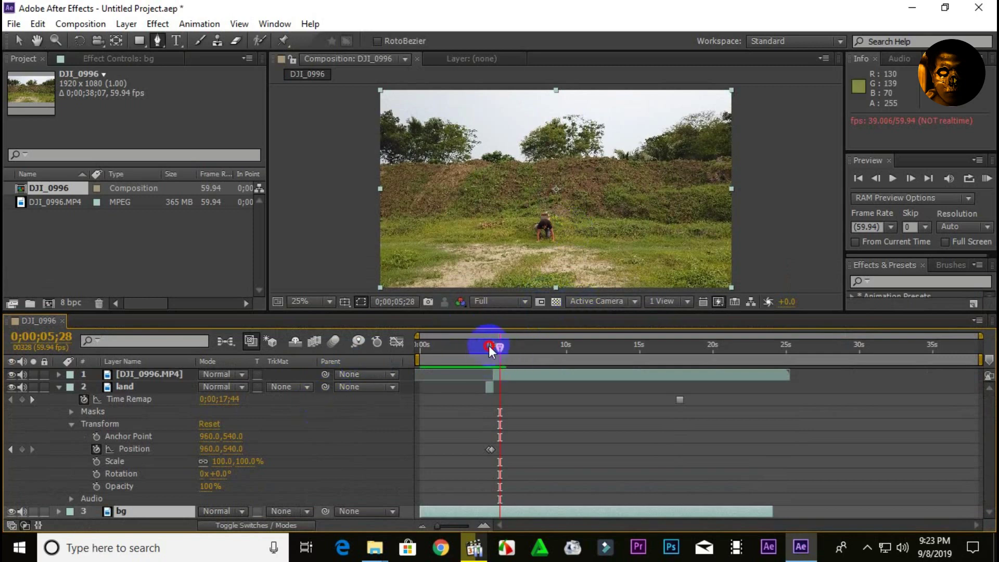
drag(488, 346, 488, 345)
click(490, 388)
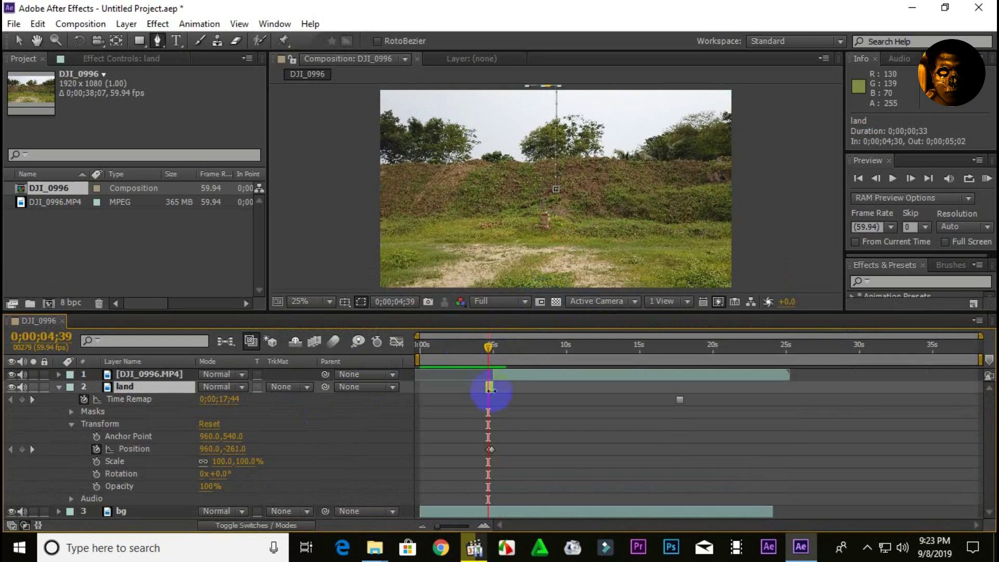
Step: Collapse the land layer's properties and show the layer switch columns
click(422, 372)
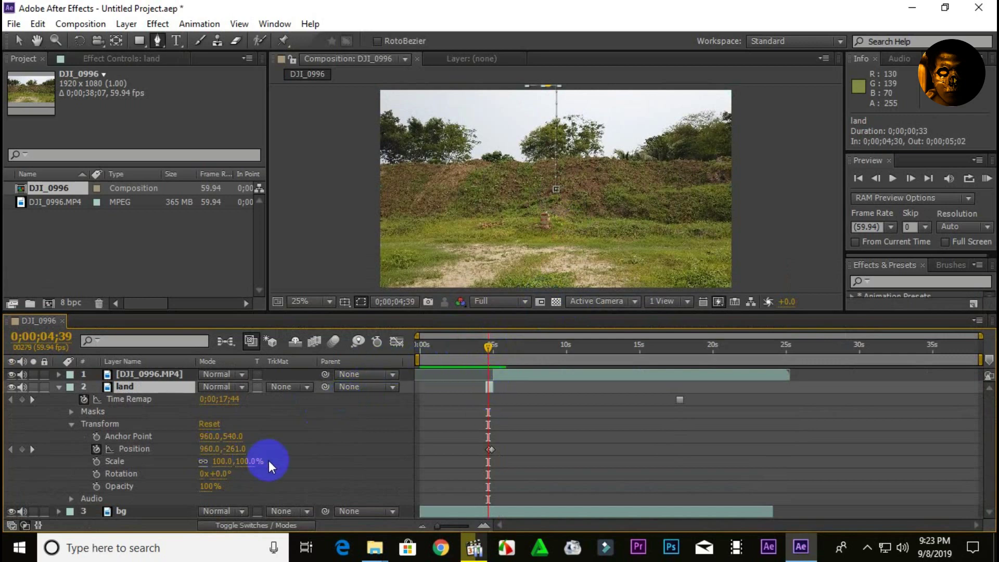
click(59, 387)
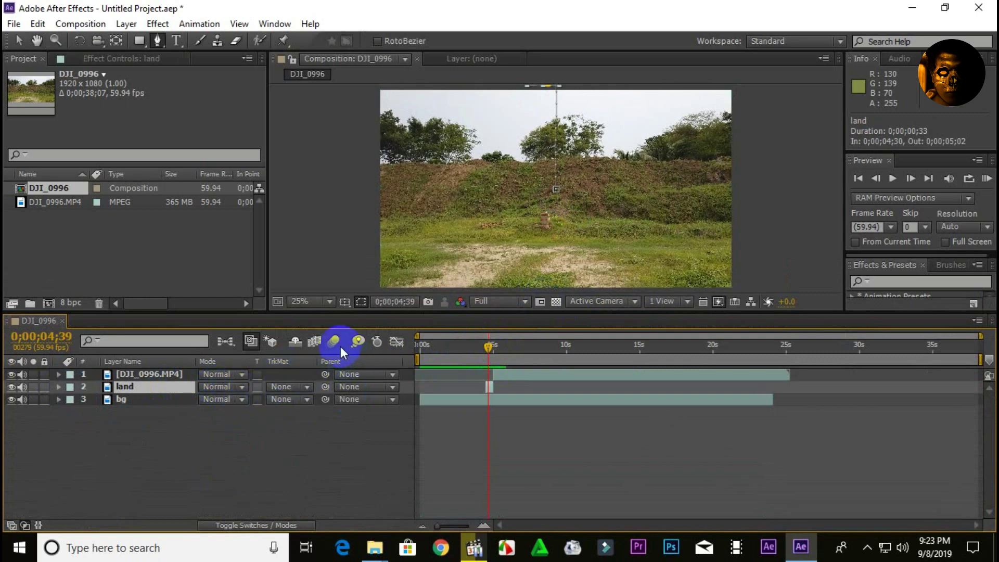
click(249, 525)
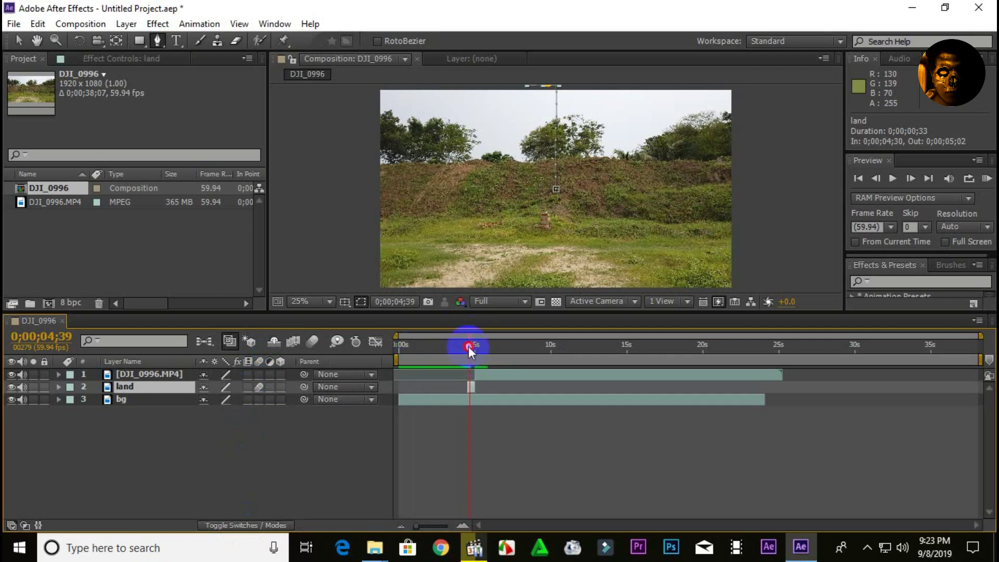
Step: Preview the drop and landing twice from just before the fall
drag(469, 346, 465, 345)
click(488, 427)
key(space)
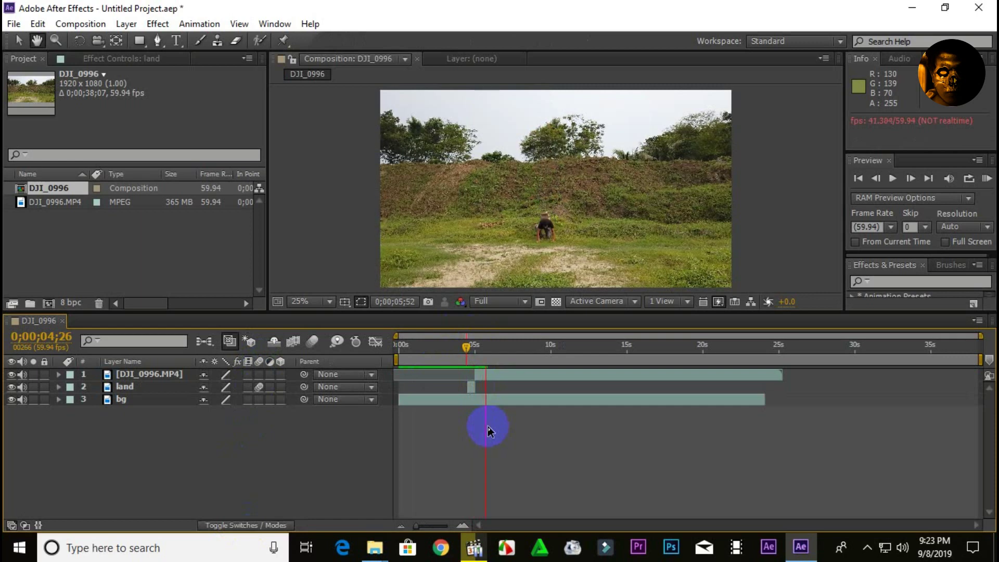
key(g)
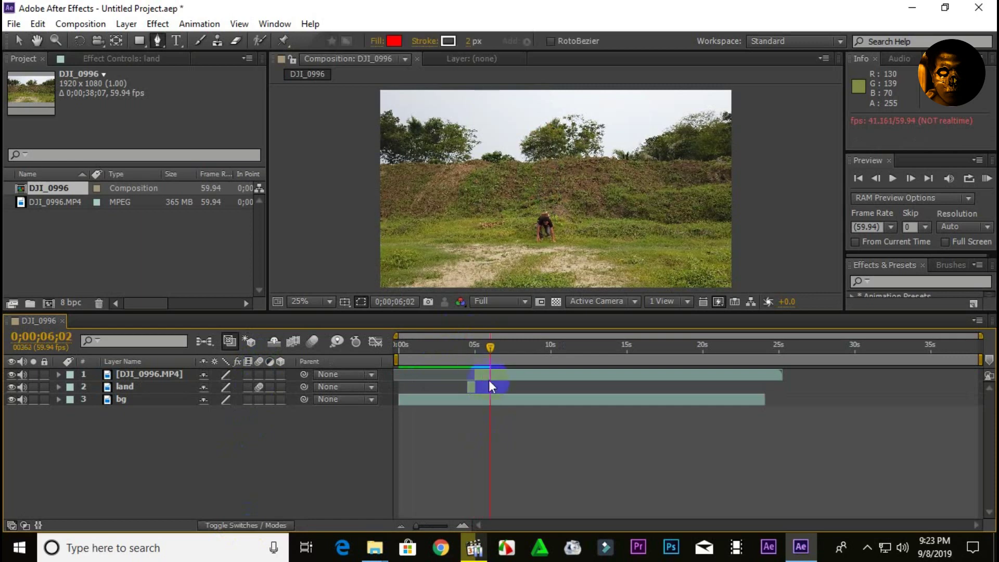
drag(490, 347, 464, 347)
key(h)
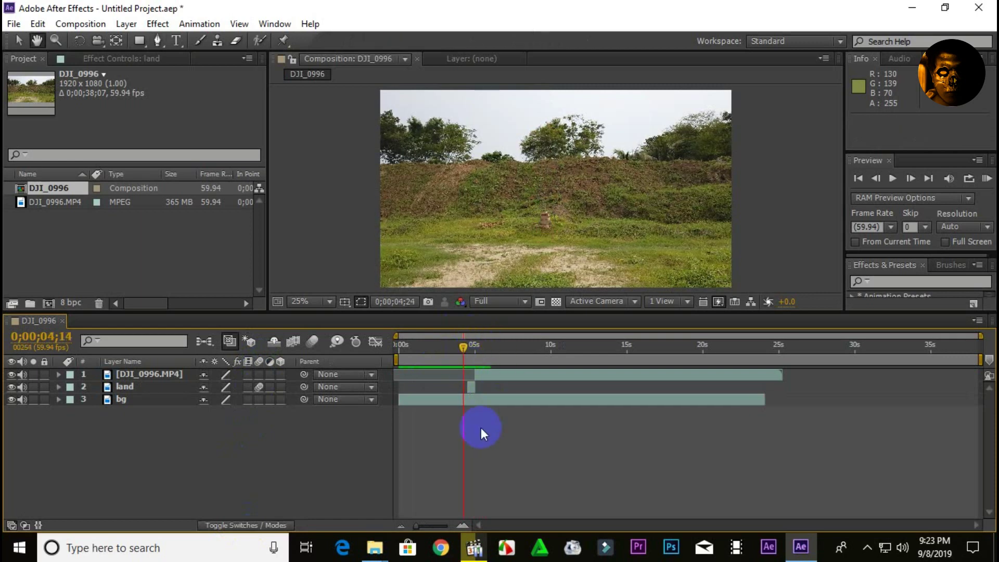
key(space)
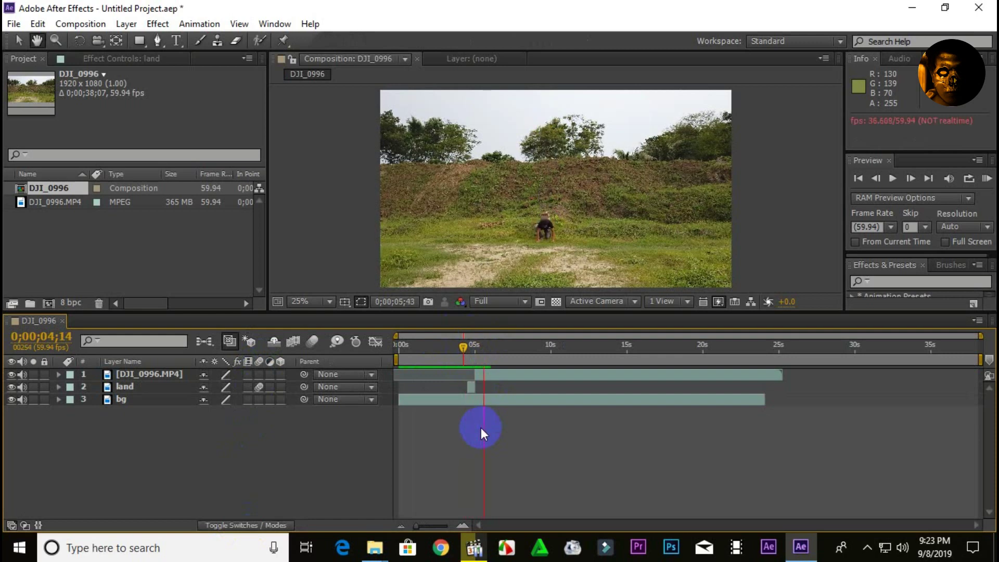
key(g)
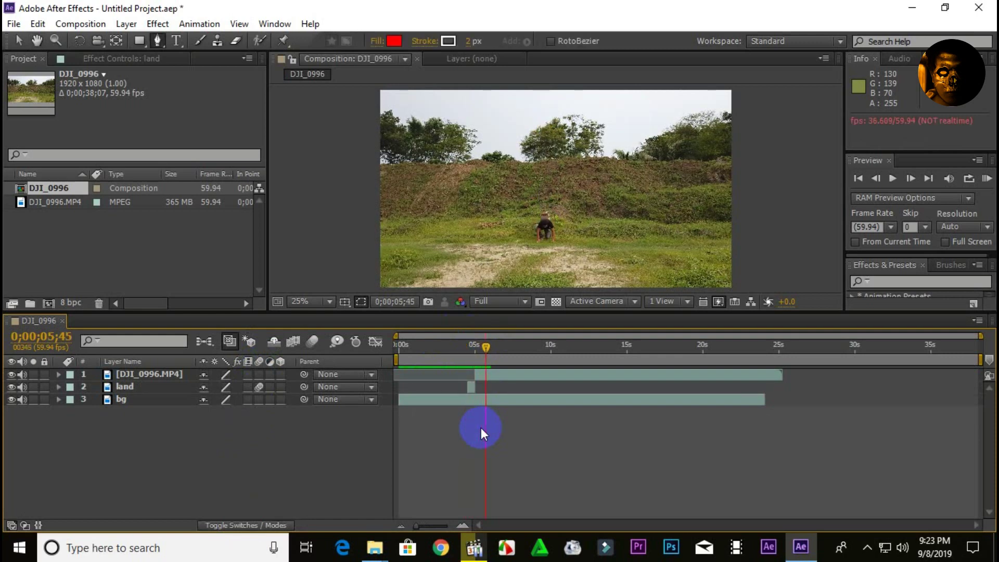
Step: Enlarge the composition viewer, play the drop once more, and minimize After Effects
drag(536, 311, 535, 347)
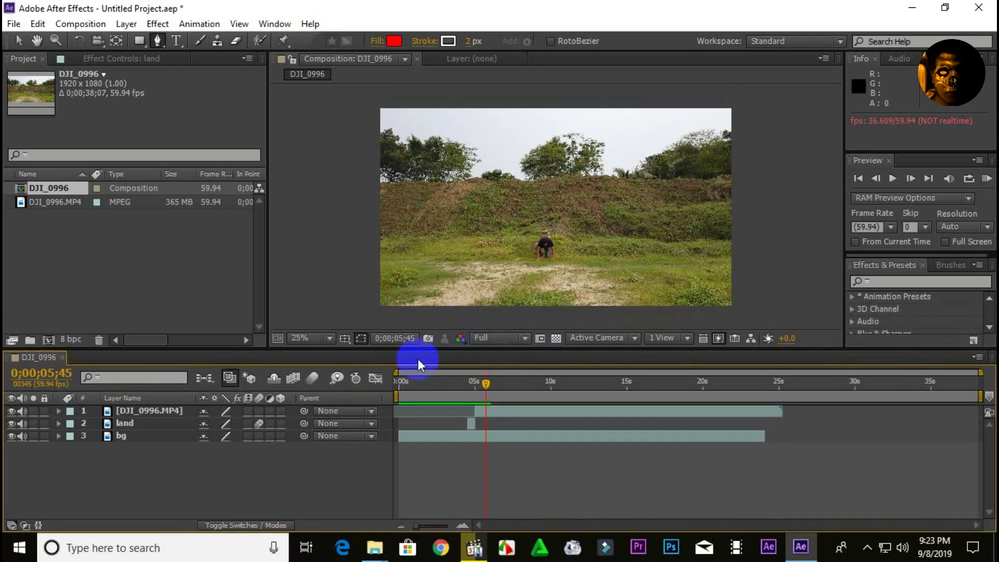
drag(486, 385, 470, 390)
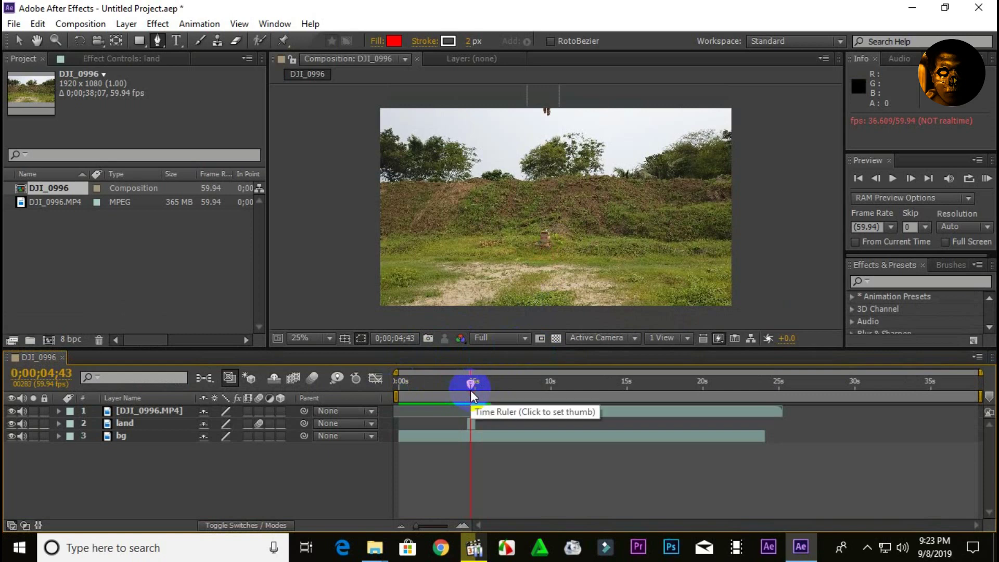
key(space)
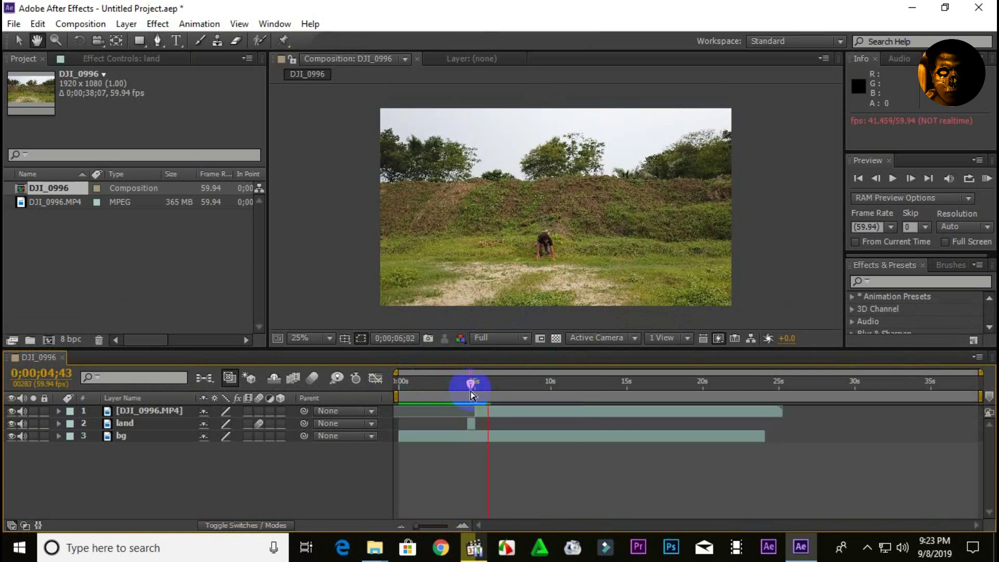
key(g)
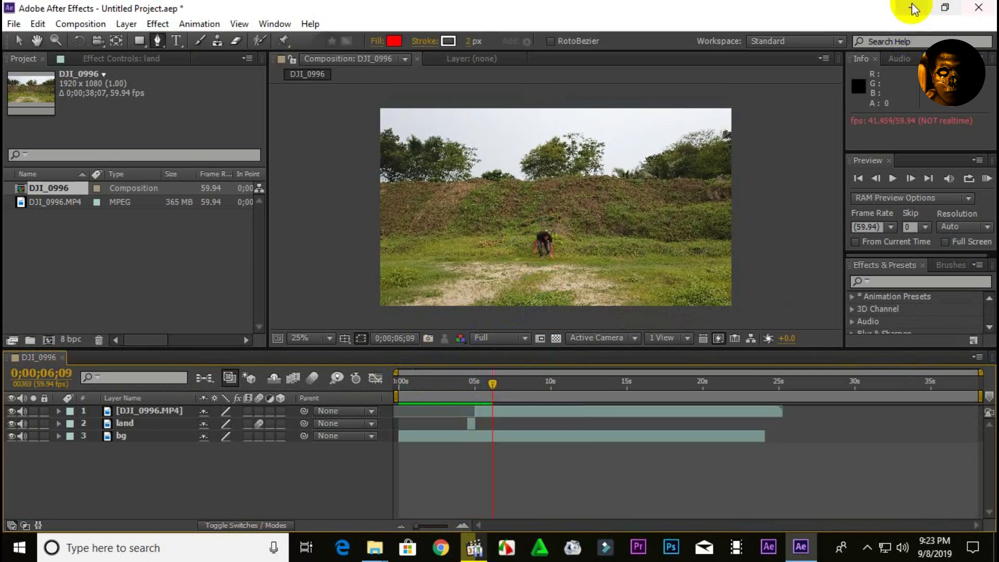
click(912, 7)
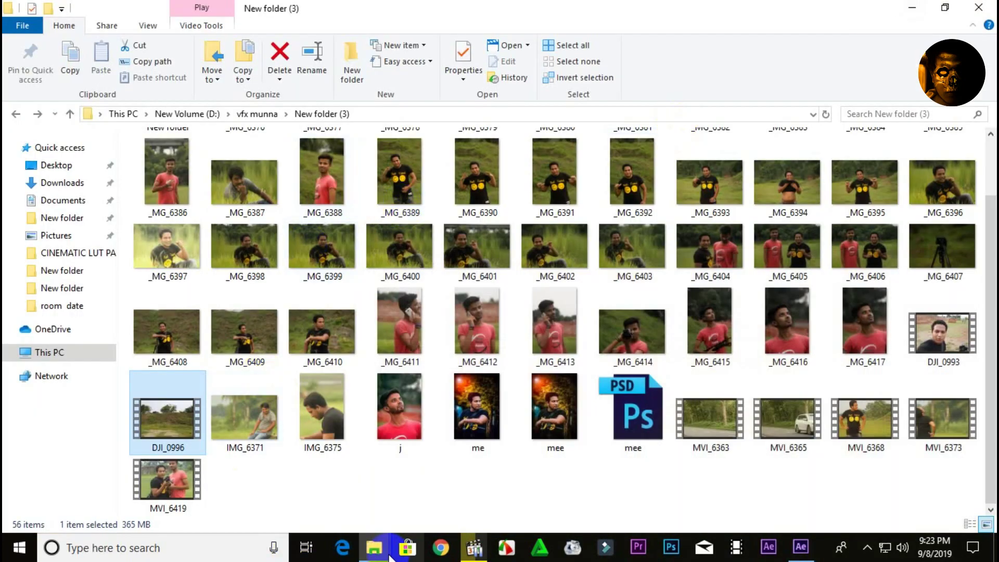
Step: Import Dust_Wave_01 from the dust-clips folder into the After Effects Project panel
click(374, 547)
click(488, 474)
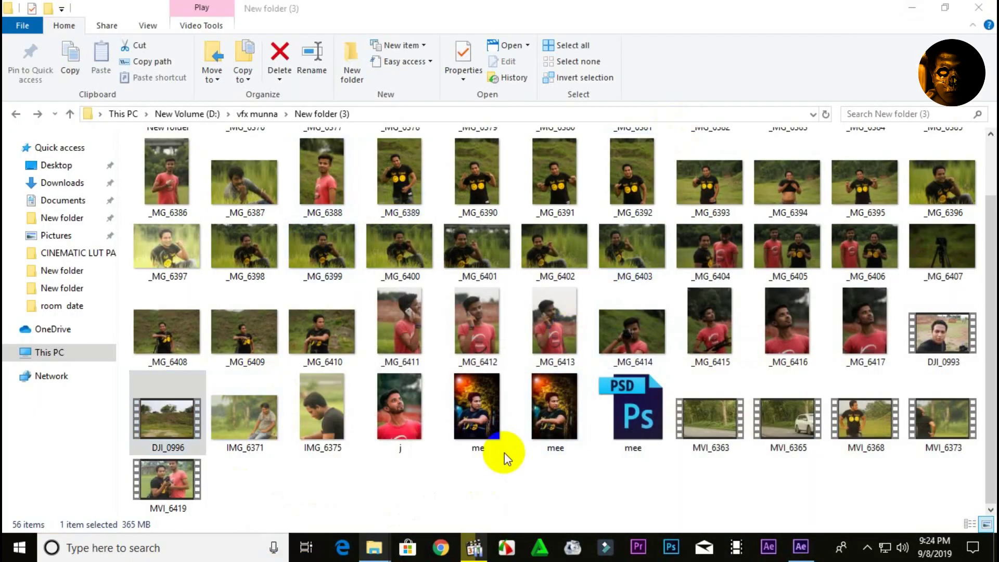
click(876, 239)
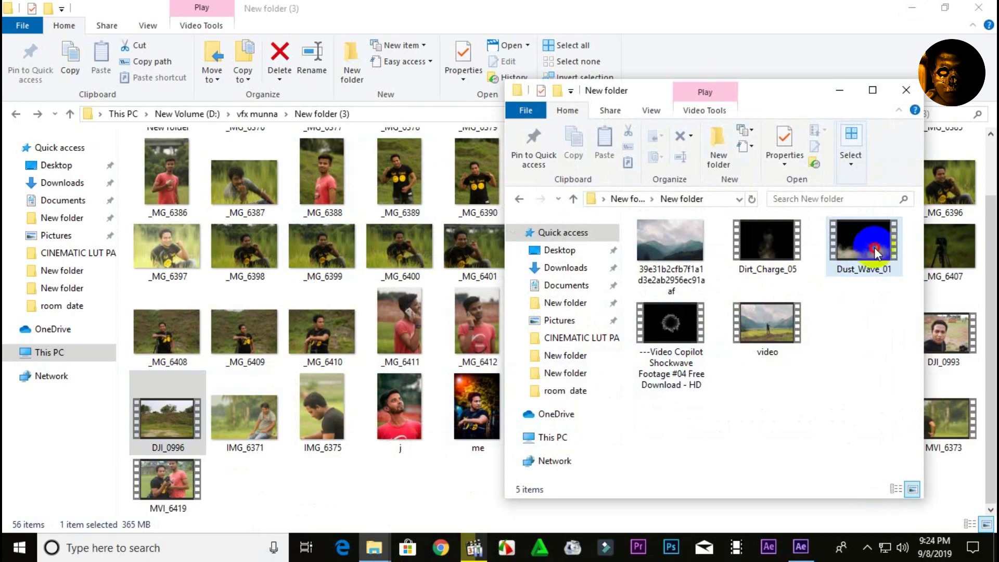
mouse_move(875, 248)
mouse_down()
mouse_move(644, 499)
mouse_move(138, 264)
mouse_move(99, 258)
mouse_up()
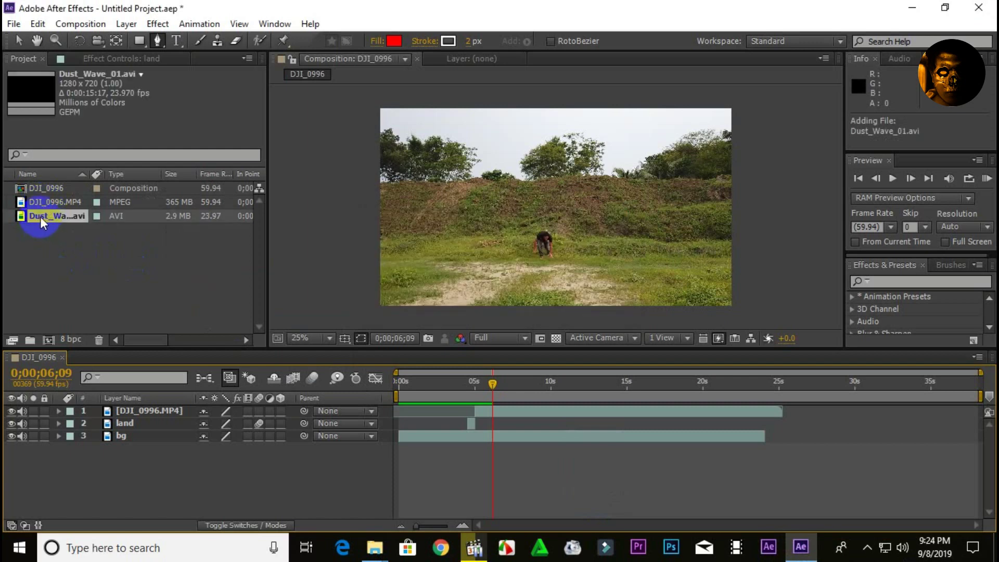
Step: Add Dust_Wave_01.avi to the composition as the top layer
drag(39, 217, 313, 420)
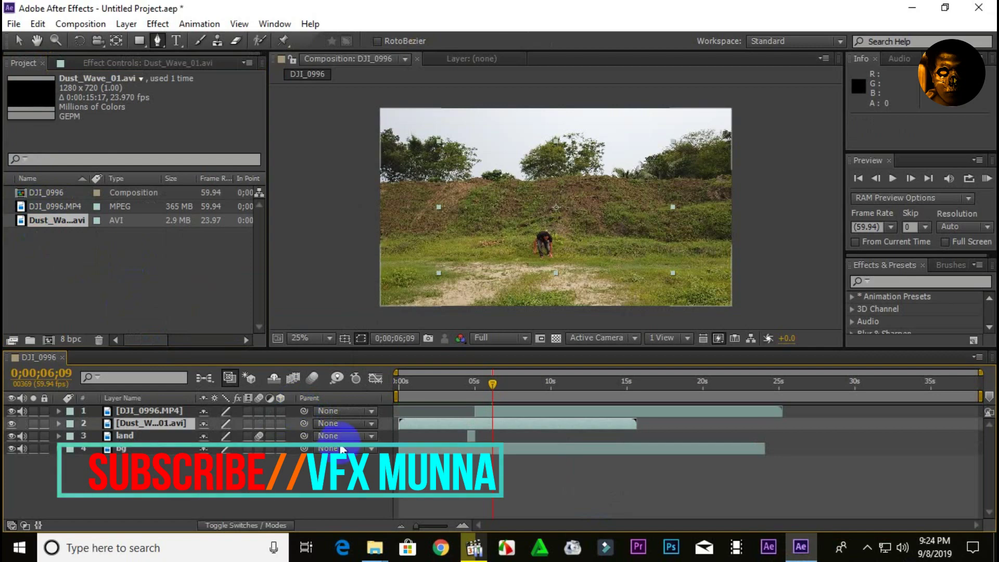
drag(487, 389, 461, 395)
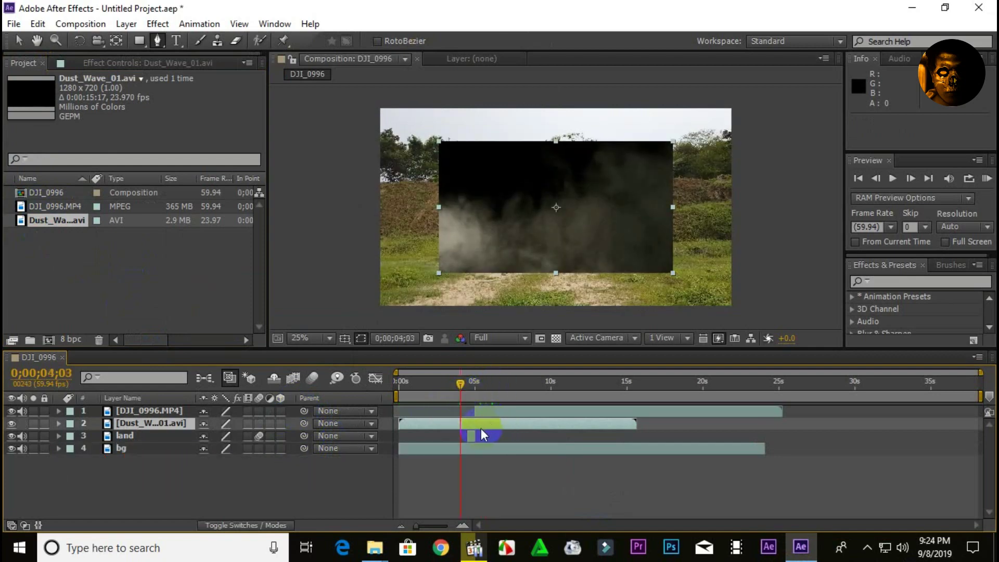
drag(174, 423, 171, 410)
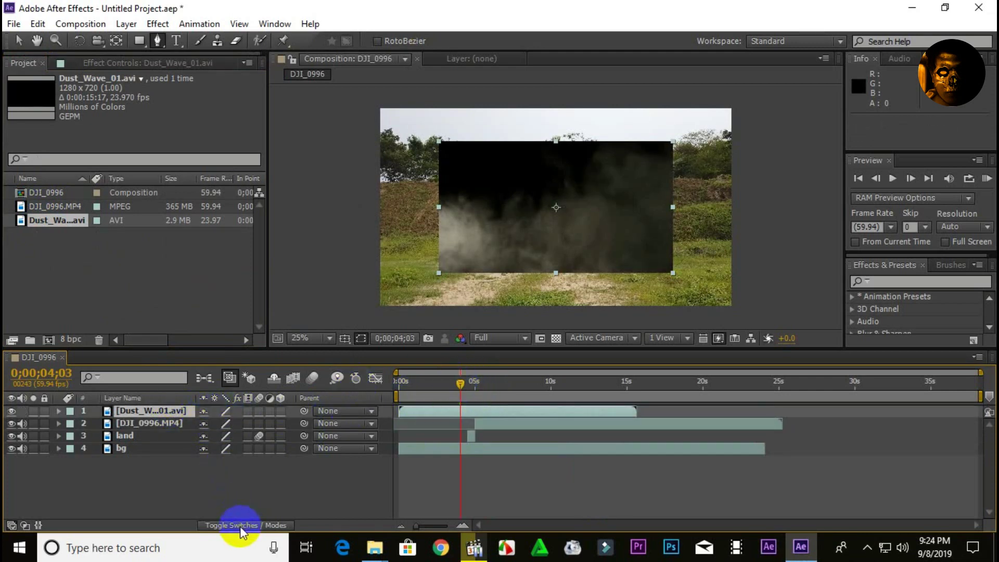
Step: Set the dust layer's blending mode to Screen so the black drops out
click(331, 412)
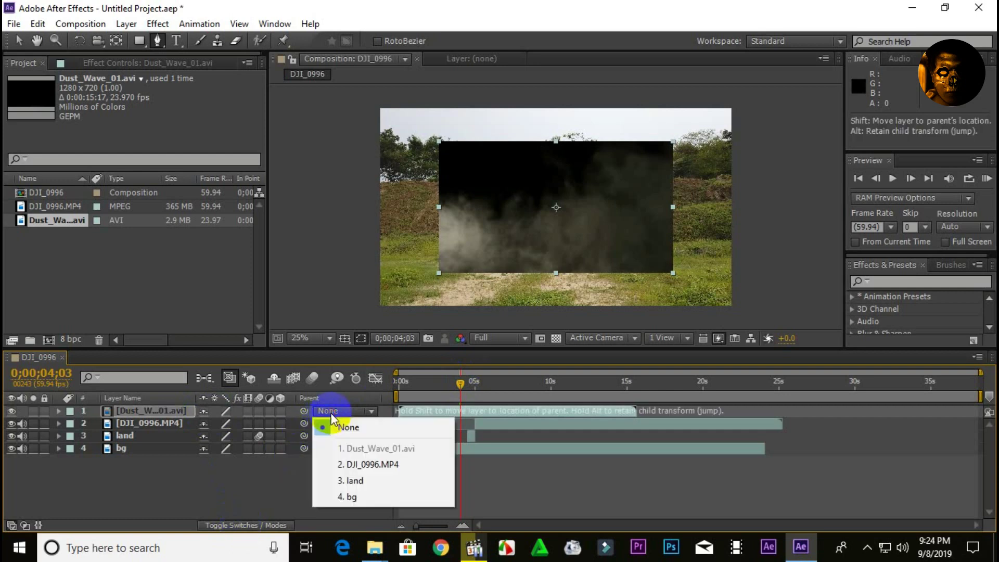
click(237, 525)
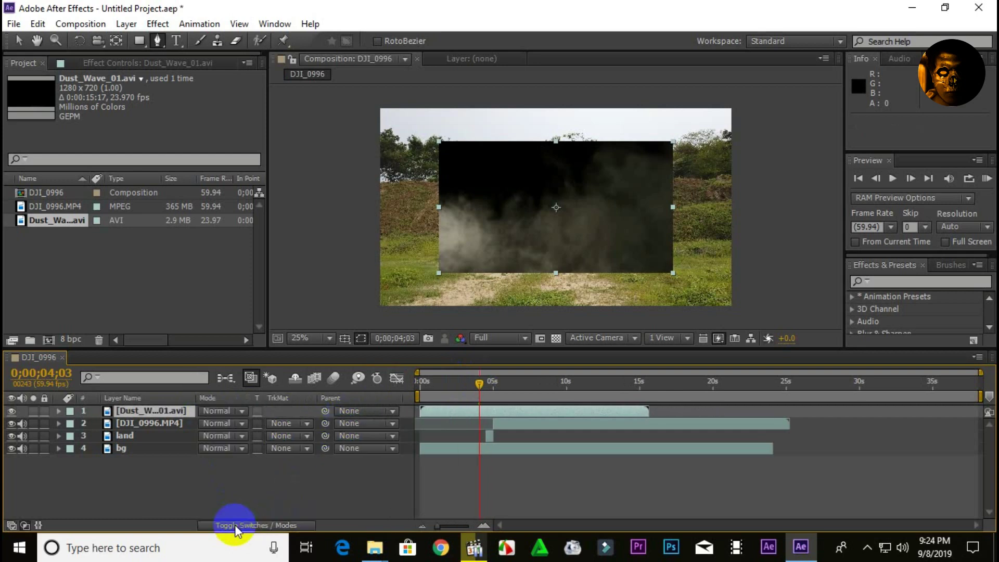
click(216, 414)
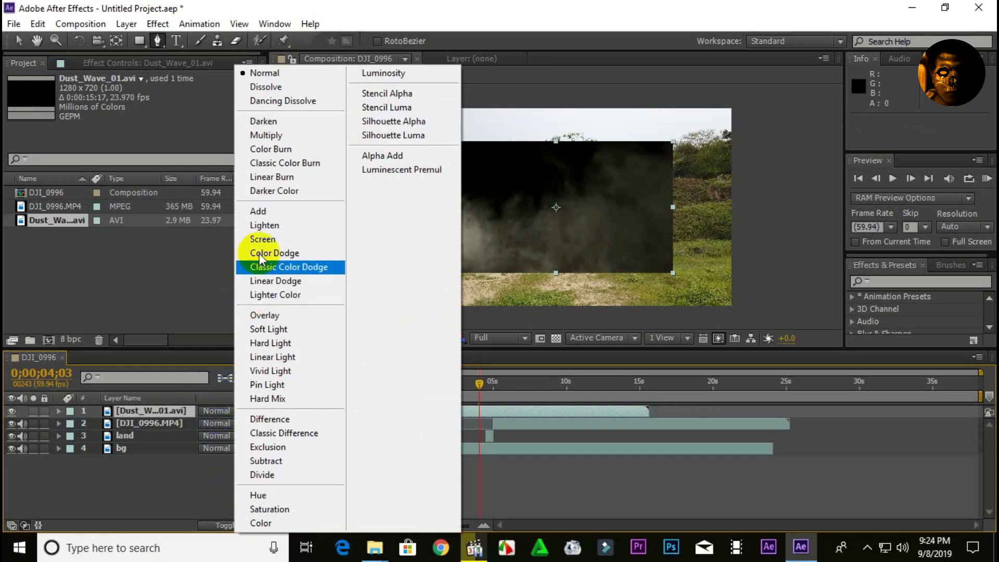
click(263, 240)
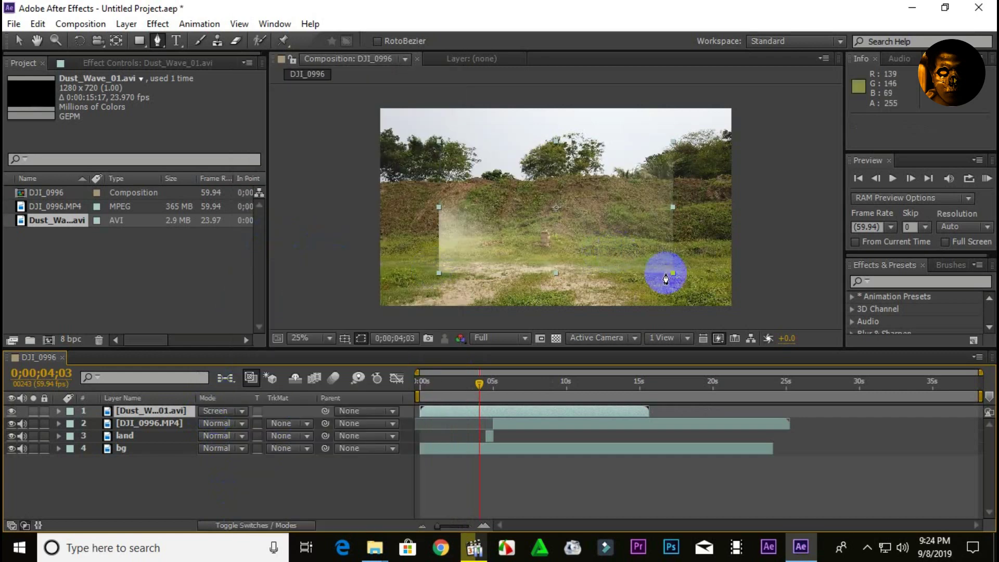
Step: Stretch the dust layer wider, start it at the landing, and preview the composite
click(19, 40)
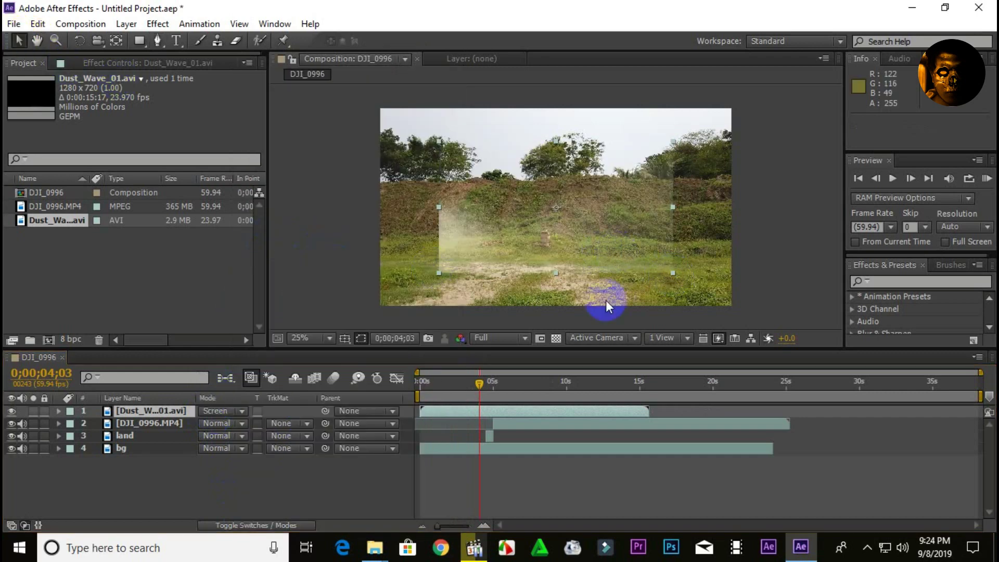
drag(673, 274, 737, 279)
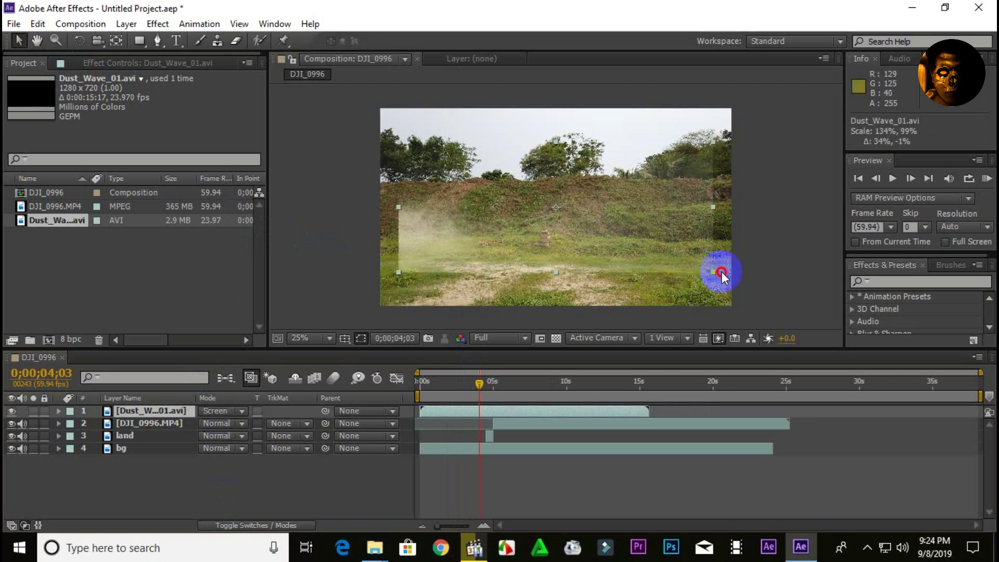
drag(465, 413, 539, 434)
key(space)
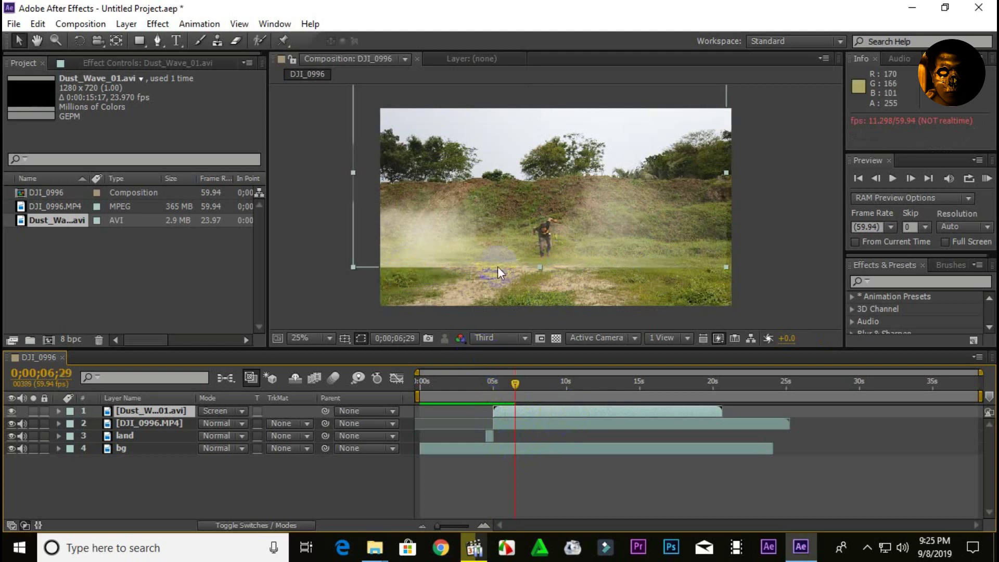
Step: Draw a closed Mask 1 on the dust layer following the ground line and framing the top
click(56, 40)
click(158, 40)
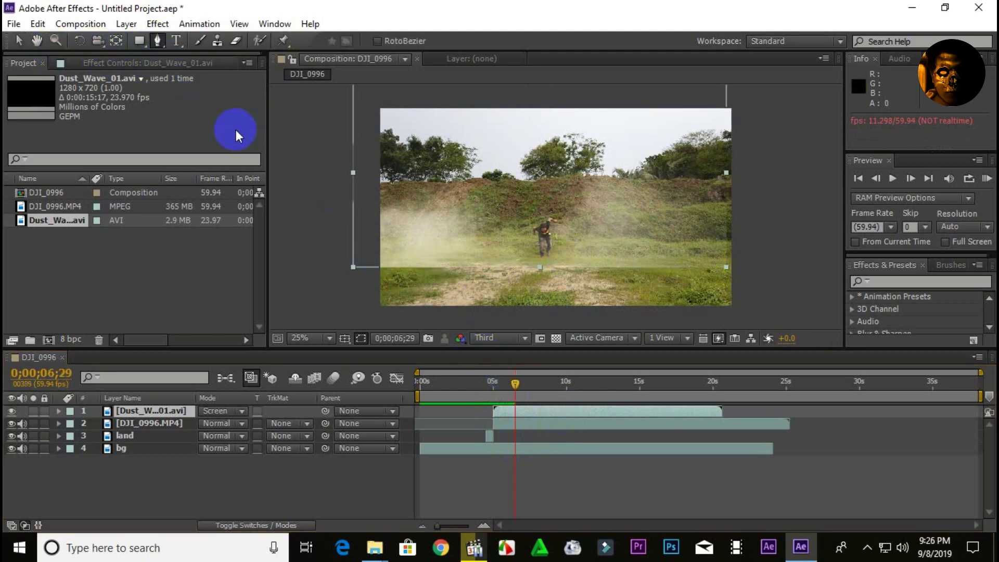
click(344, 212)
click(421, 254)
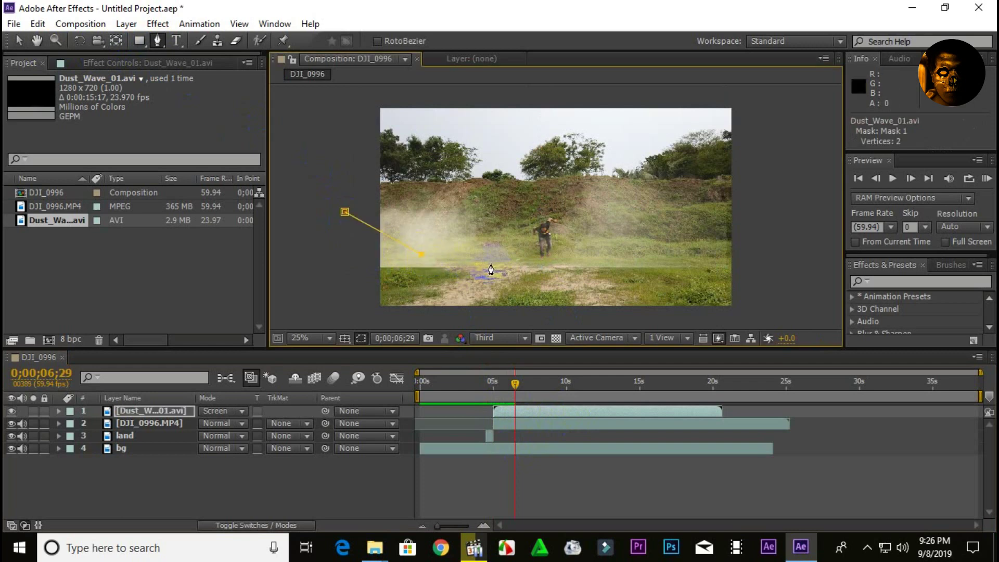
click(491, 263)
click(561, 258)
click(636, 257)
click(707, 247)
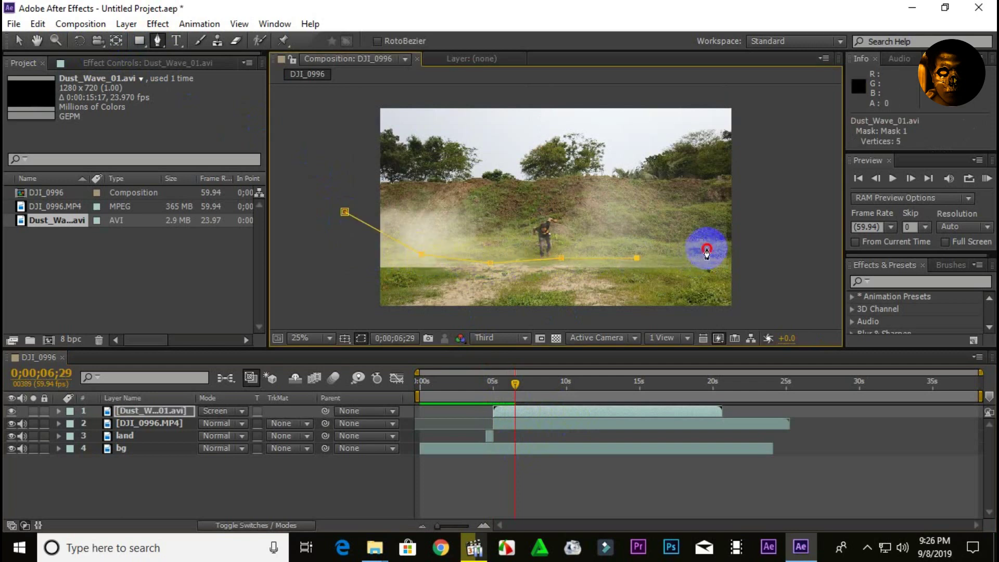
click(735, 208)
click(752, 160)
click(740, 96)
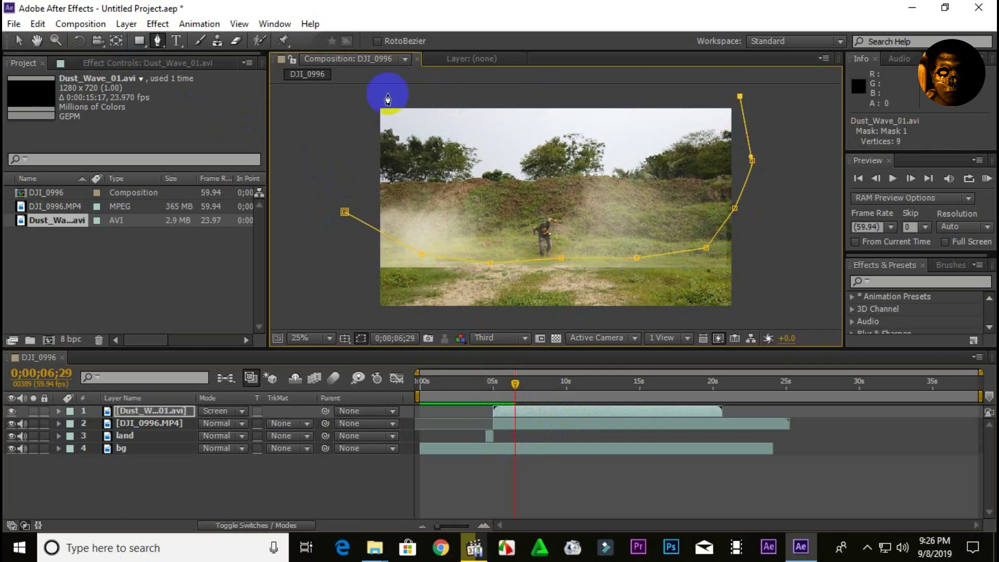
click(362, 99)
click(344, 212)
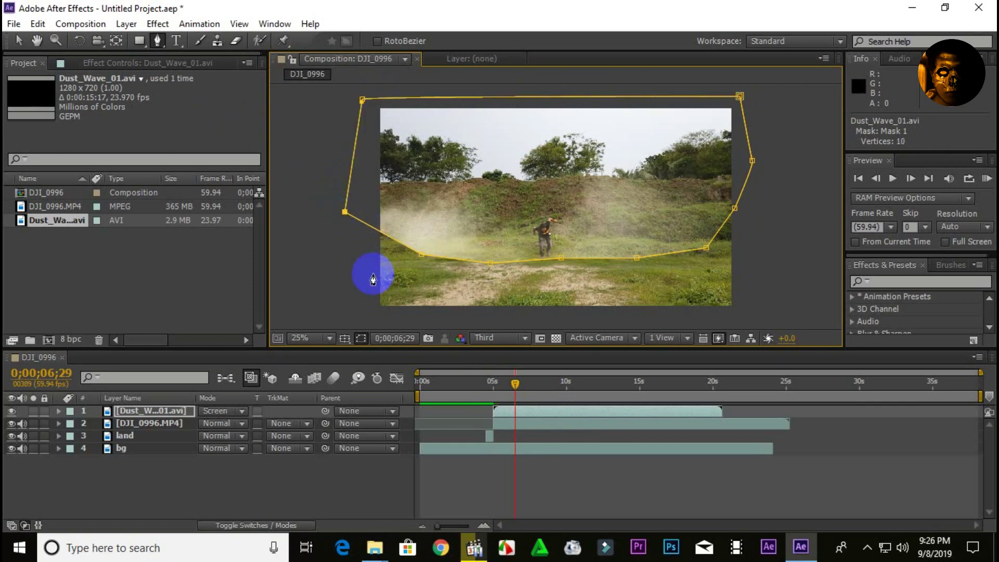
Step: Feather Mask 1 on the dust layer to 60 pixels
click(120, 411)
click(58, 411)
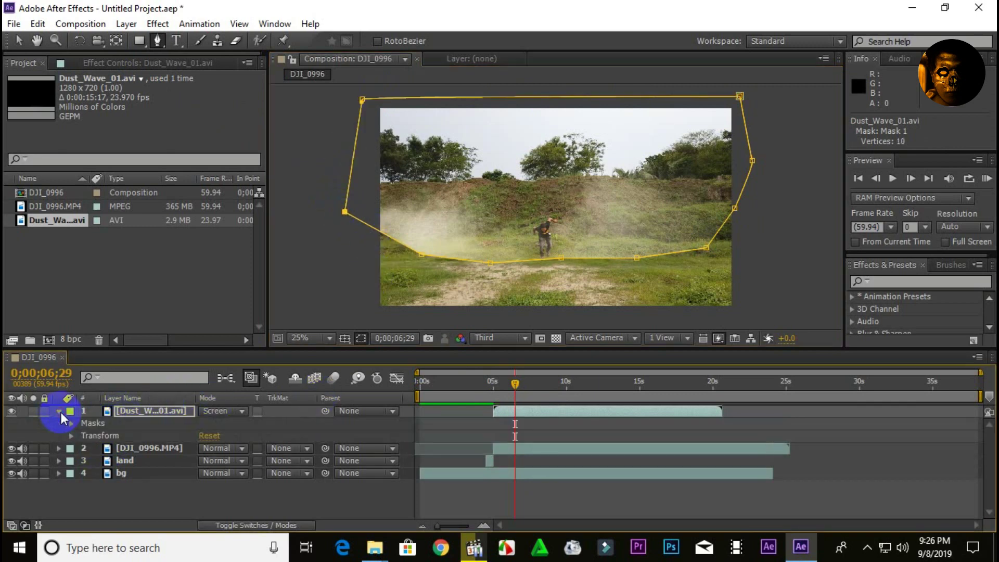
click(72, 424)
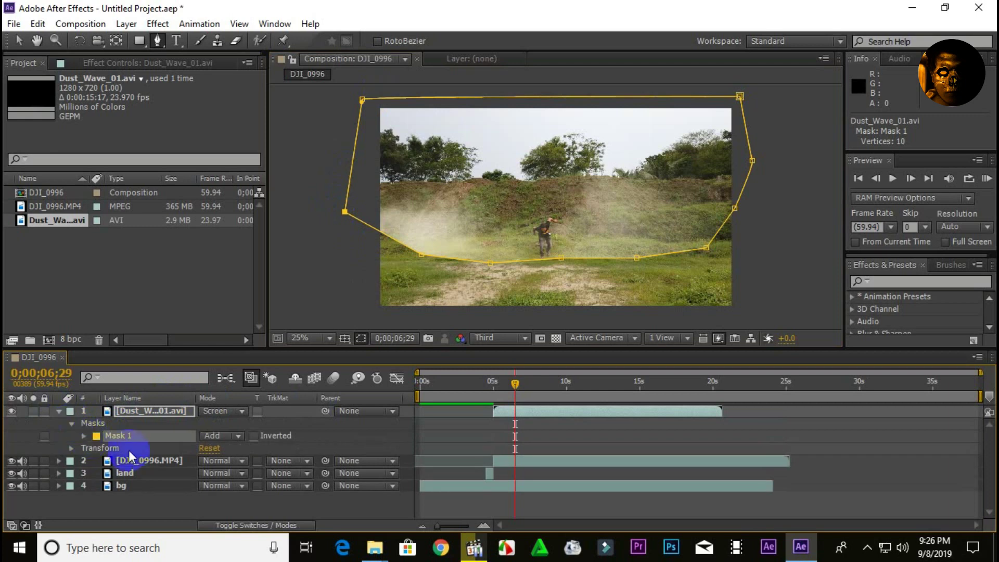
click(84, 436)
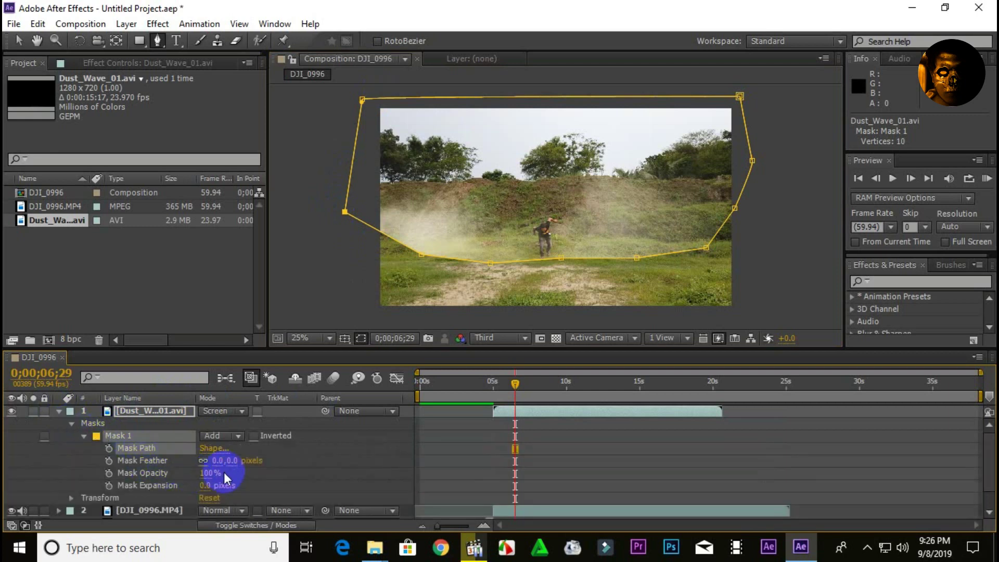
drag(223, 460, 274, 462)
click(272, 464)
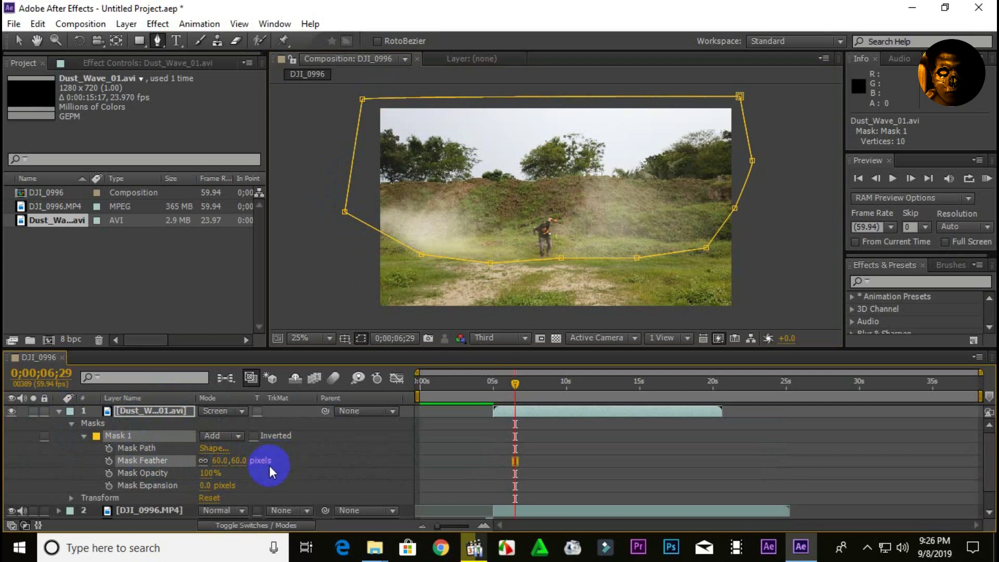
Step: Preview the feathered dust from 0;00;04;00, then select all four layers
key(ctrl+grave)
click(500, 473)
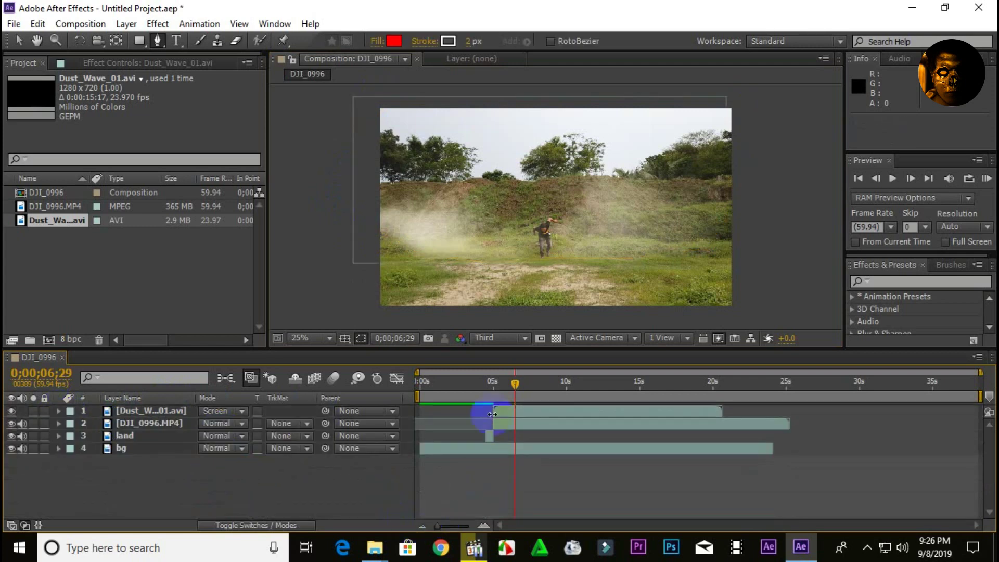
drag(513, 386, 479, 399)
key(space)
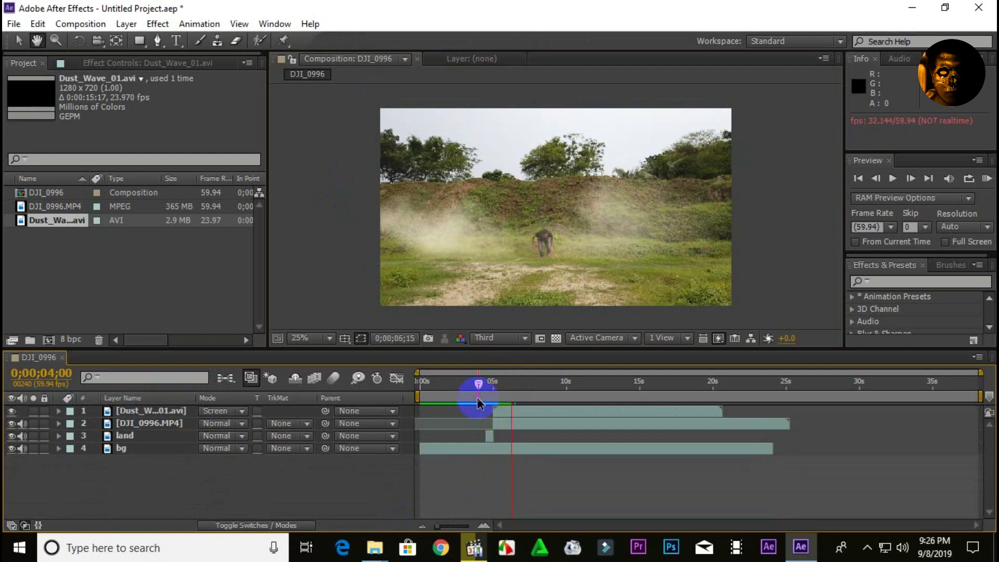
key(space)
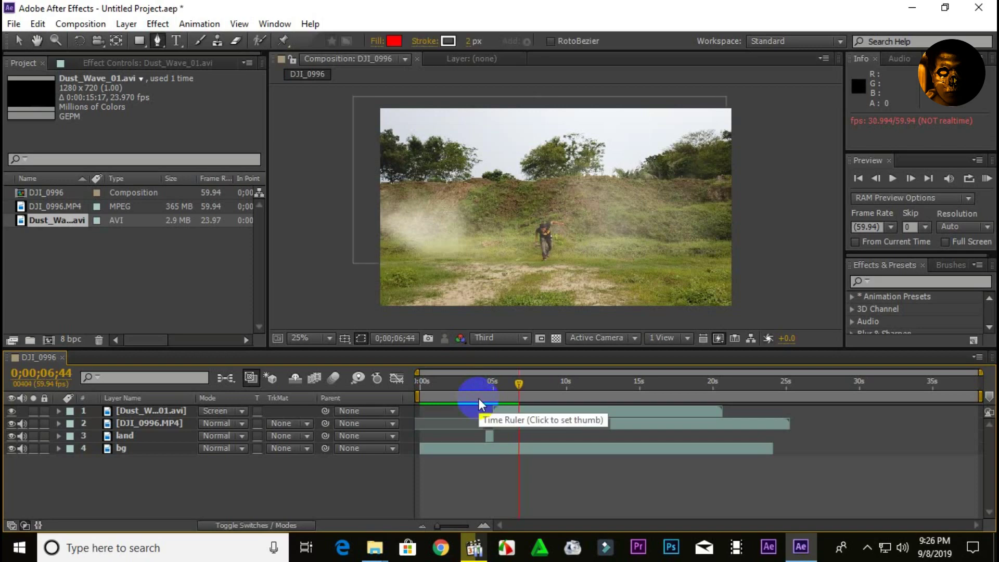
key(g)
drag(92, 480, 154, 411)
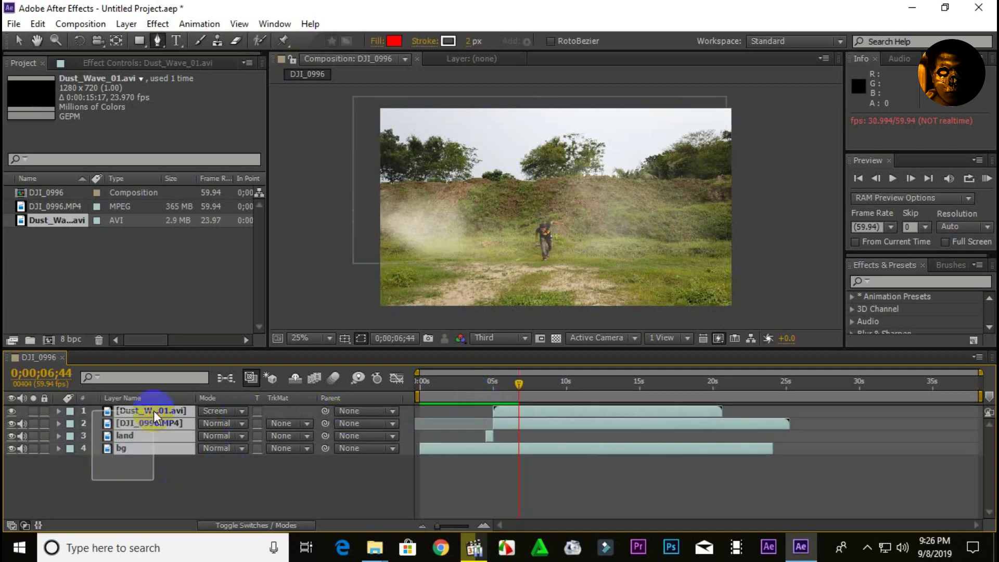
Step: Pre-compose the four DJI_0996 layers into Pre-comp 1 and step back a few frames
right_click(154, 411)
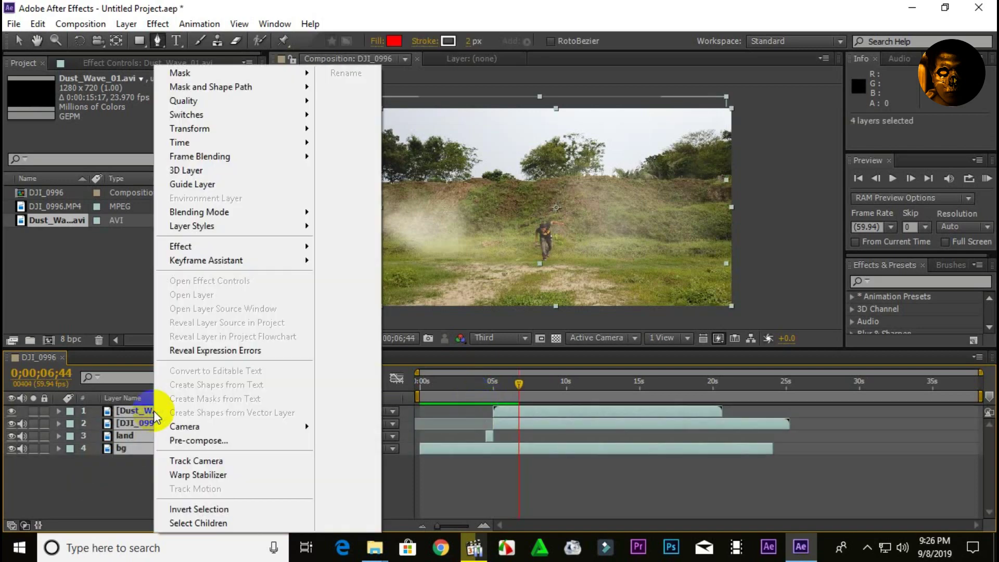
click(217, 445)
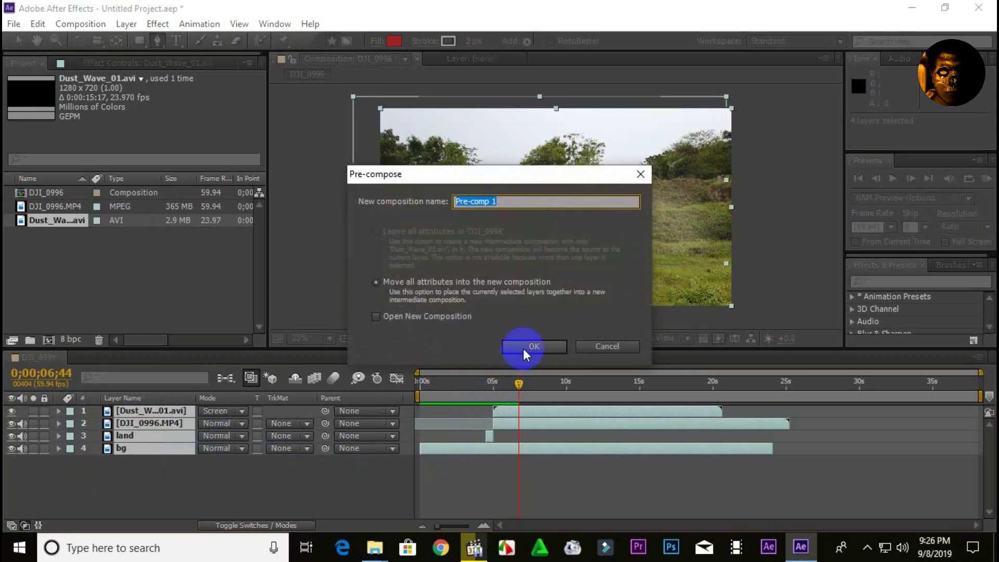
click(525, 348)
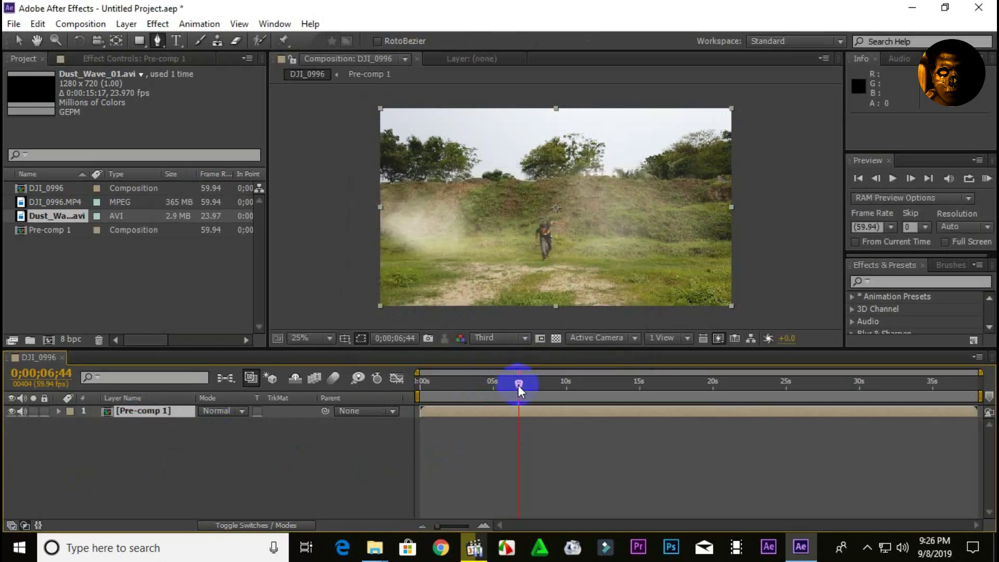
drag(520, 384, 494, 384)
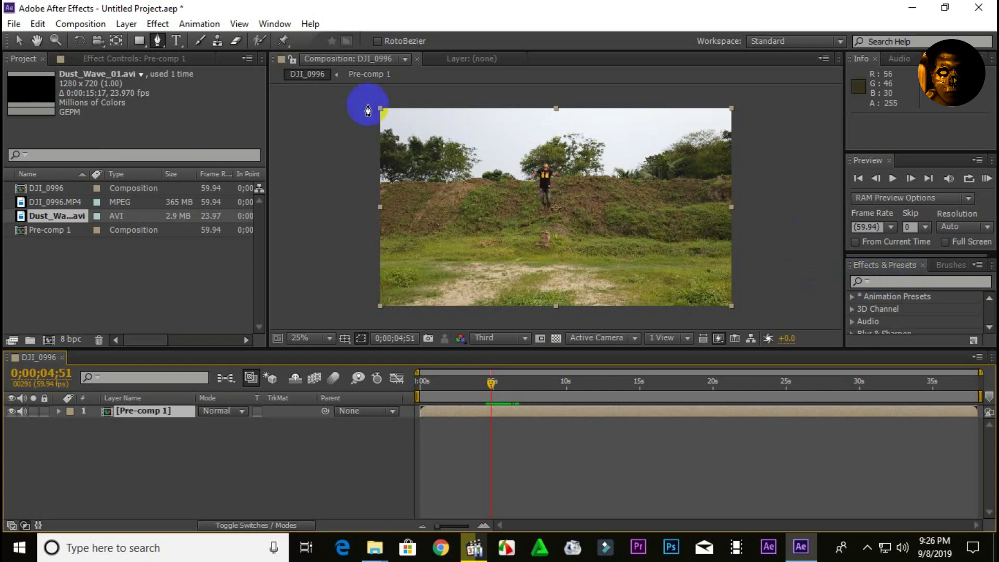
Step: Open the Wiggler panel from the Window menu
click(218, 41)
click(274, 24)
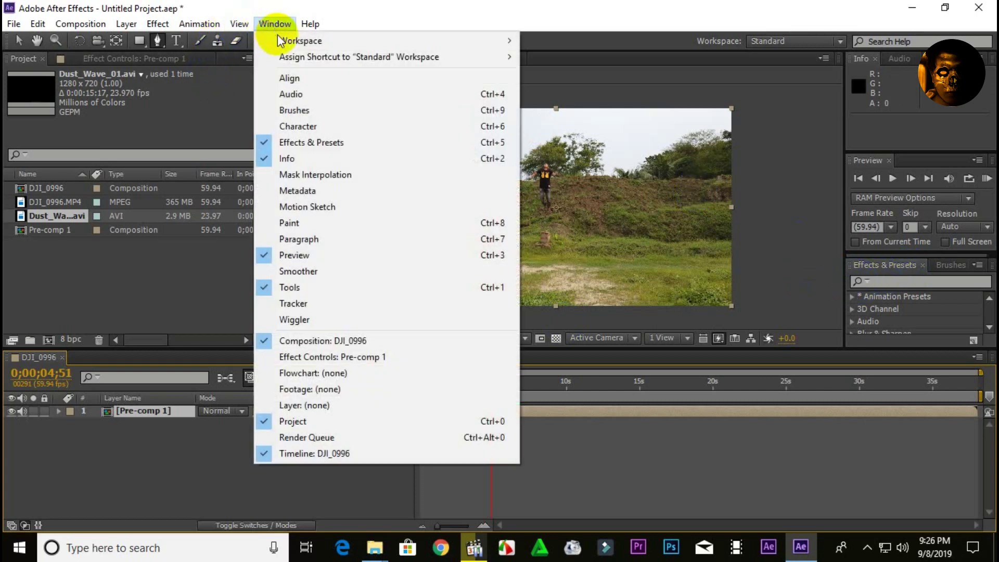
click(306, 328)
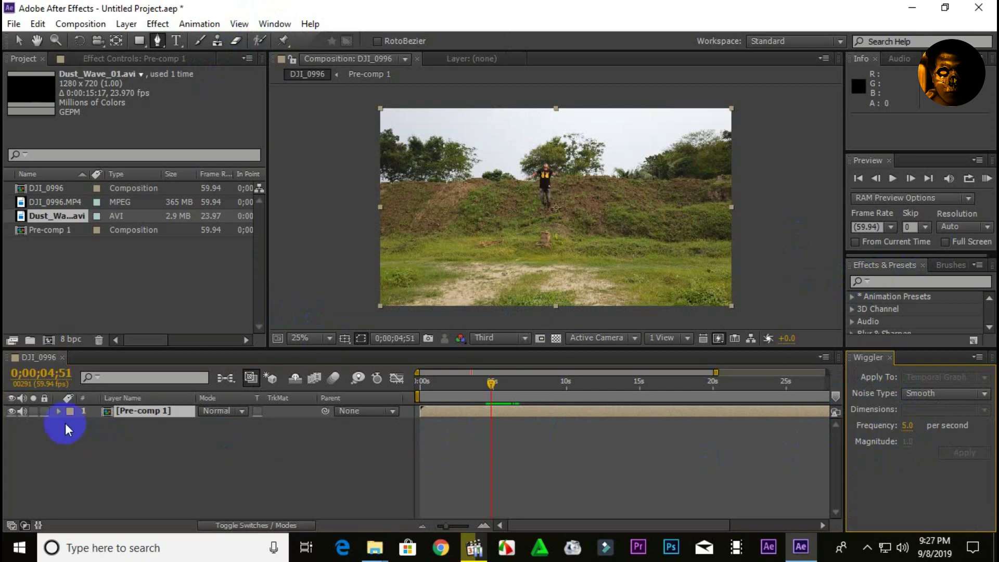
Step: Set a 960,540 Position keyframe on Pre-comp 1 at the 0;00;05;06 landing
click(449, 414)
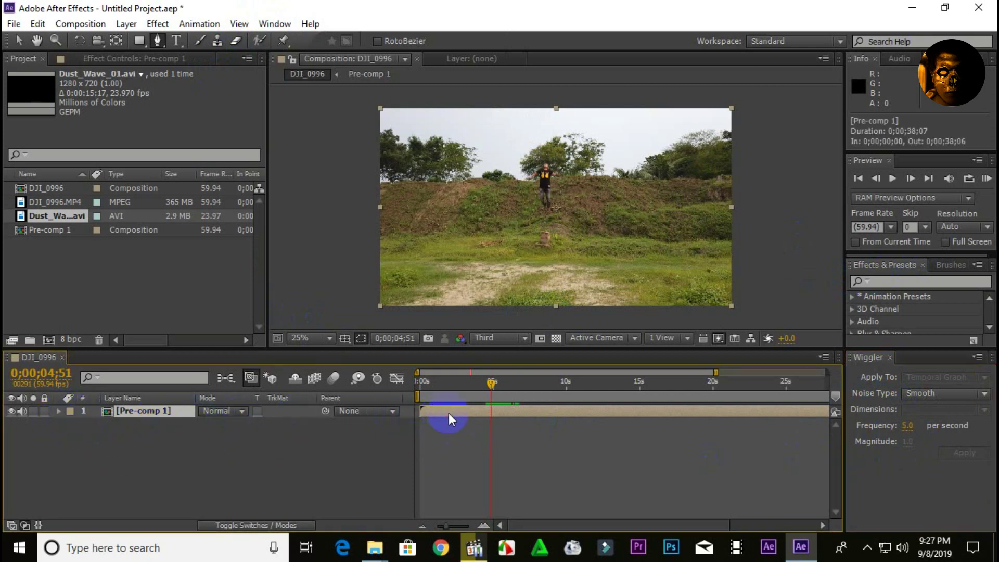
key(p)
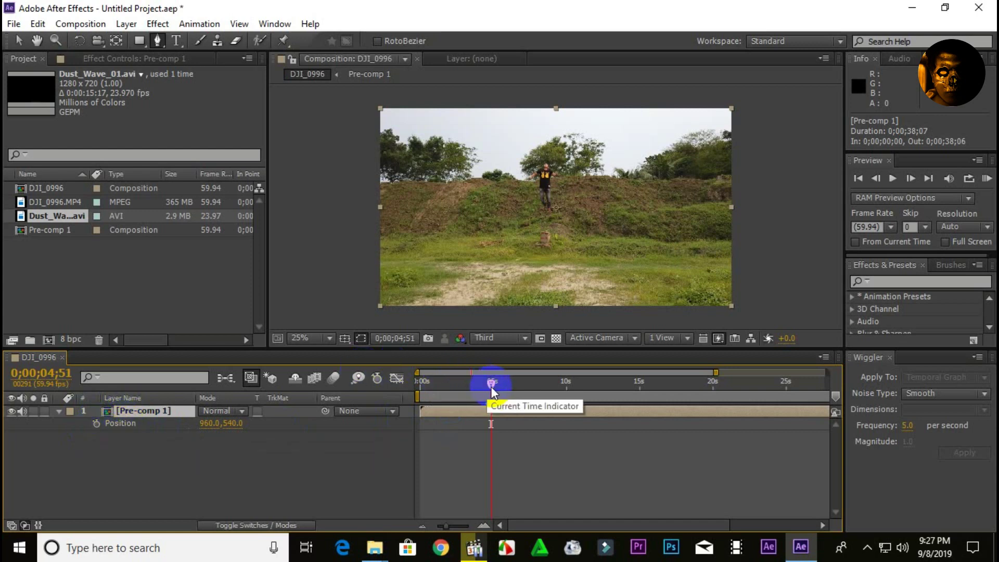
drag(492, 386, 494, 388)
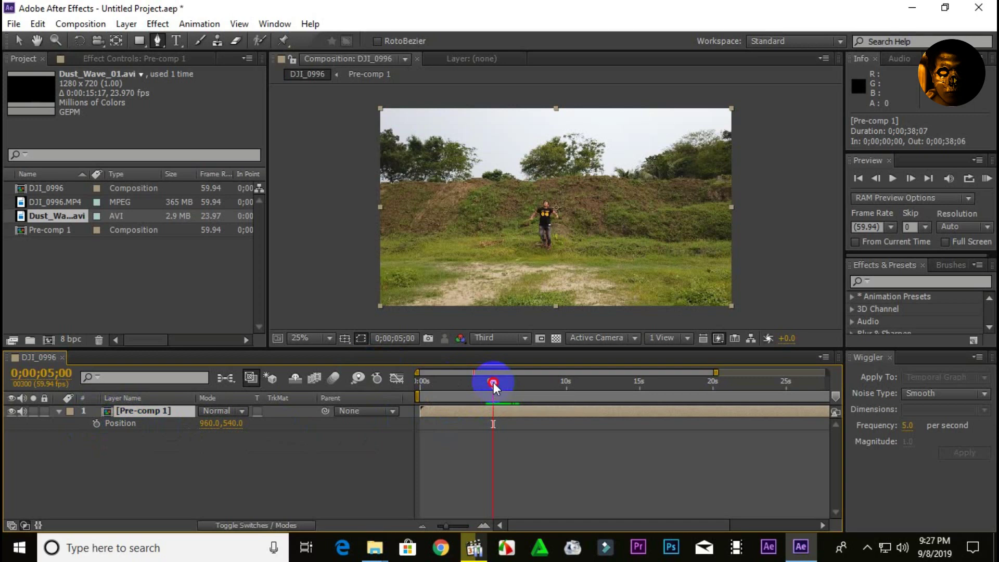
drag(494, 383, 495, 383)
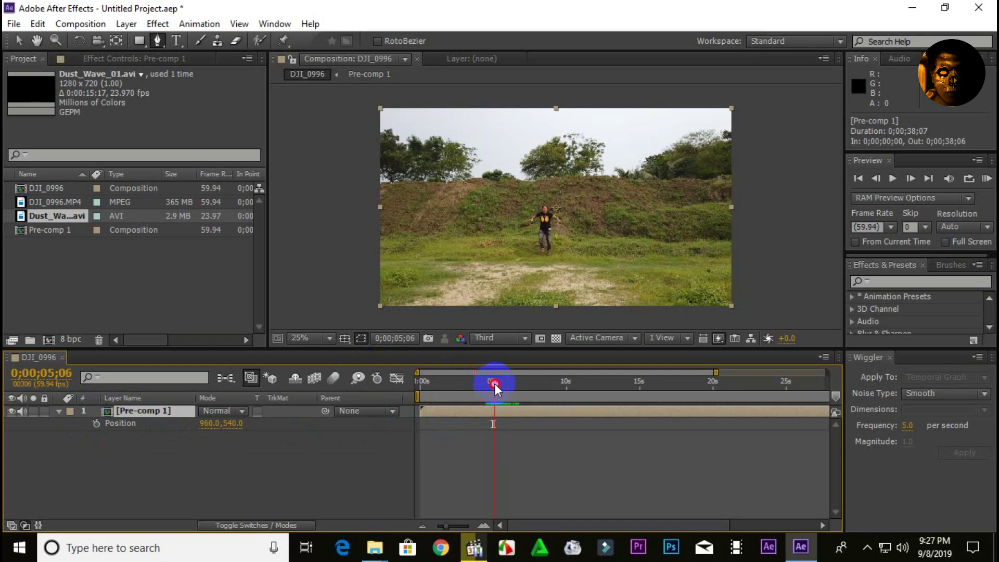
click(101, 425)
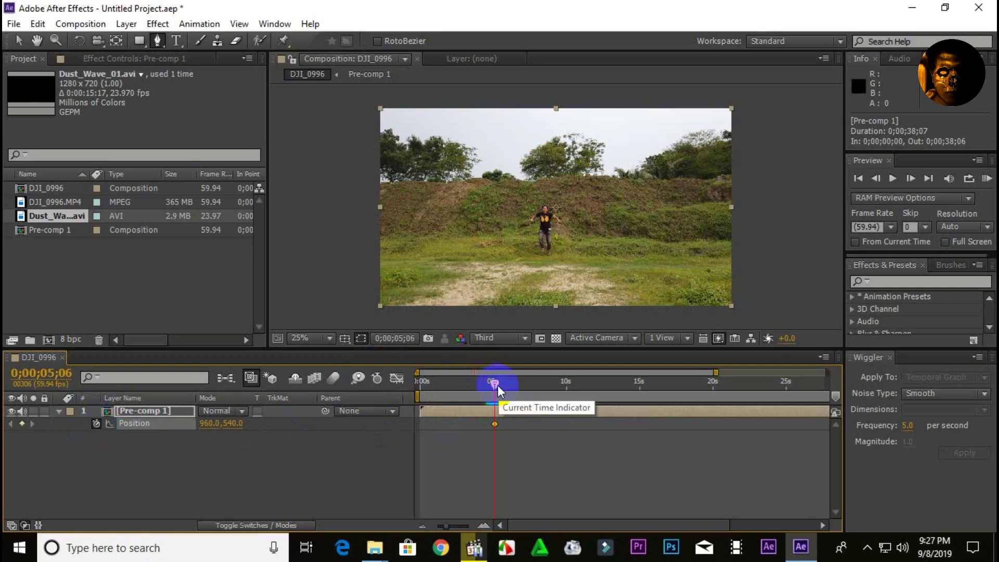
mouse_move(497, 388)
mouse_down()
mouse_move(532, 396)
mouse_move(523, 393)
mouse_up()
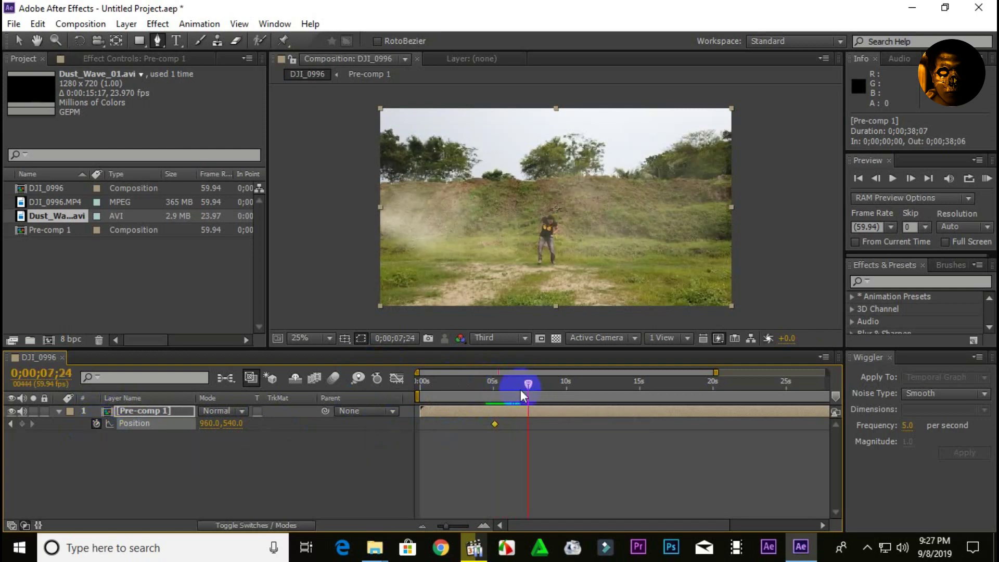
Step: Add a second Position keyframe at 7;24 and wiggle both at frequency 15, magnitude 8
click(23, 423)
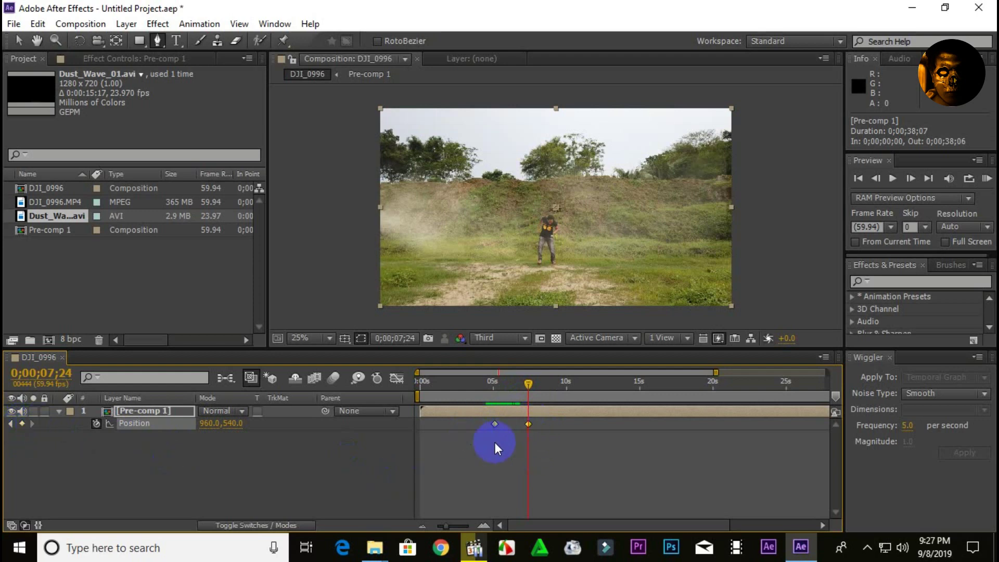
drag(489, 465, 555, 404)
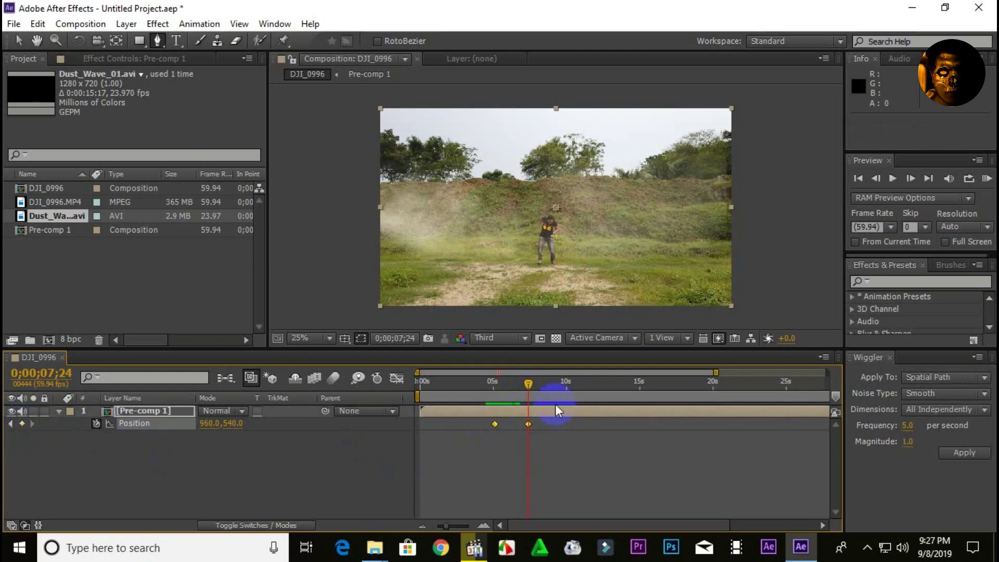
click(908, 427)
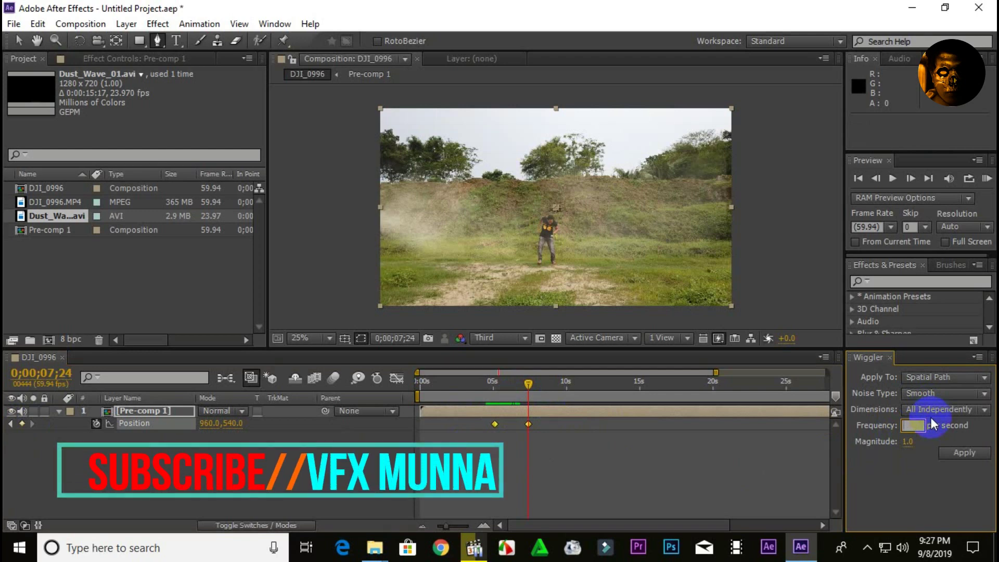
text(15)
key(Return)
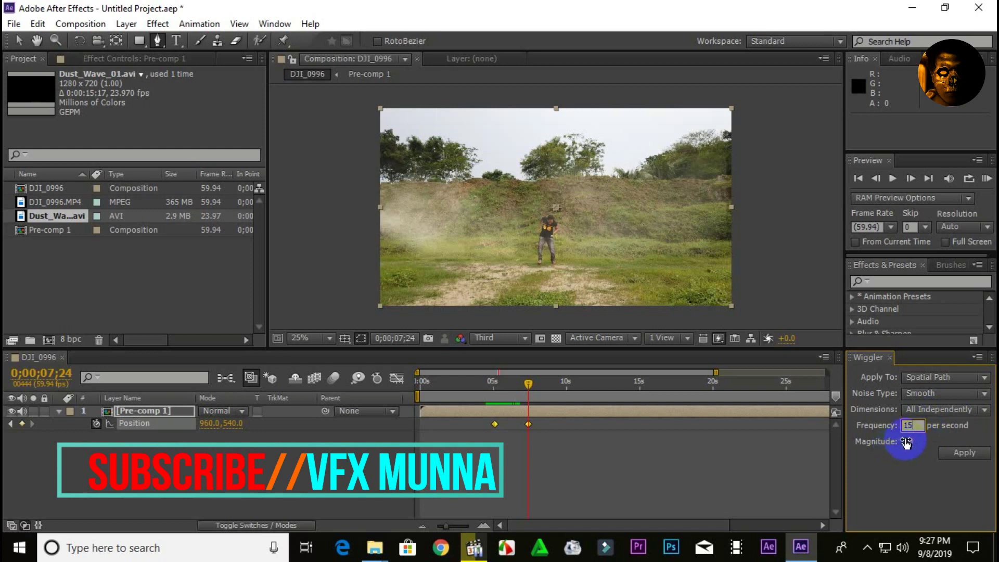
click(907, 442)
text(8)
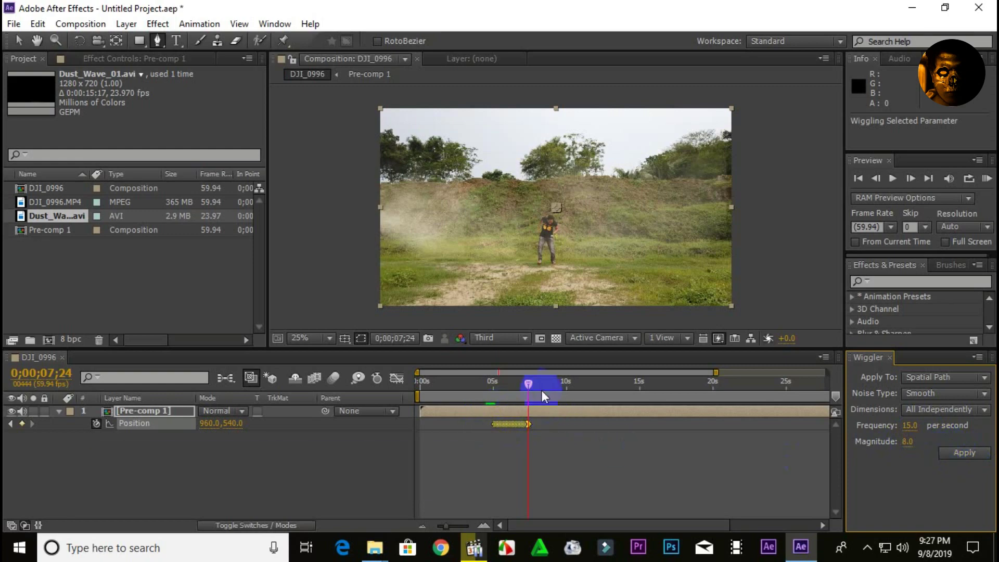
drag(501, 390, 491, 385)
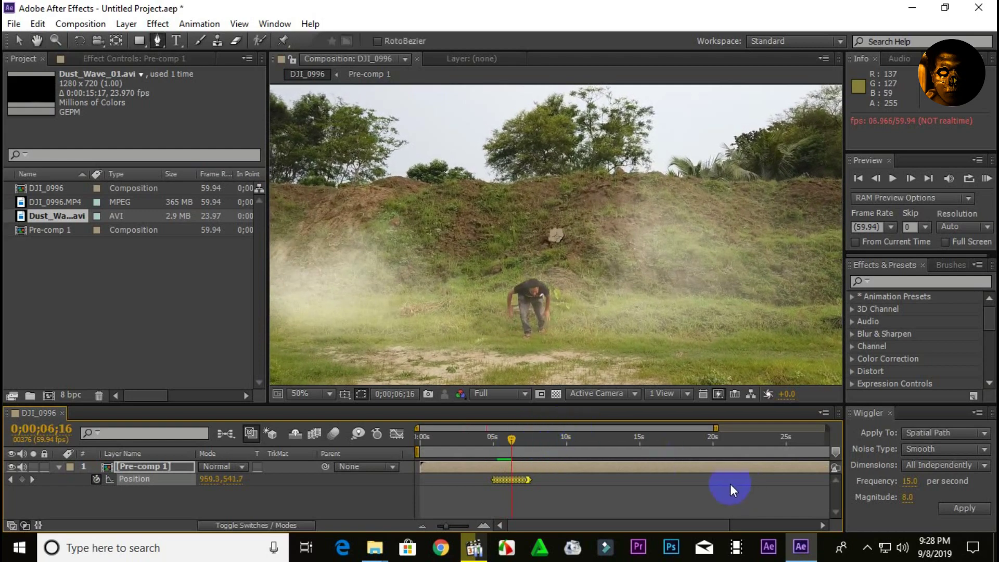
Step: Reapply the Position wiggle on Pre-comp 1 with frequency 25 and magnitude 10
click(910, 483)
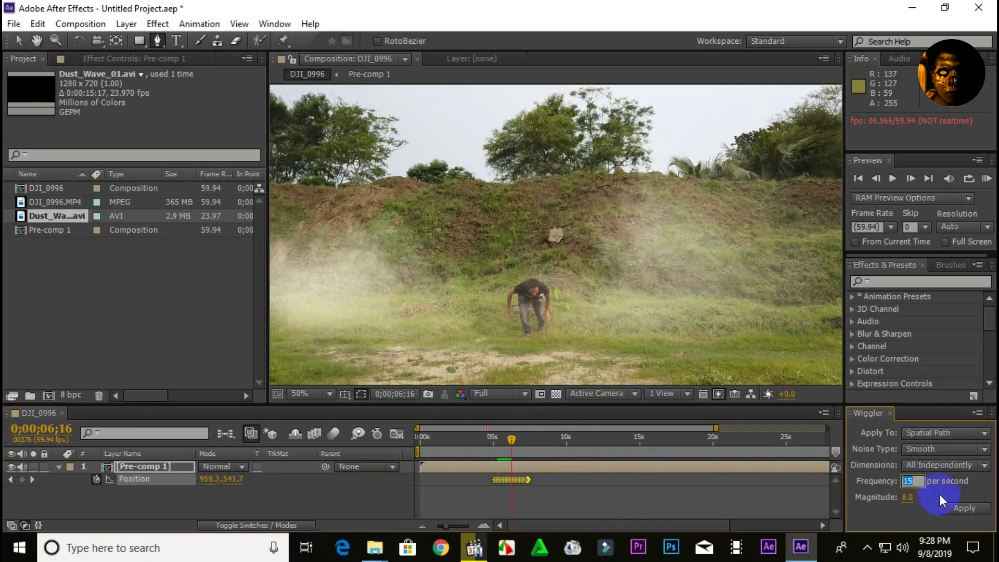
text(2)
text(10)
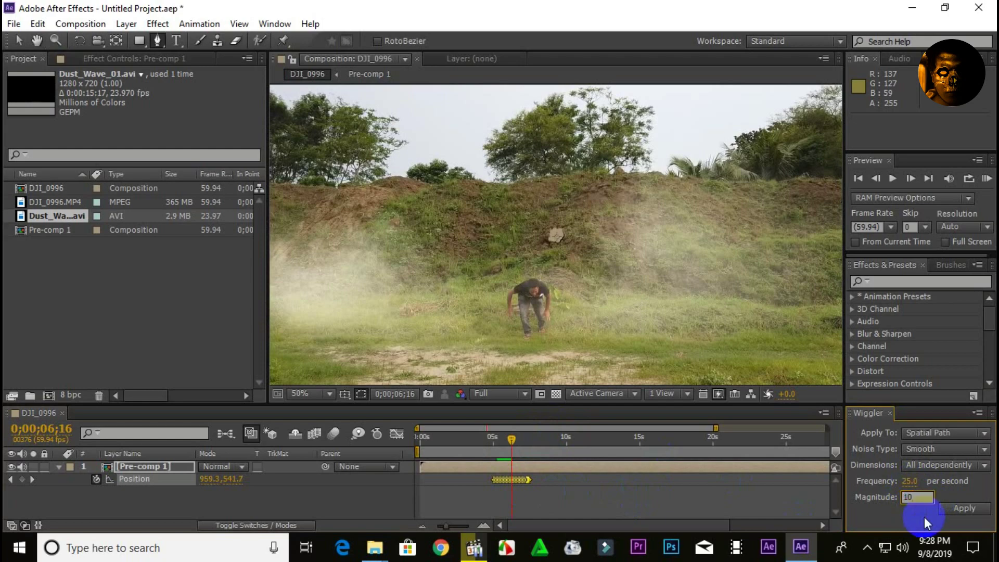
click(957, 510)
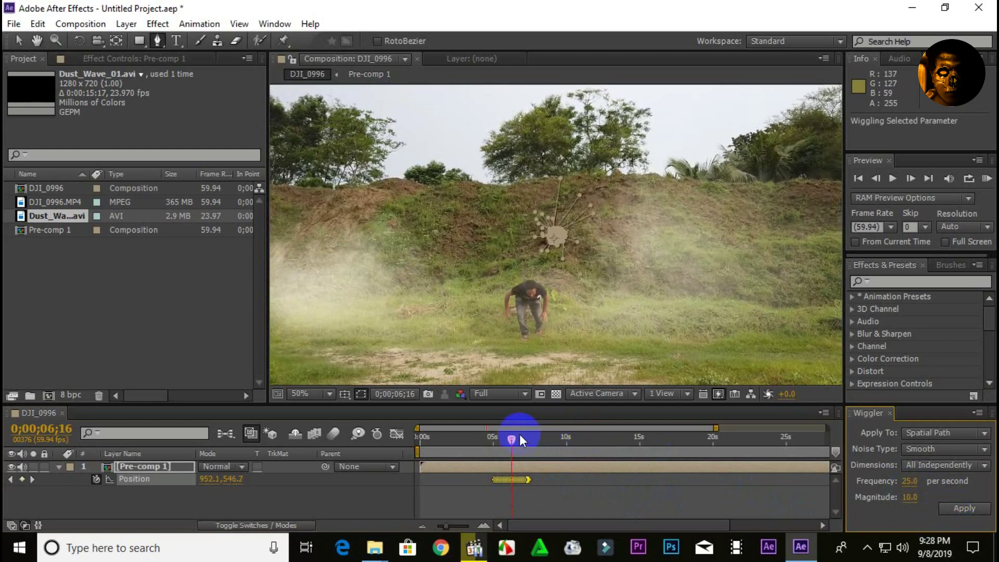
drag(510, 441, 489, 438)
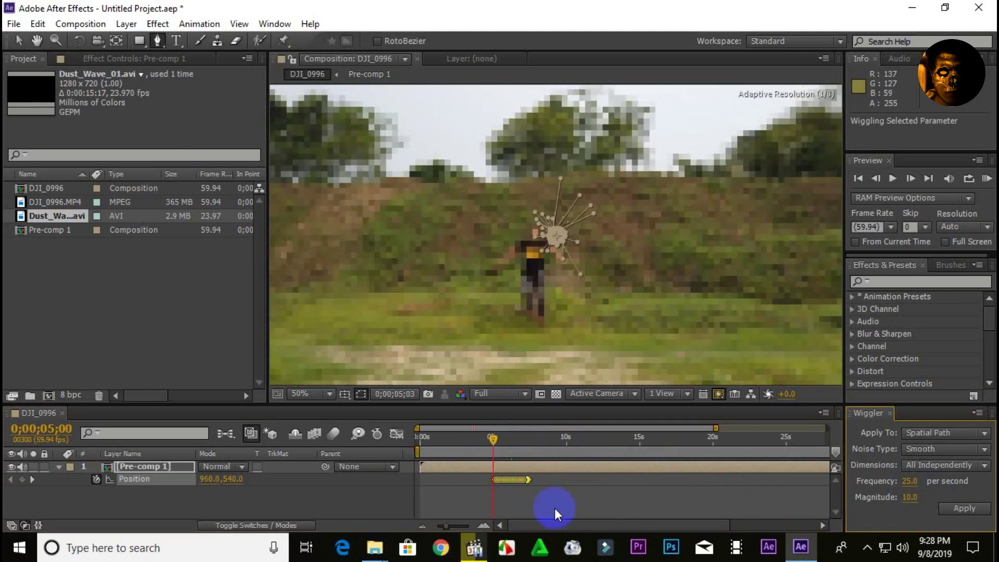
Step: Switch the viewer to Half resolution and play the preview from just before the 5-second landing
click(497, 393)
click(505, 446)
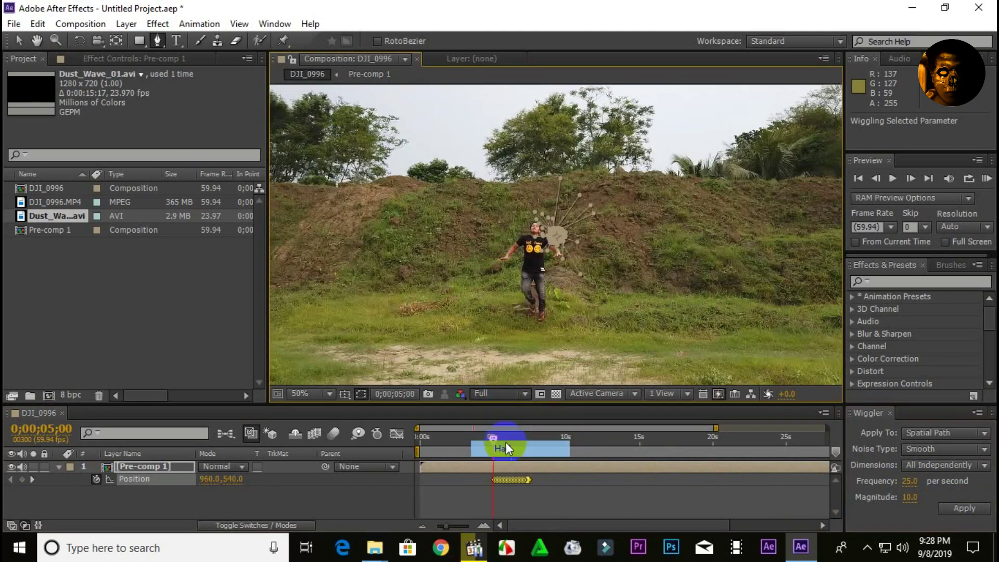
click(482, 436)
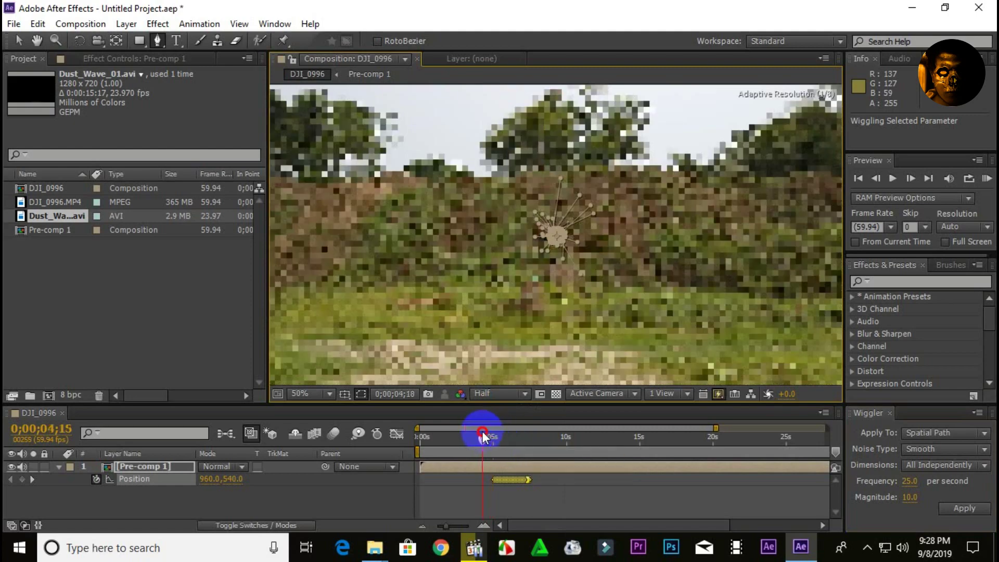
key(space)
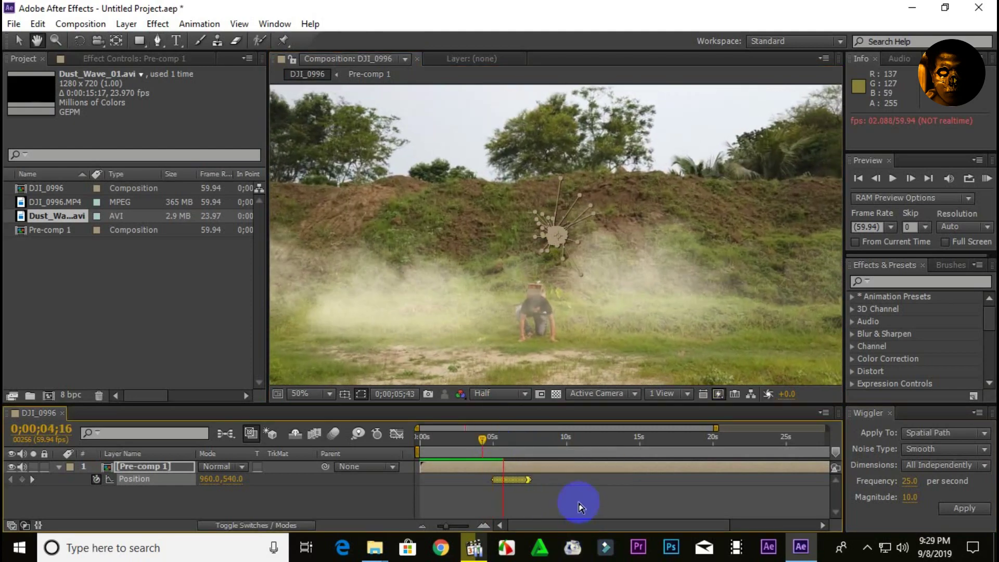